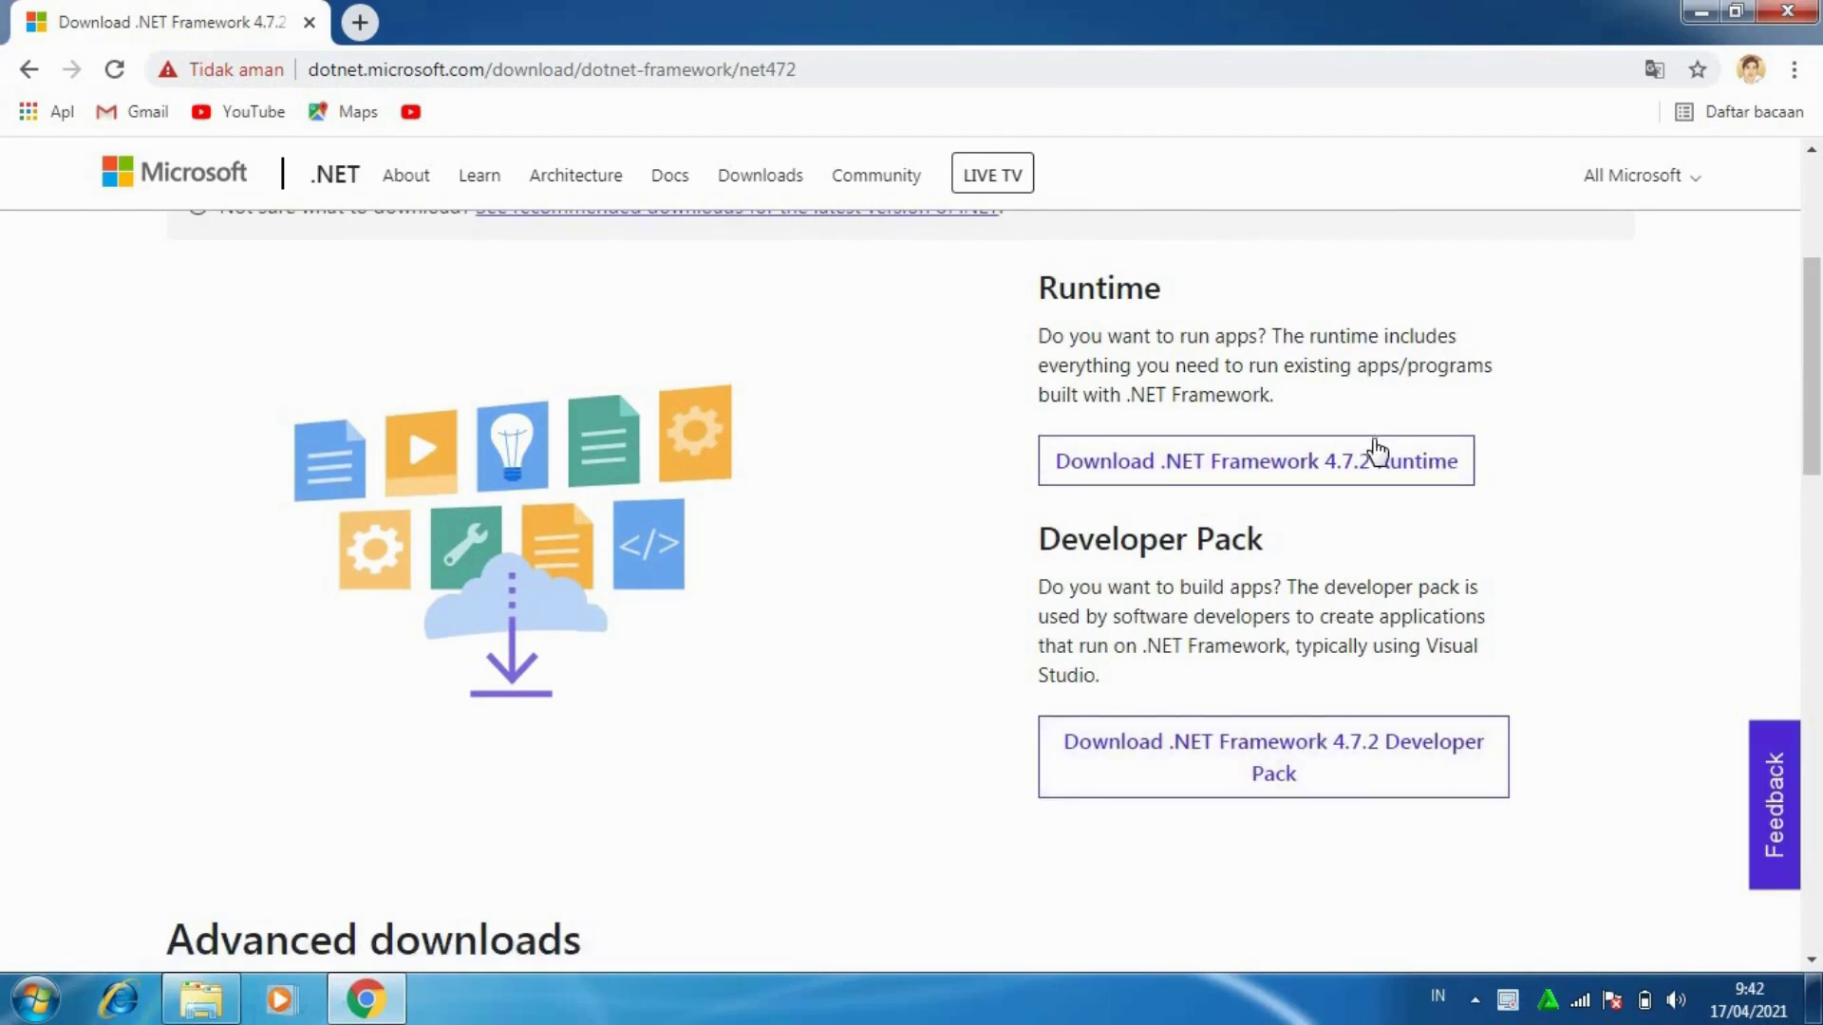
# Download the .NET Framework 4.7.2 Runtime web installer from the Microsoft download page
pyautogui.click(1409, 480)
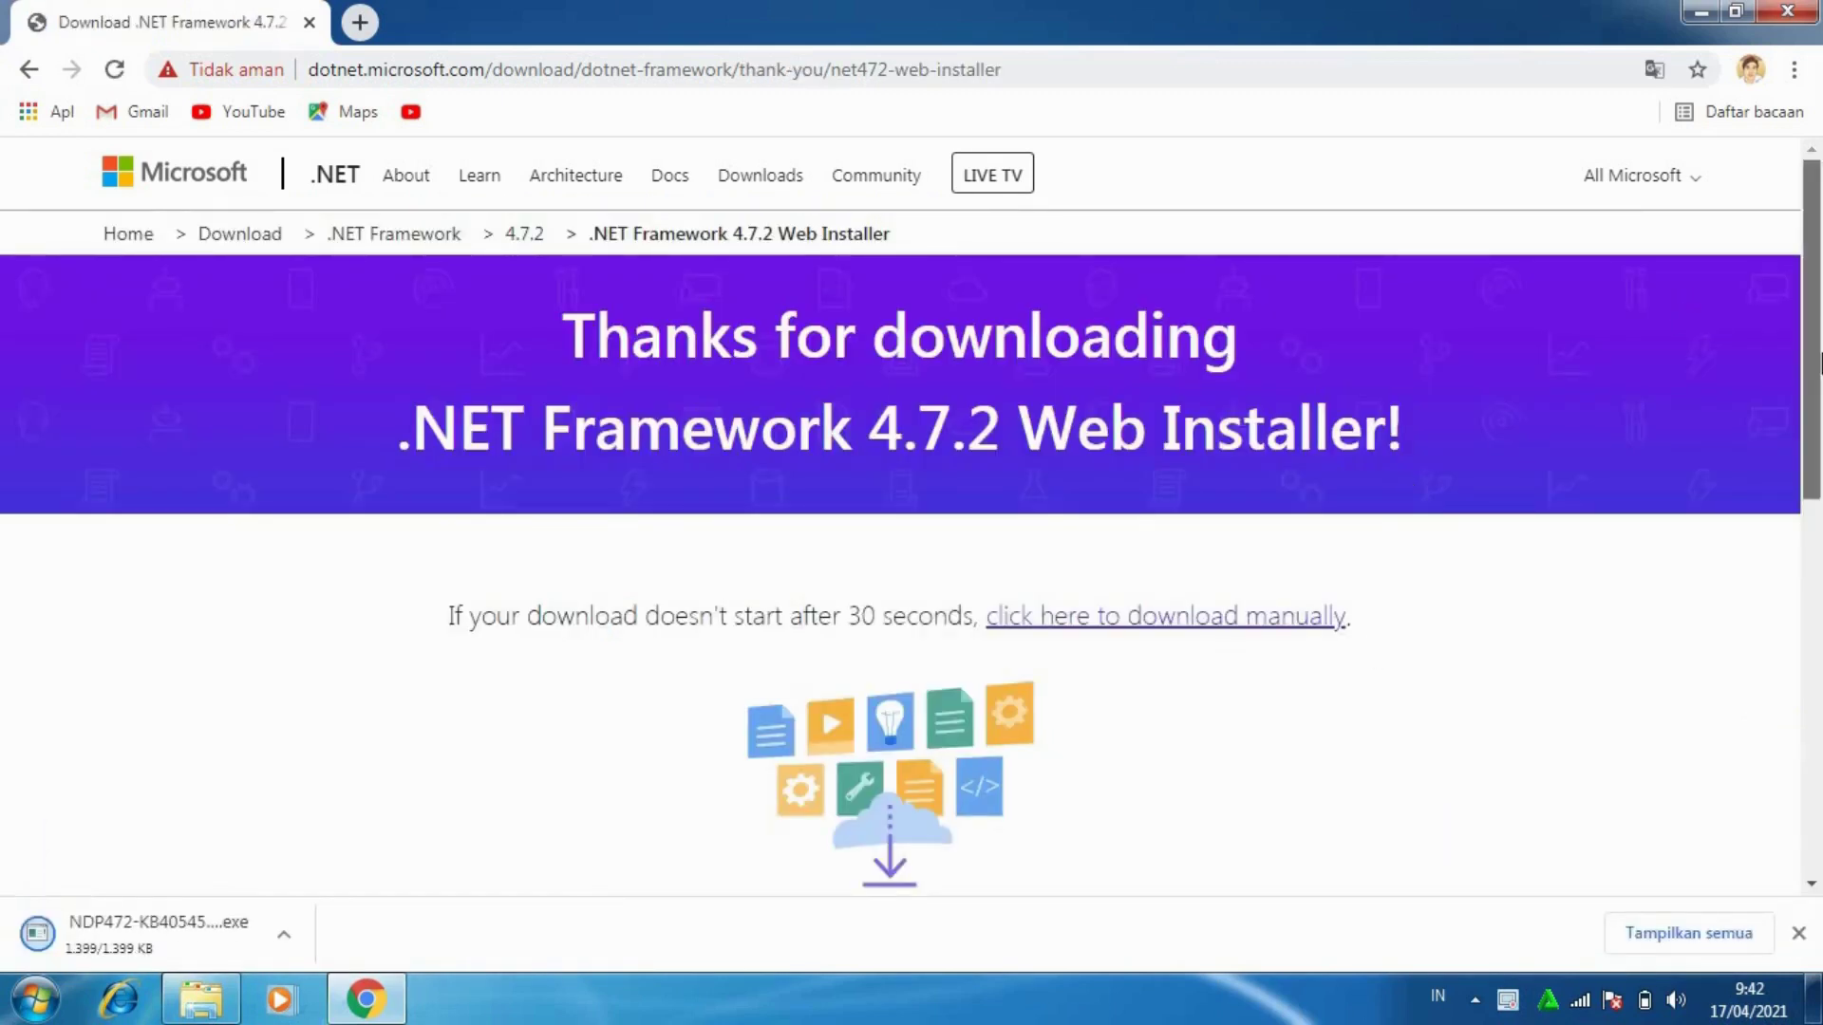
pyautogui.scroll(-3, 1131, 564)
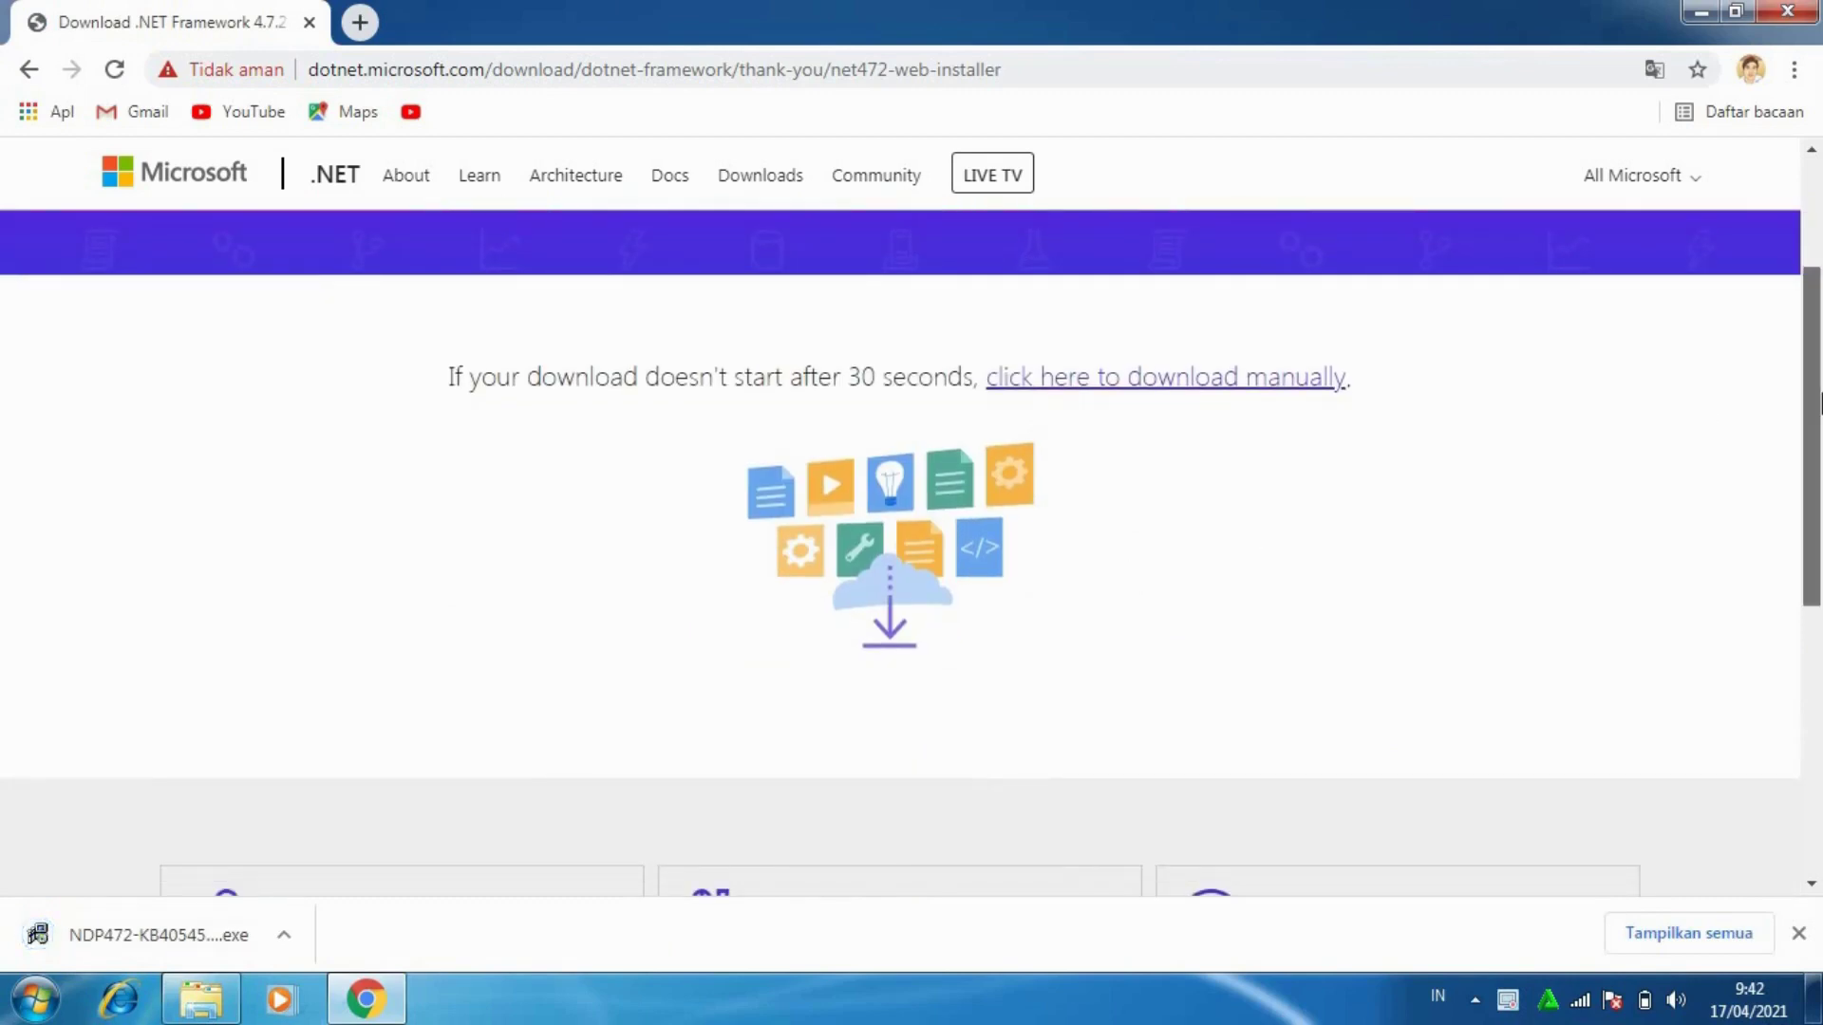
pyautogui.scroll(-2, 1813, 400)
pyautogui.scroll(-3, 1773, 645)
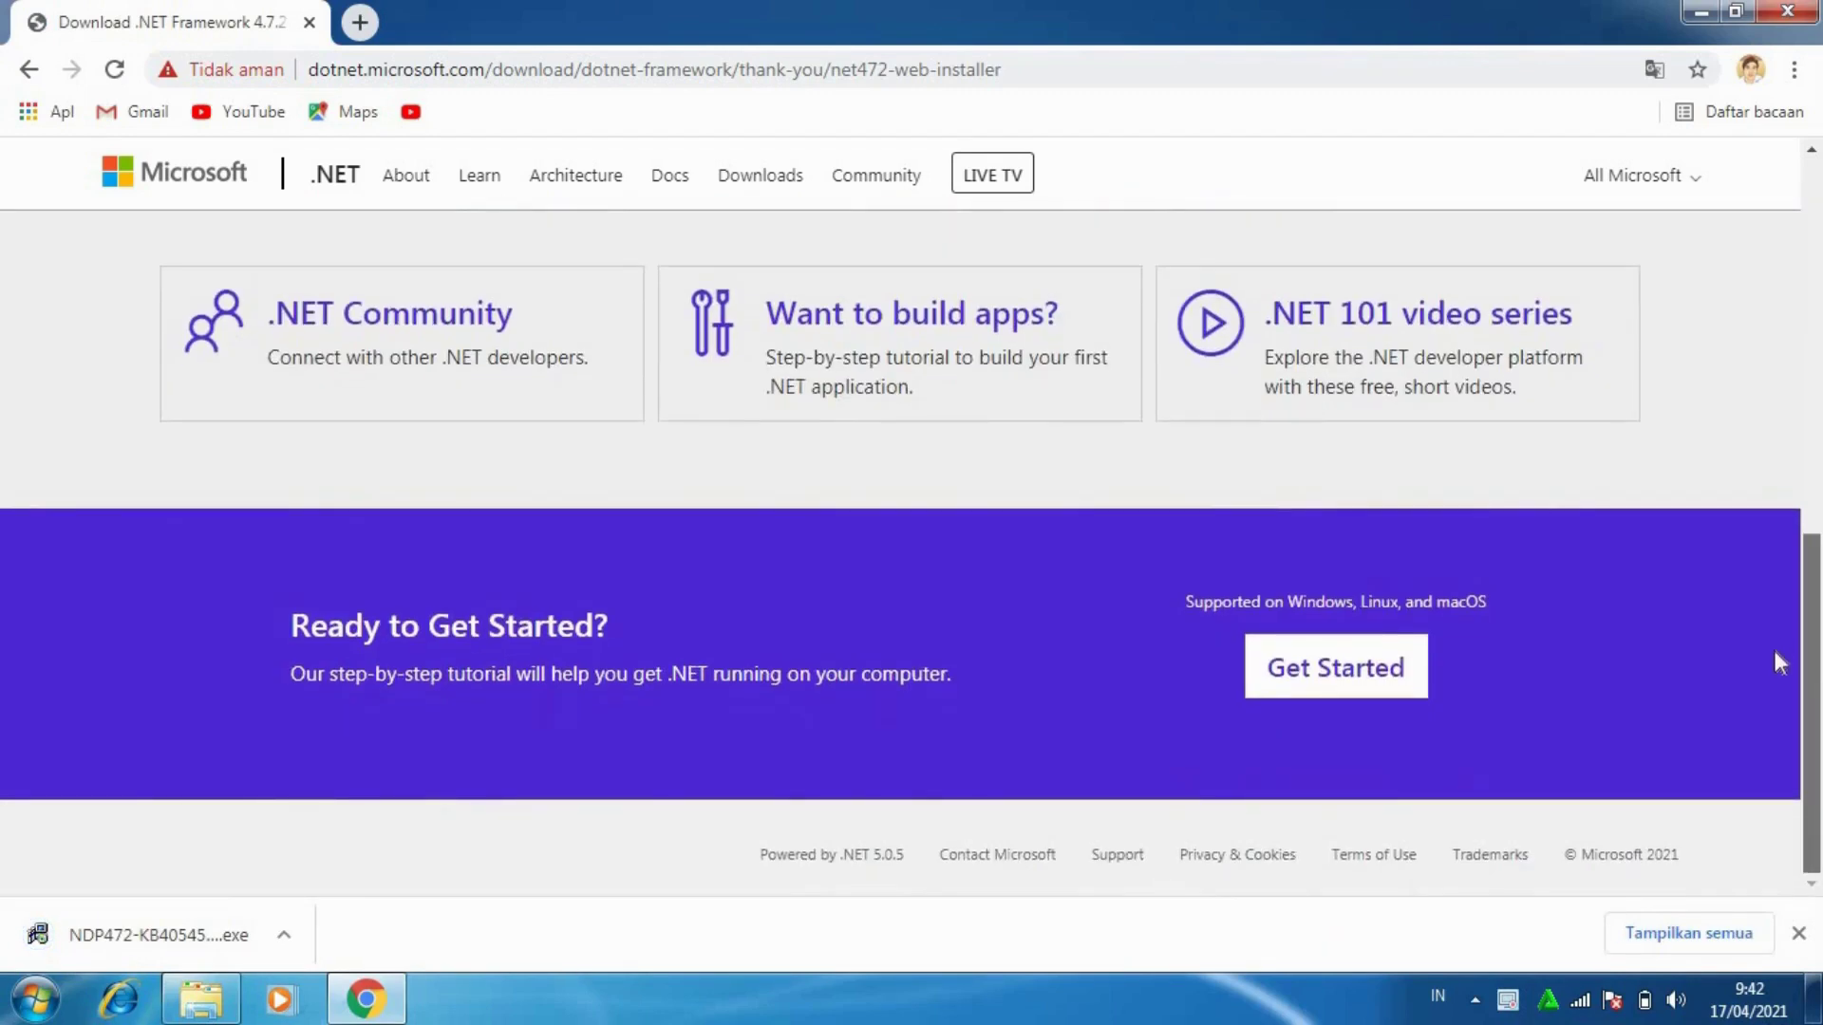
pyautogui.scroll(5, 1773, 646)
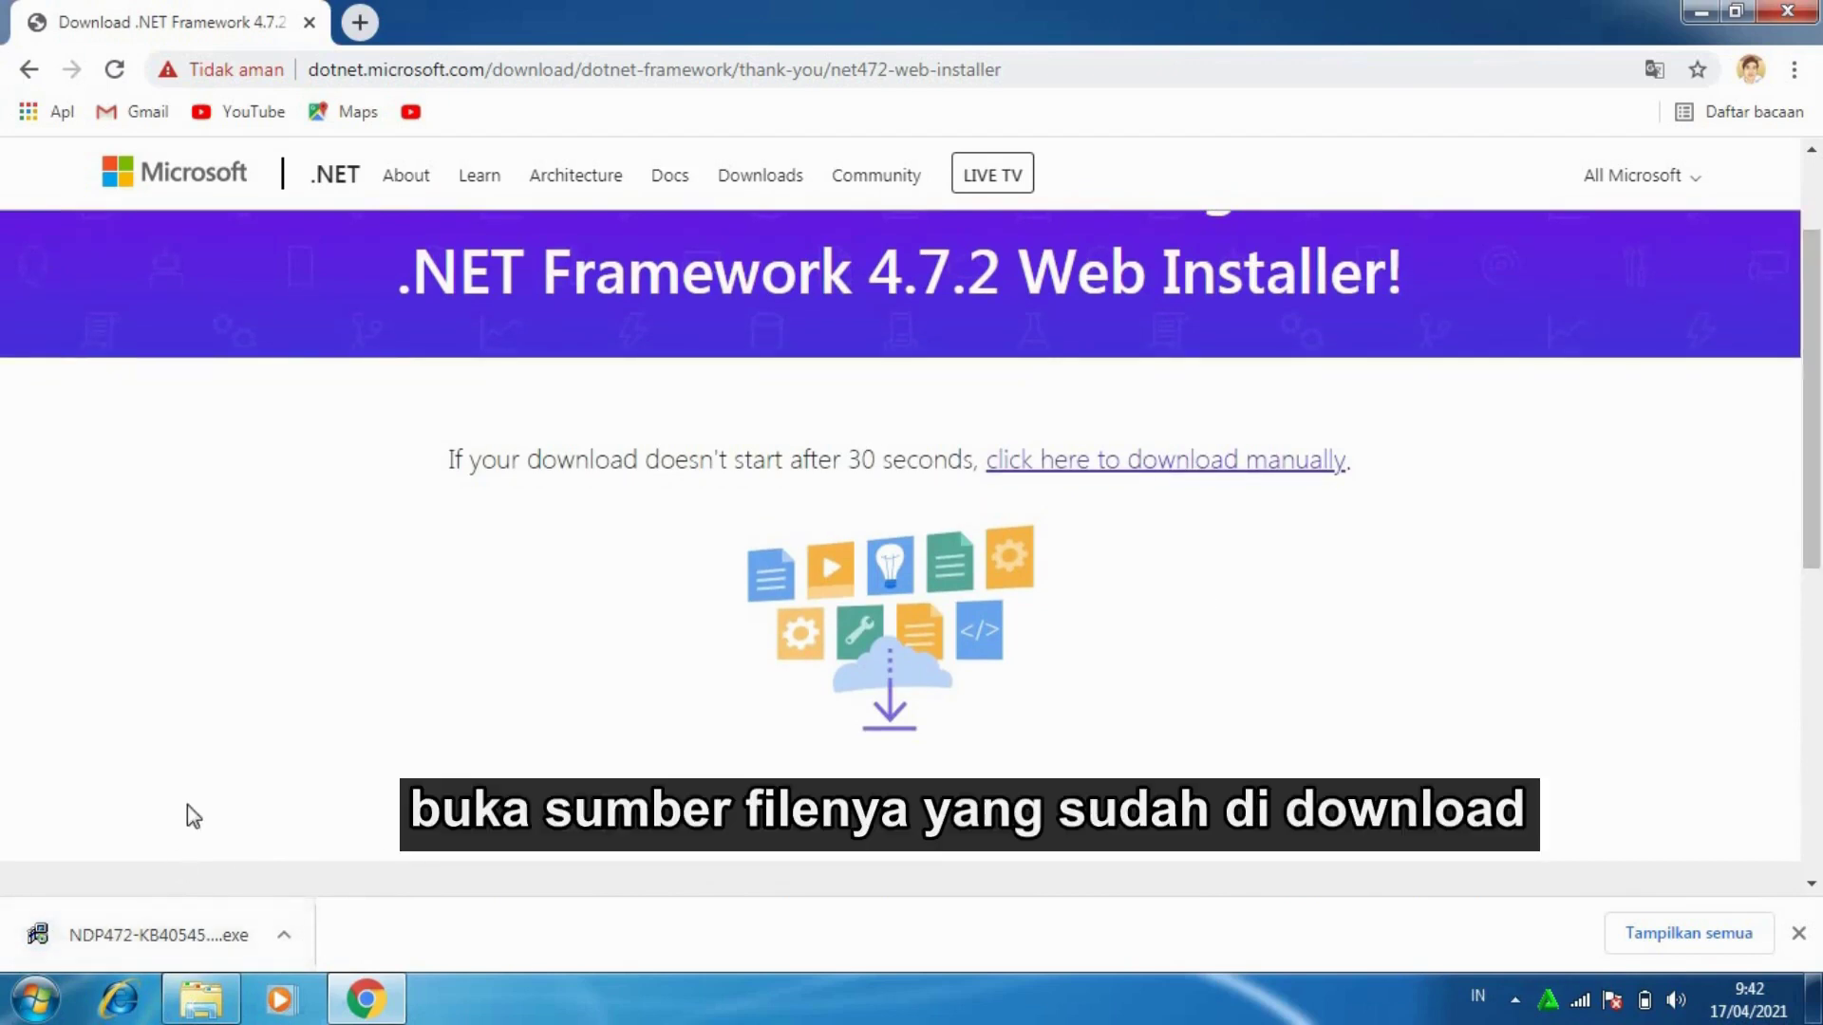
# Show the downloaded NDP472-KB4054531-Web (2) installer in its folder, and move it onto an open area of the desktop
pyautogui.click(283, 935)
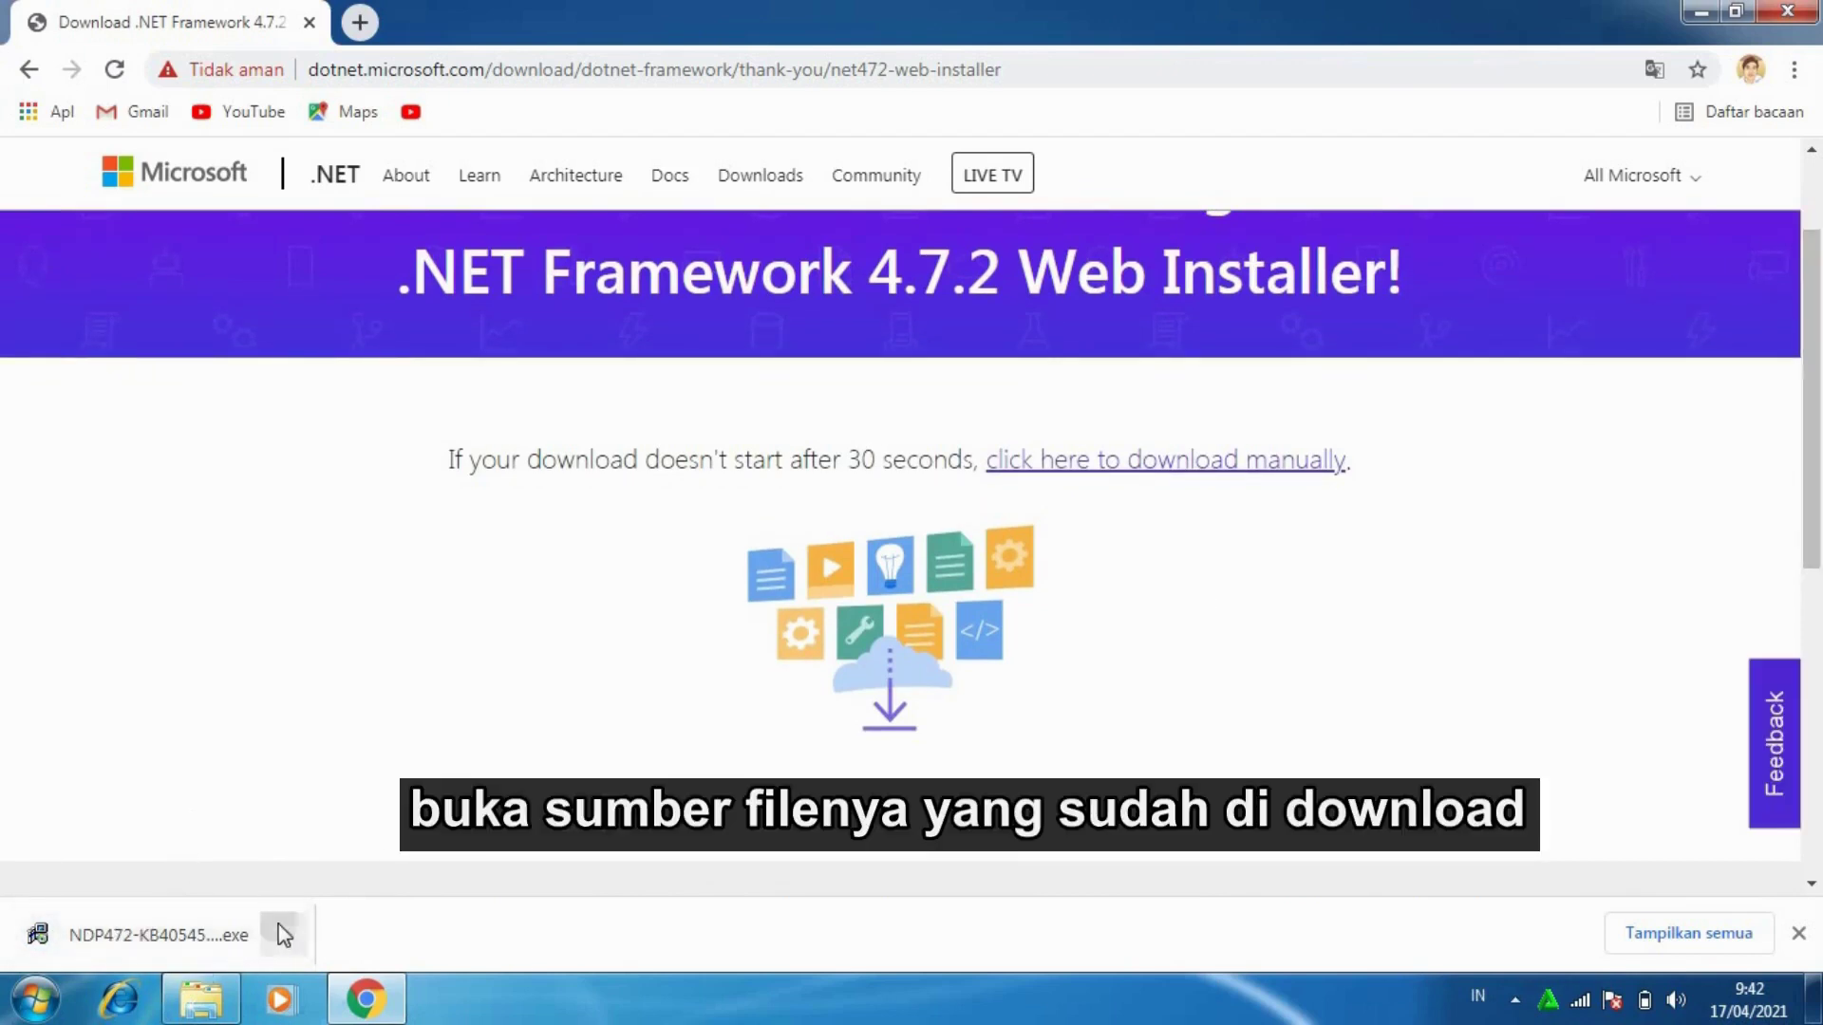
pyautogui.click(388, 841)
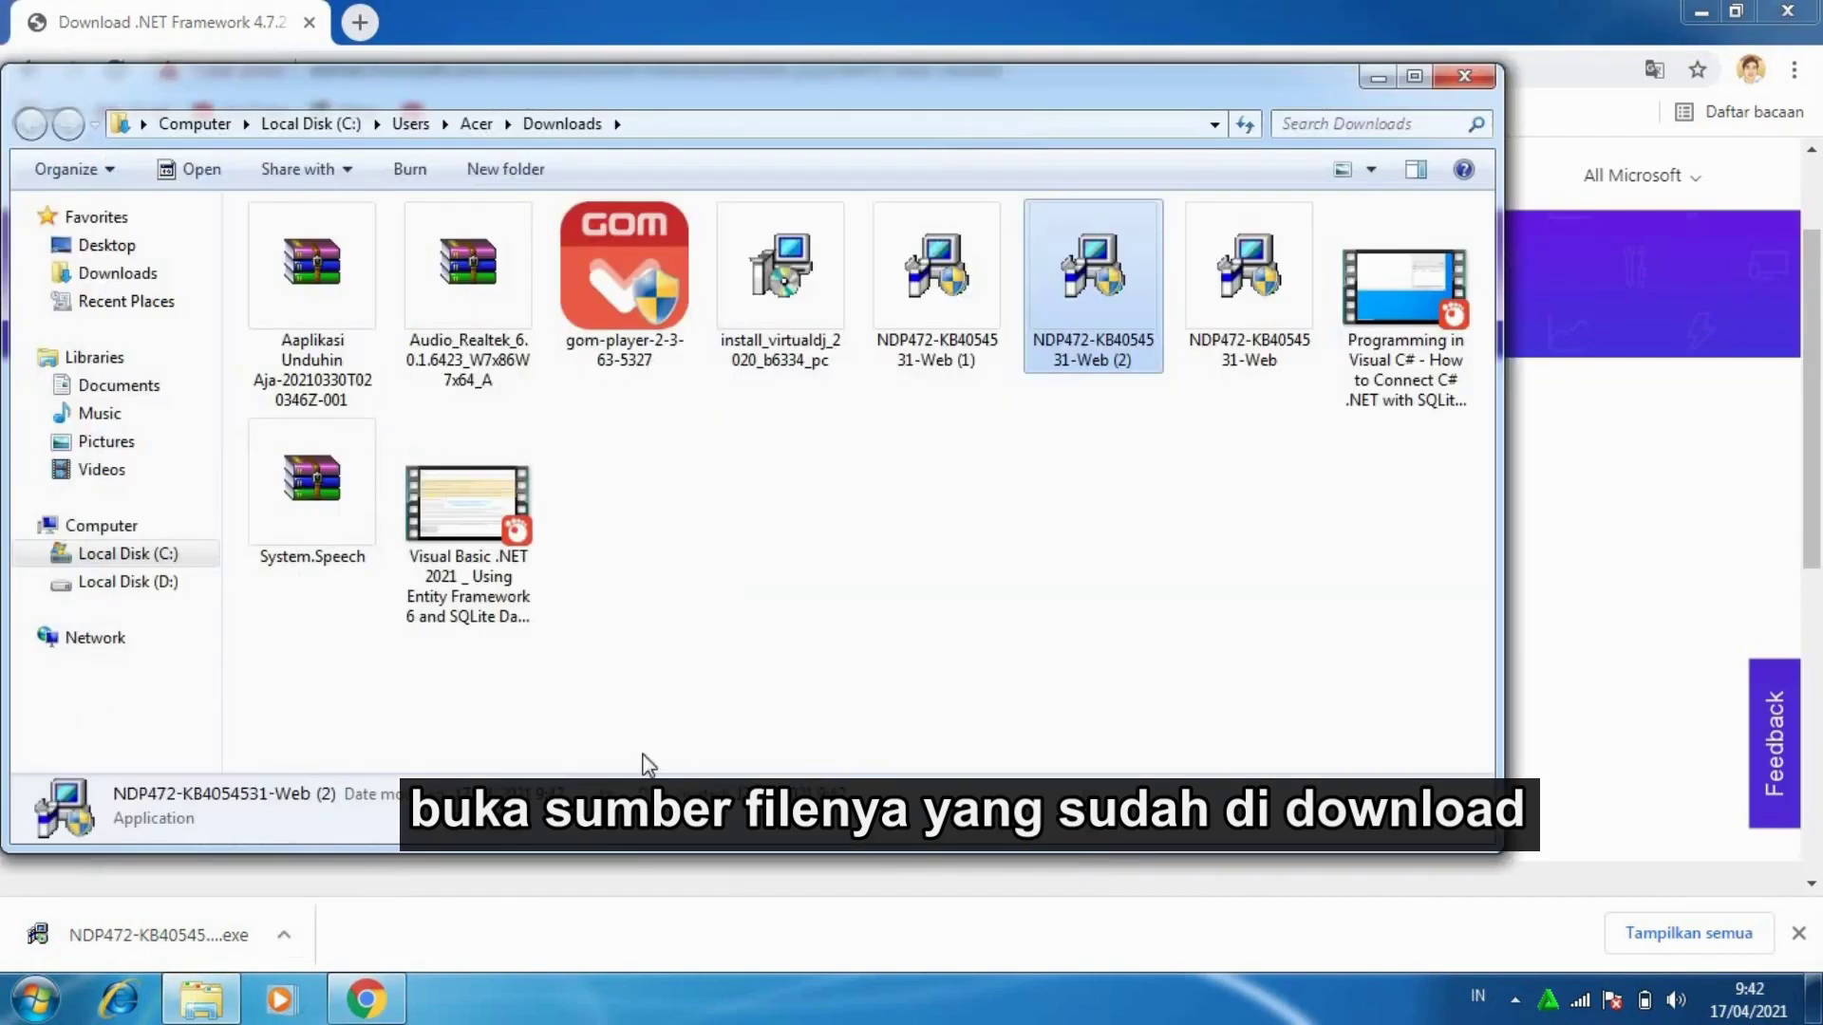
pyautogui.doubleClick(1136, 319)
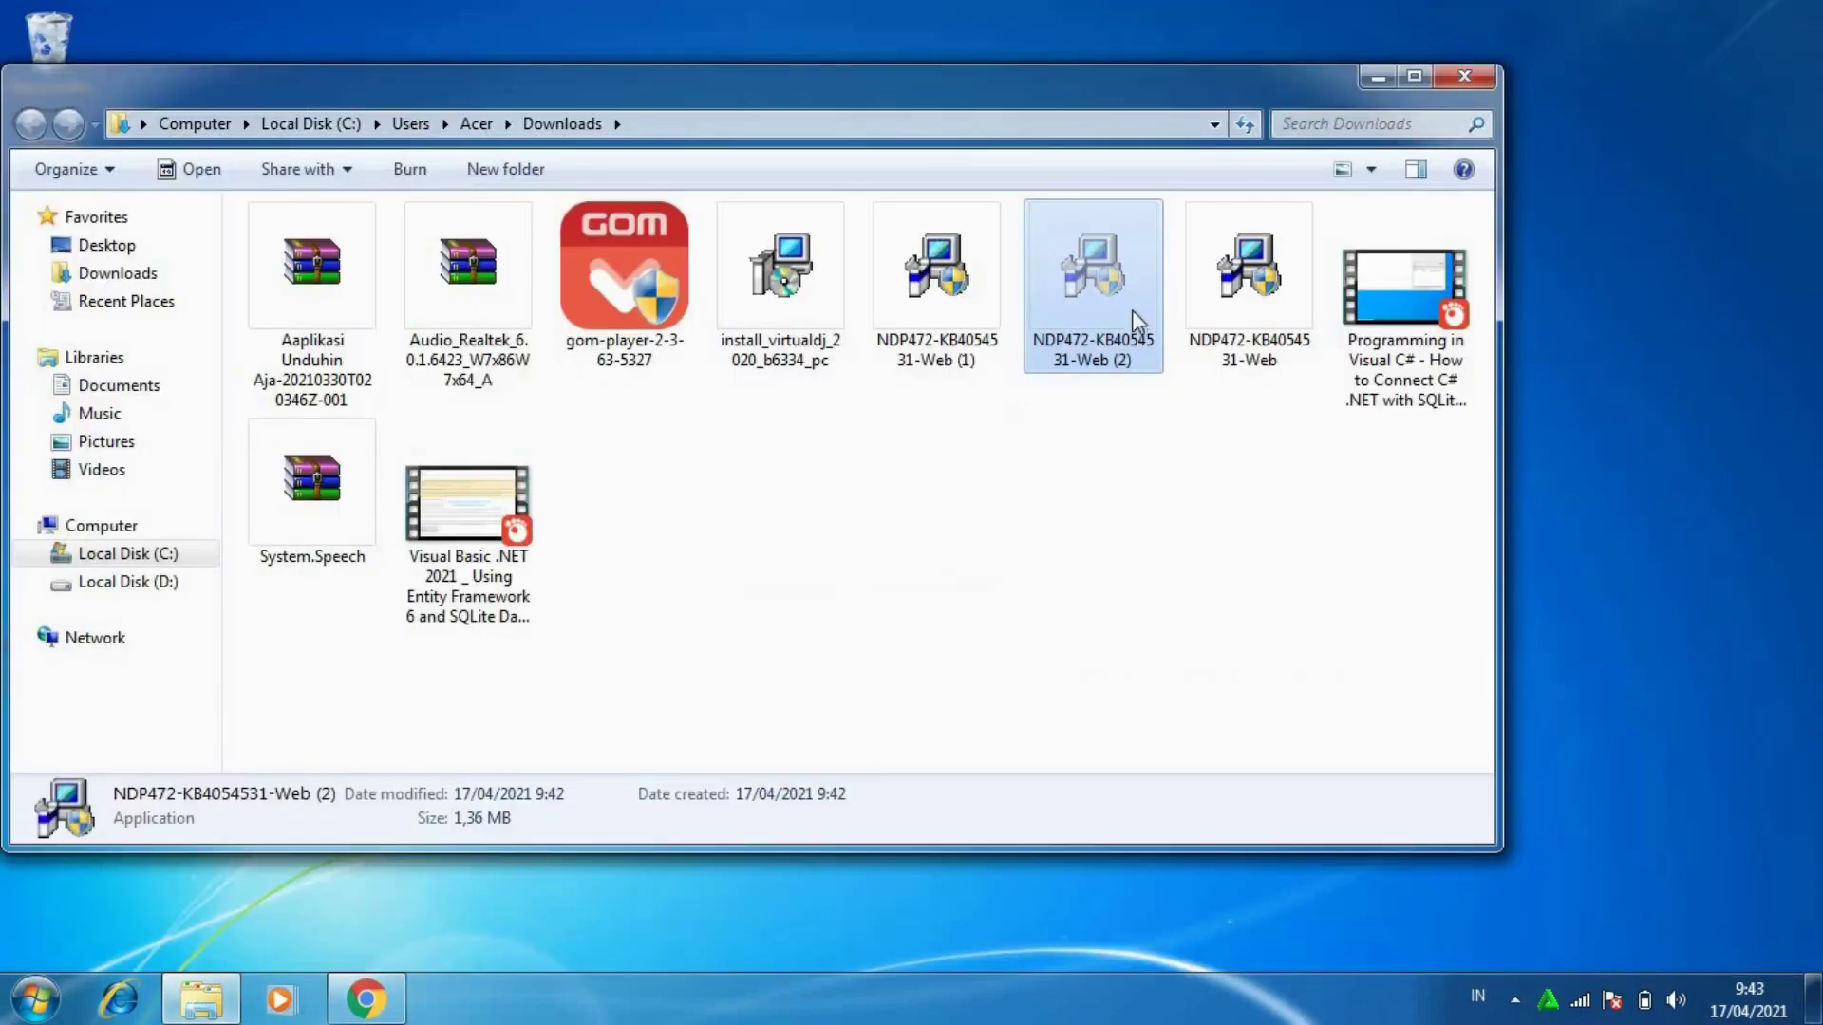
pyautogui.moveTo(1553, 466); pyautogui.dragTo(1614, 484)
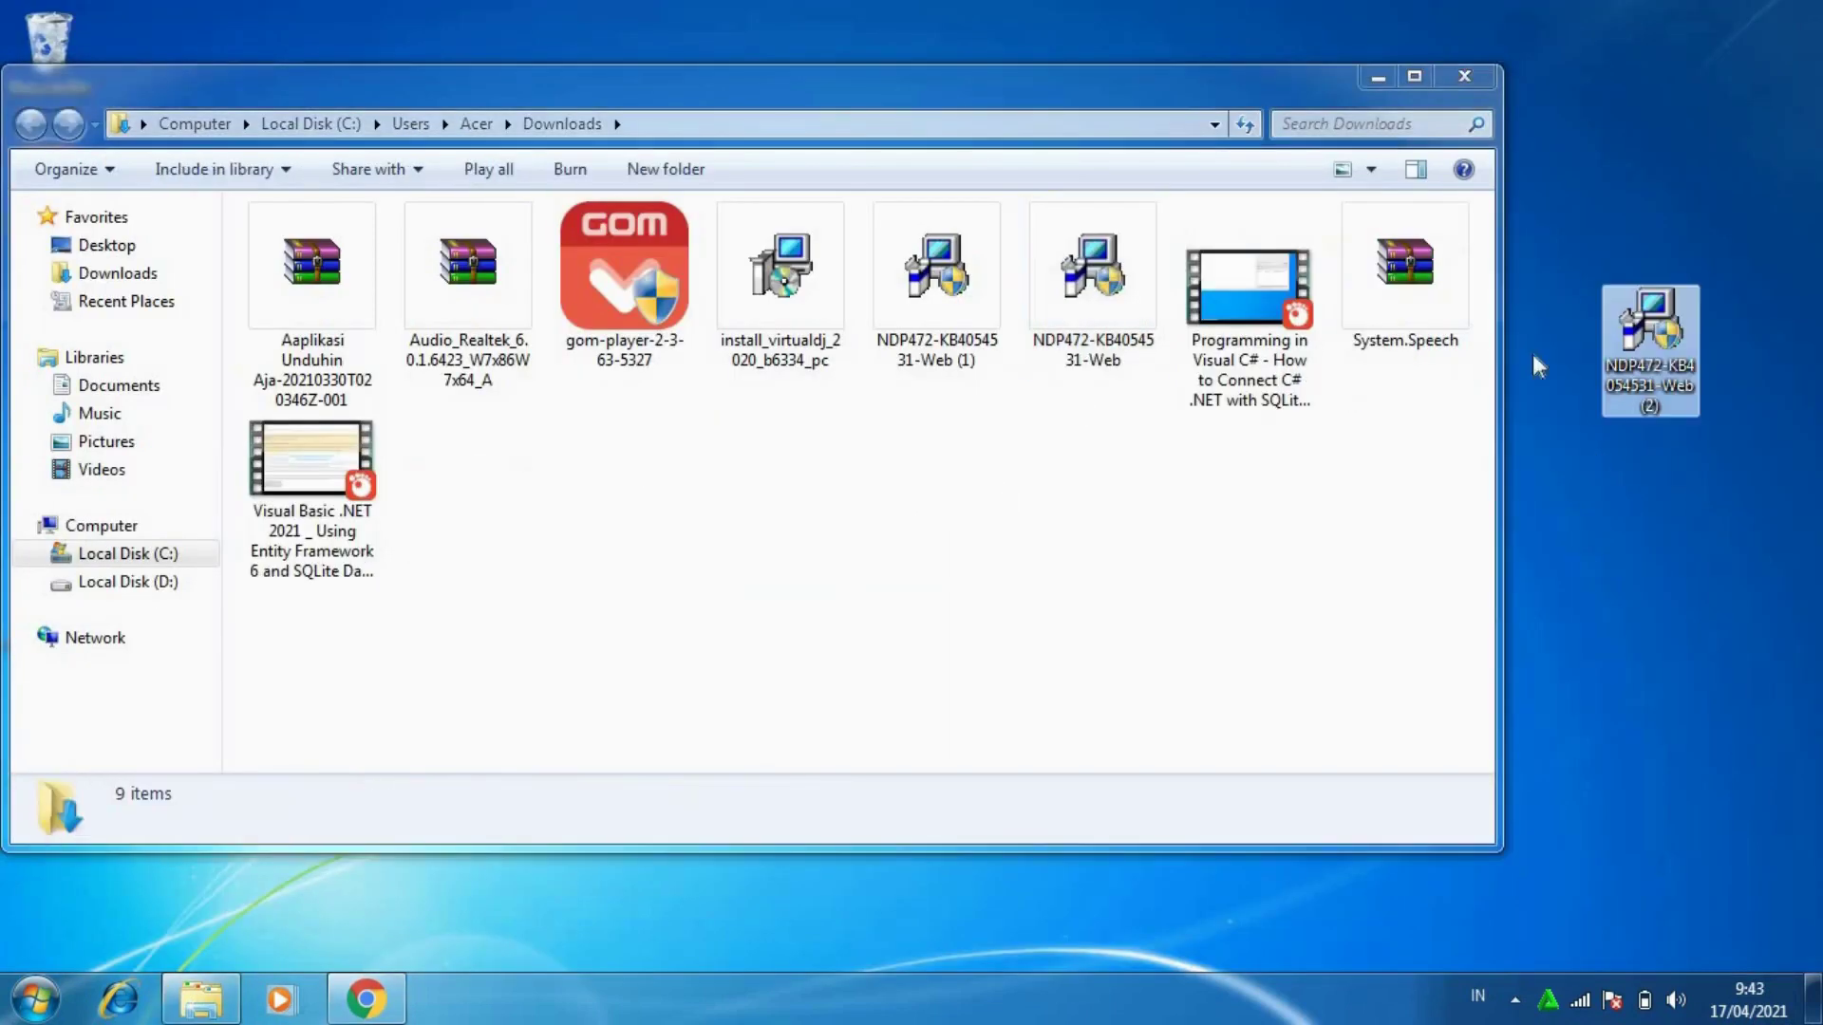
pyautogui.click(1379, 75)
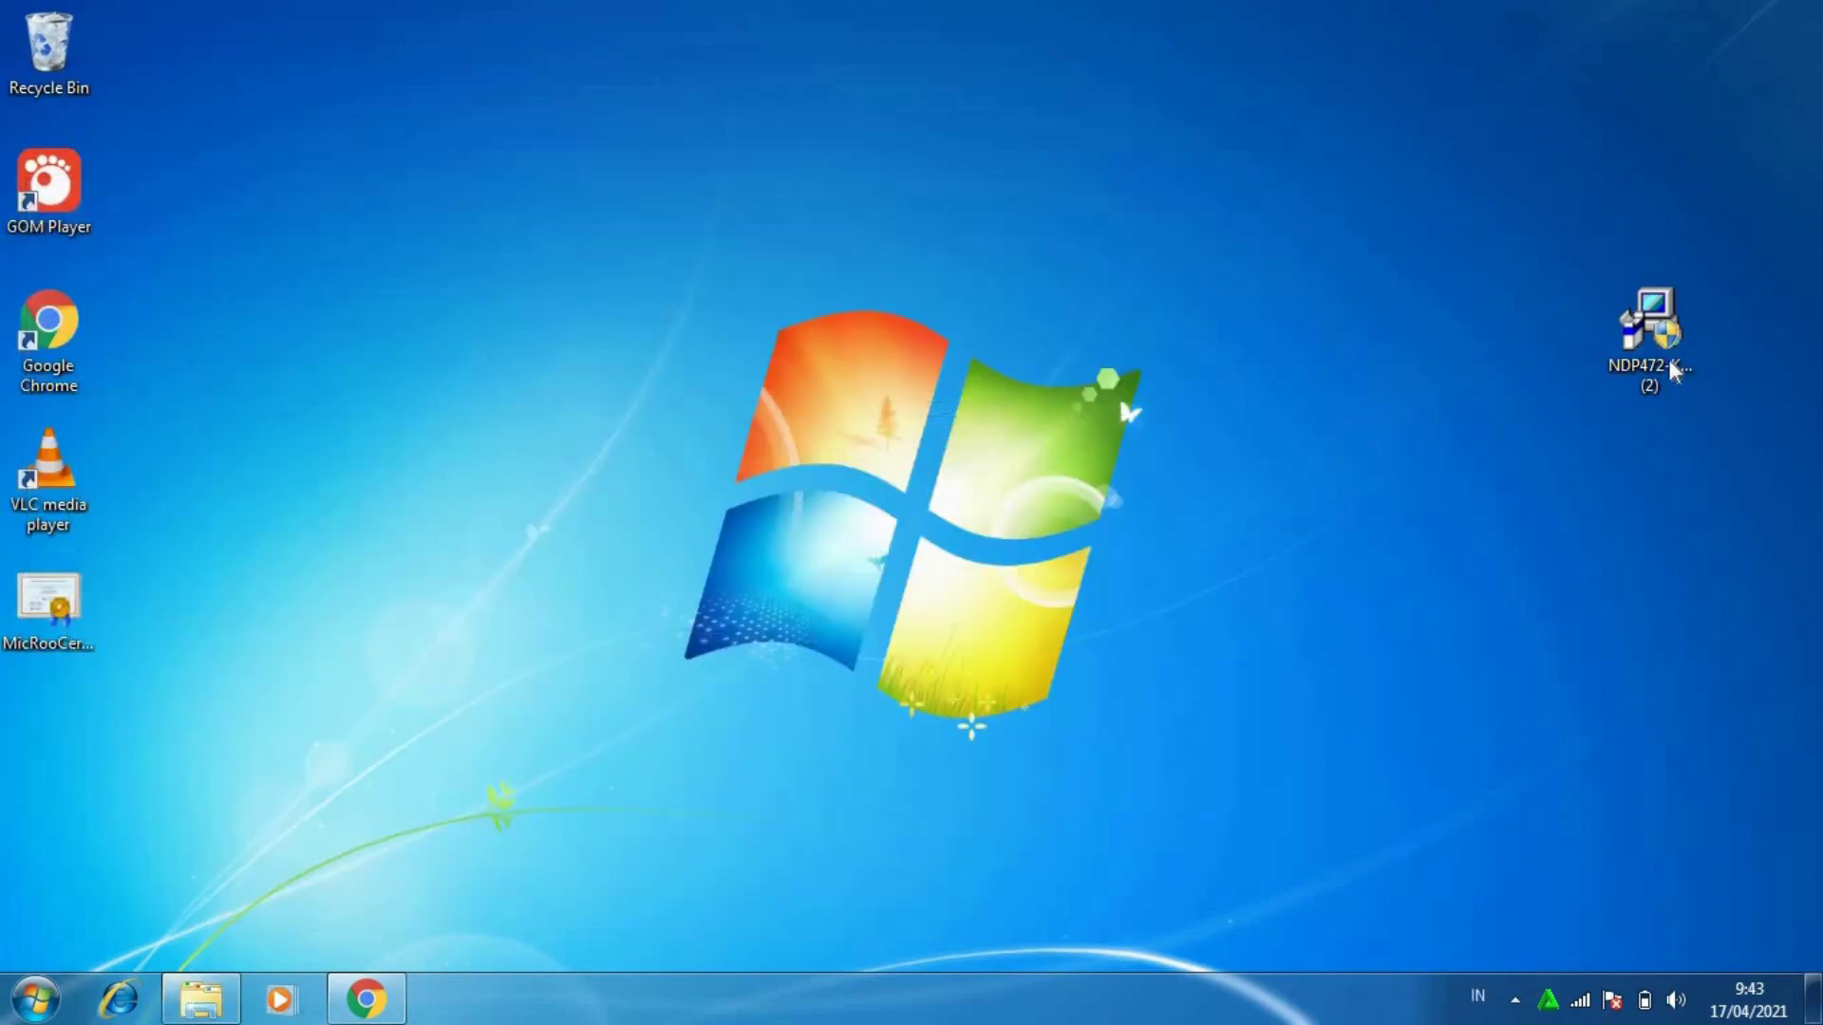
pyautogui.moveTo(875, 319); pyautogui.dragTo(648, 438)
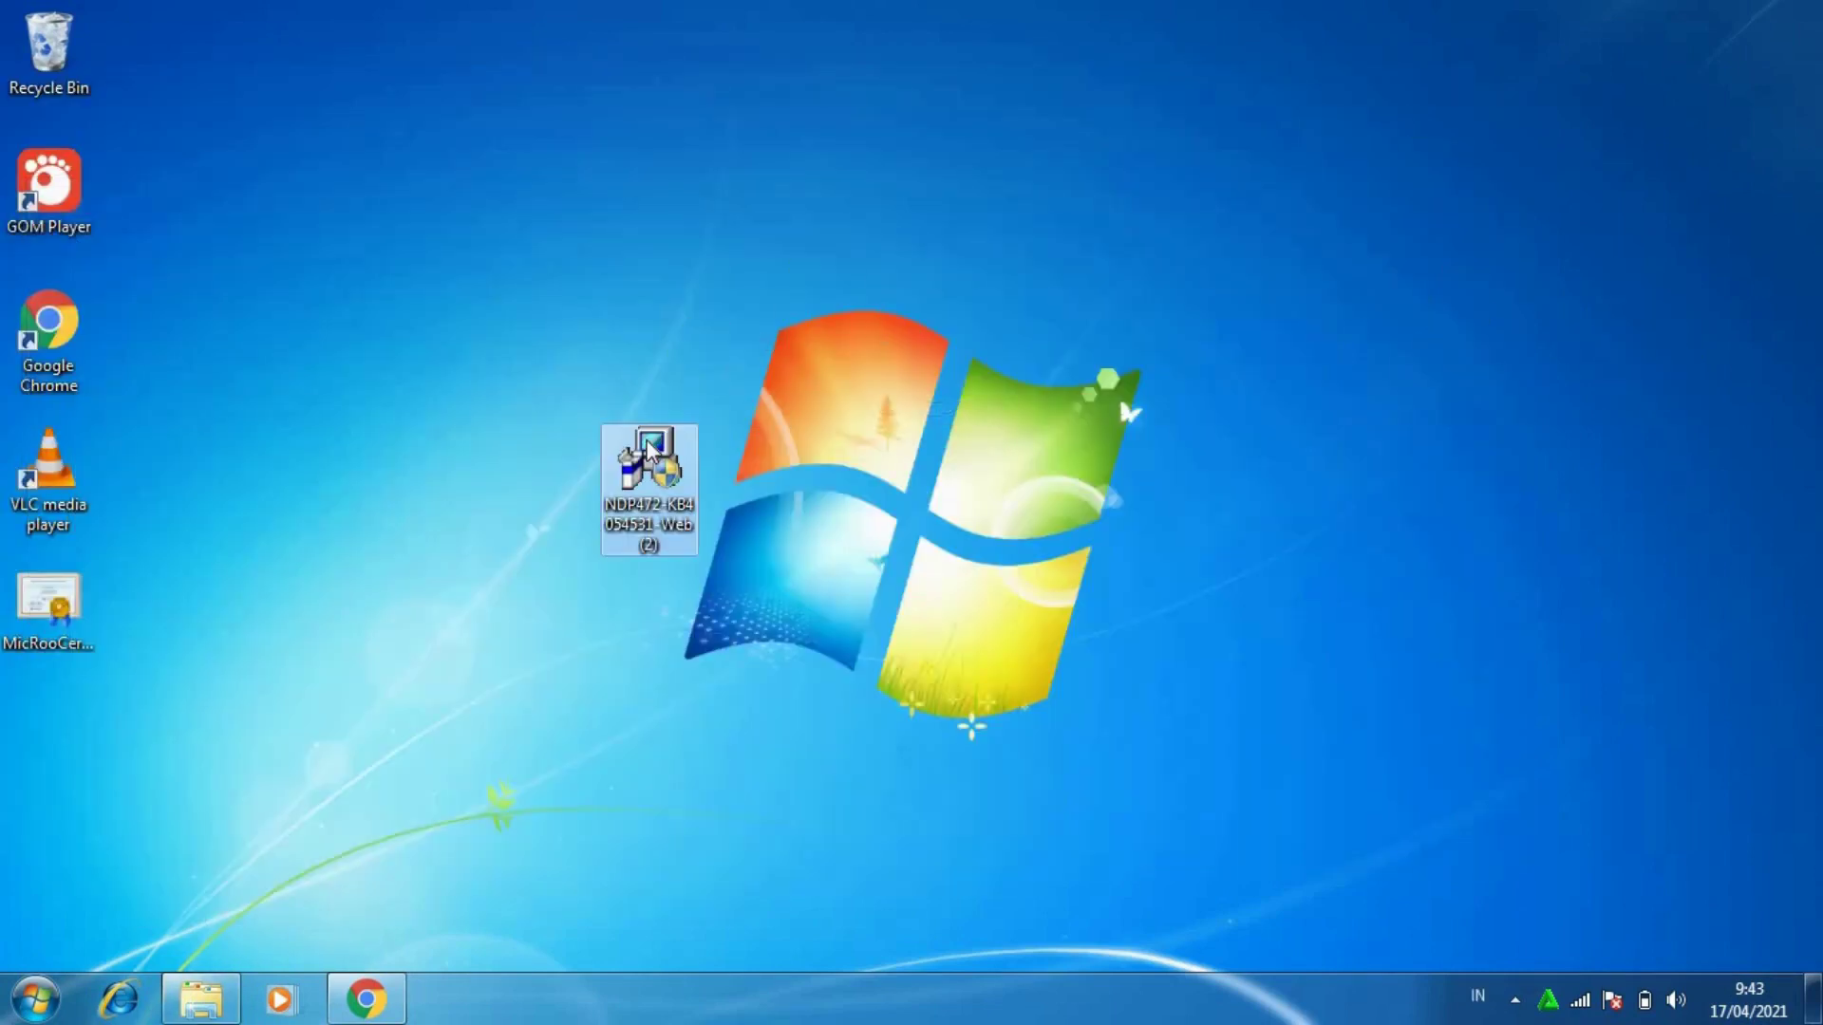
# Rename the installer on the desktop to NDP472-KB4054531-Web
pyautogui.rightClick(648, 442)
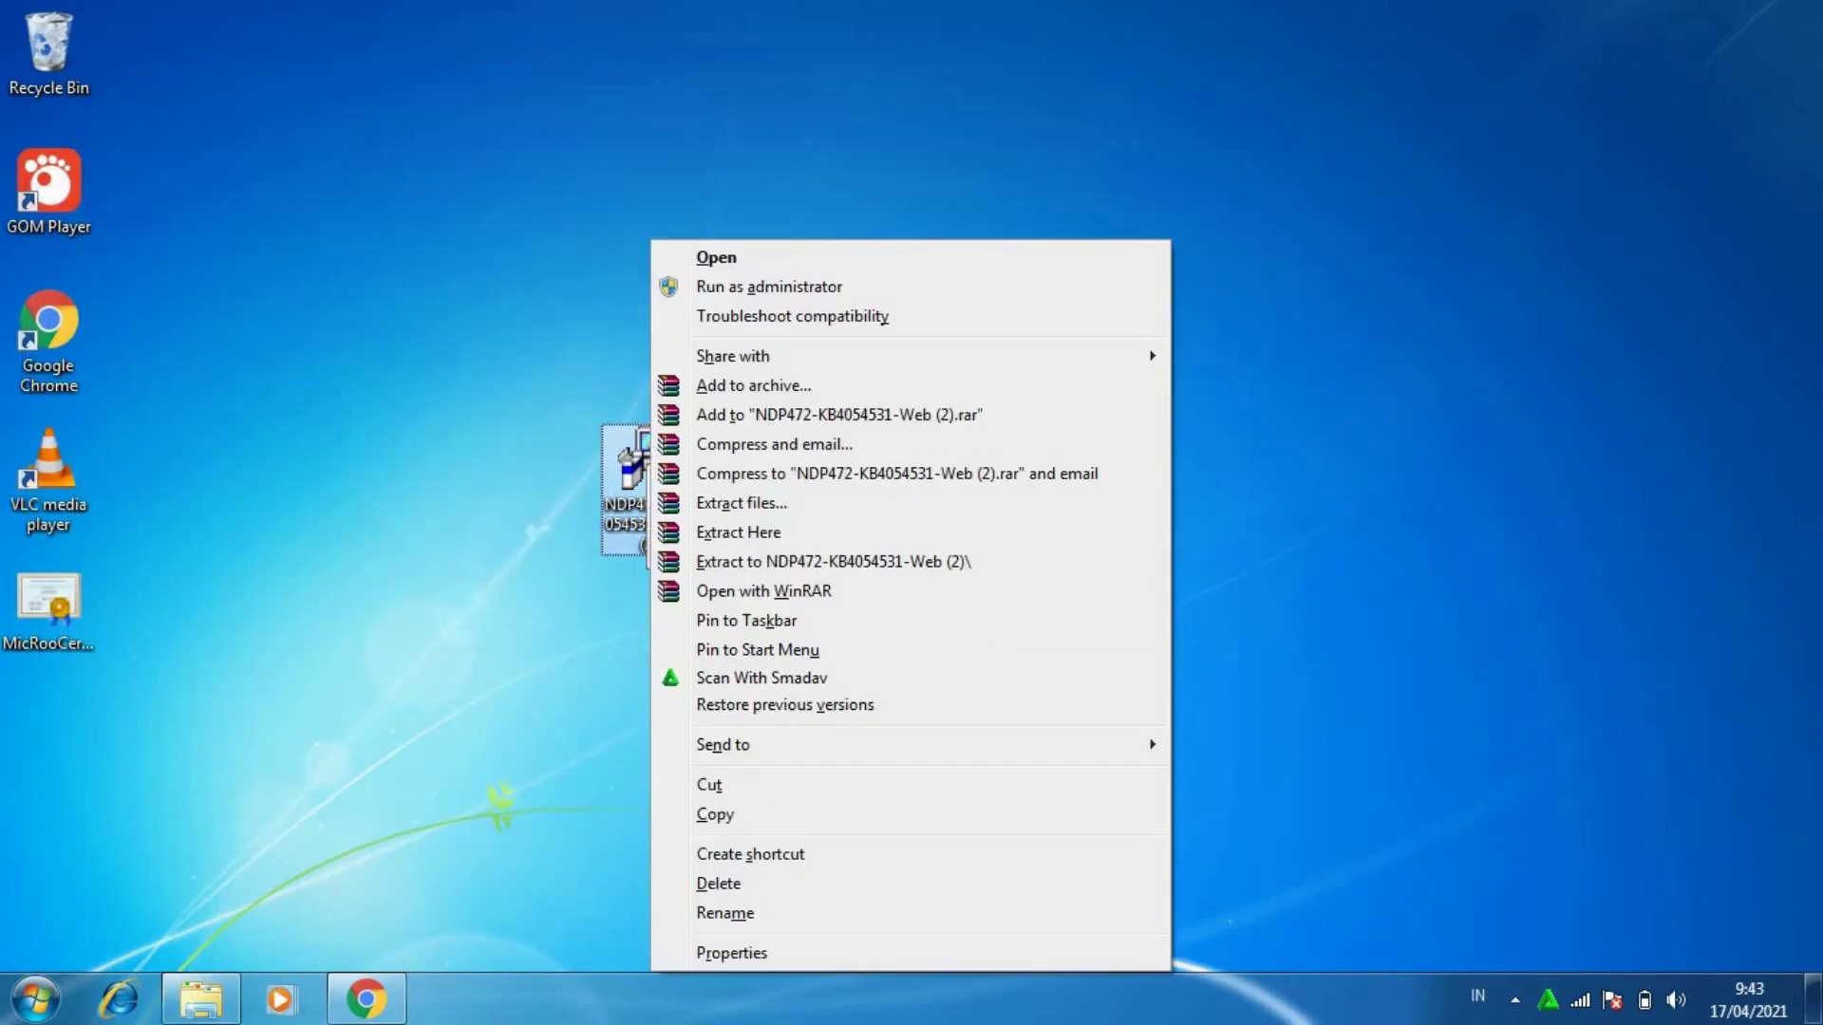
pyautogui.click(736, 919)
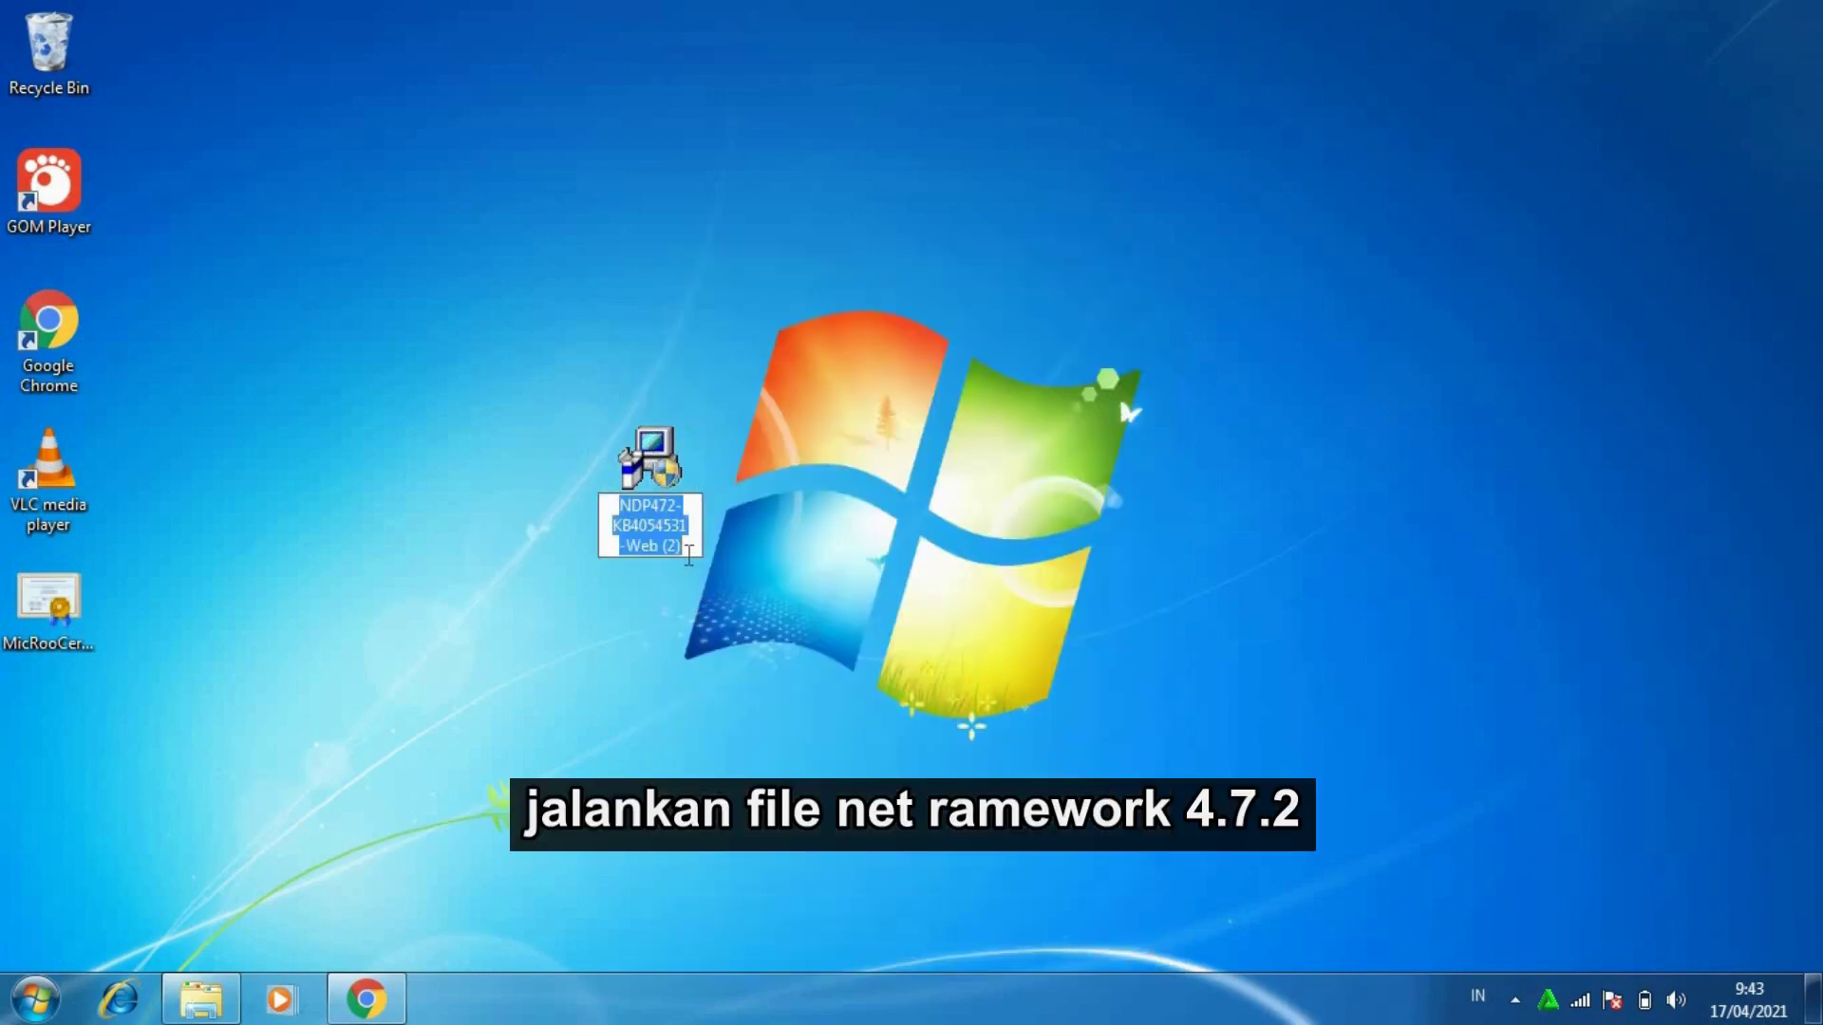
pyautogui.press('End')
pyautogui.press('BackSpace')
pyautogui.press('BackSpace')
pyautogui.press('BackSpace')
pyautogui.press('BackSpace')
pyautogui.press('Home')
pyautogui.press('Delete')
pyautogui.press('Delete')
pyautogui.press('Delete')
pyautogui.press('Delete')
pyautogui.press('Delete')
pyautogui.press('Delete')
pyautogui.press('Delete')
pyautogui.press('End')
pyautogui.press('Escape')
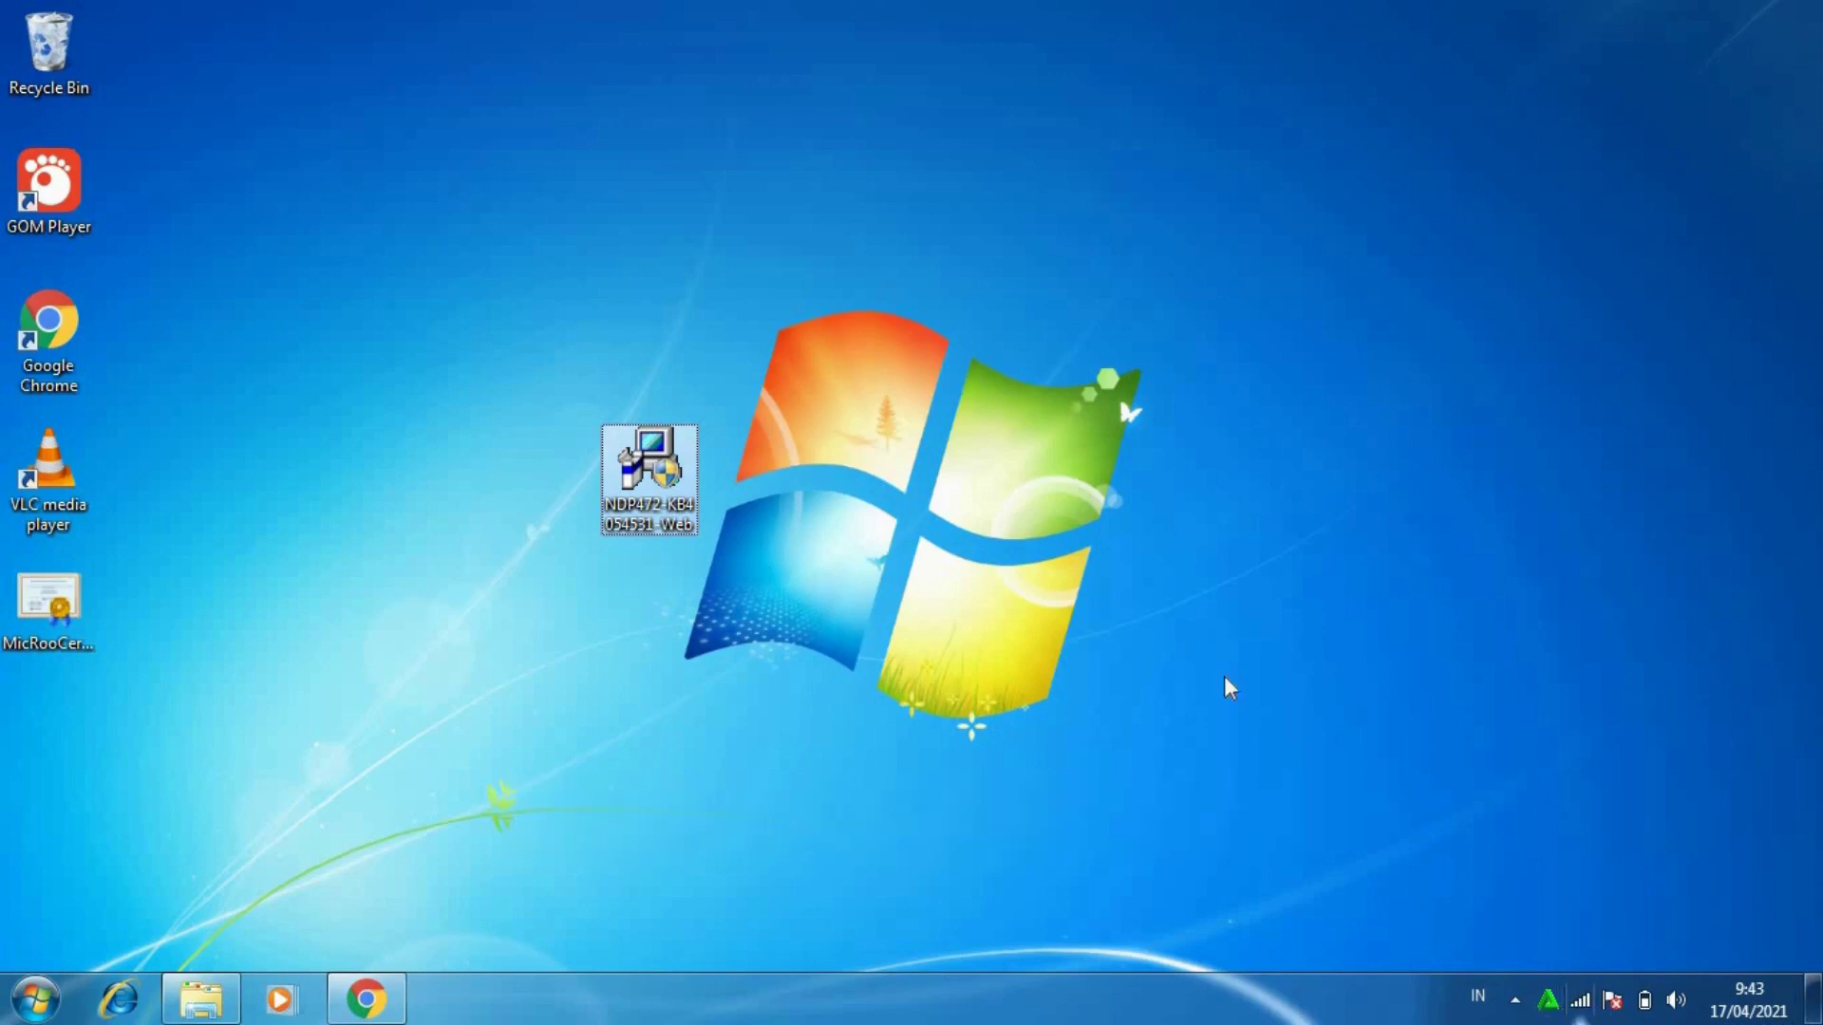
# Try to install .NET Framework 4.7.2 from the desktop installer, accepting the license terms
pyautogui.doubleClick(685, 466)
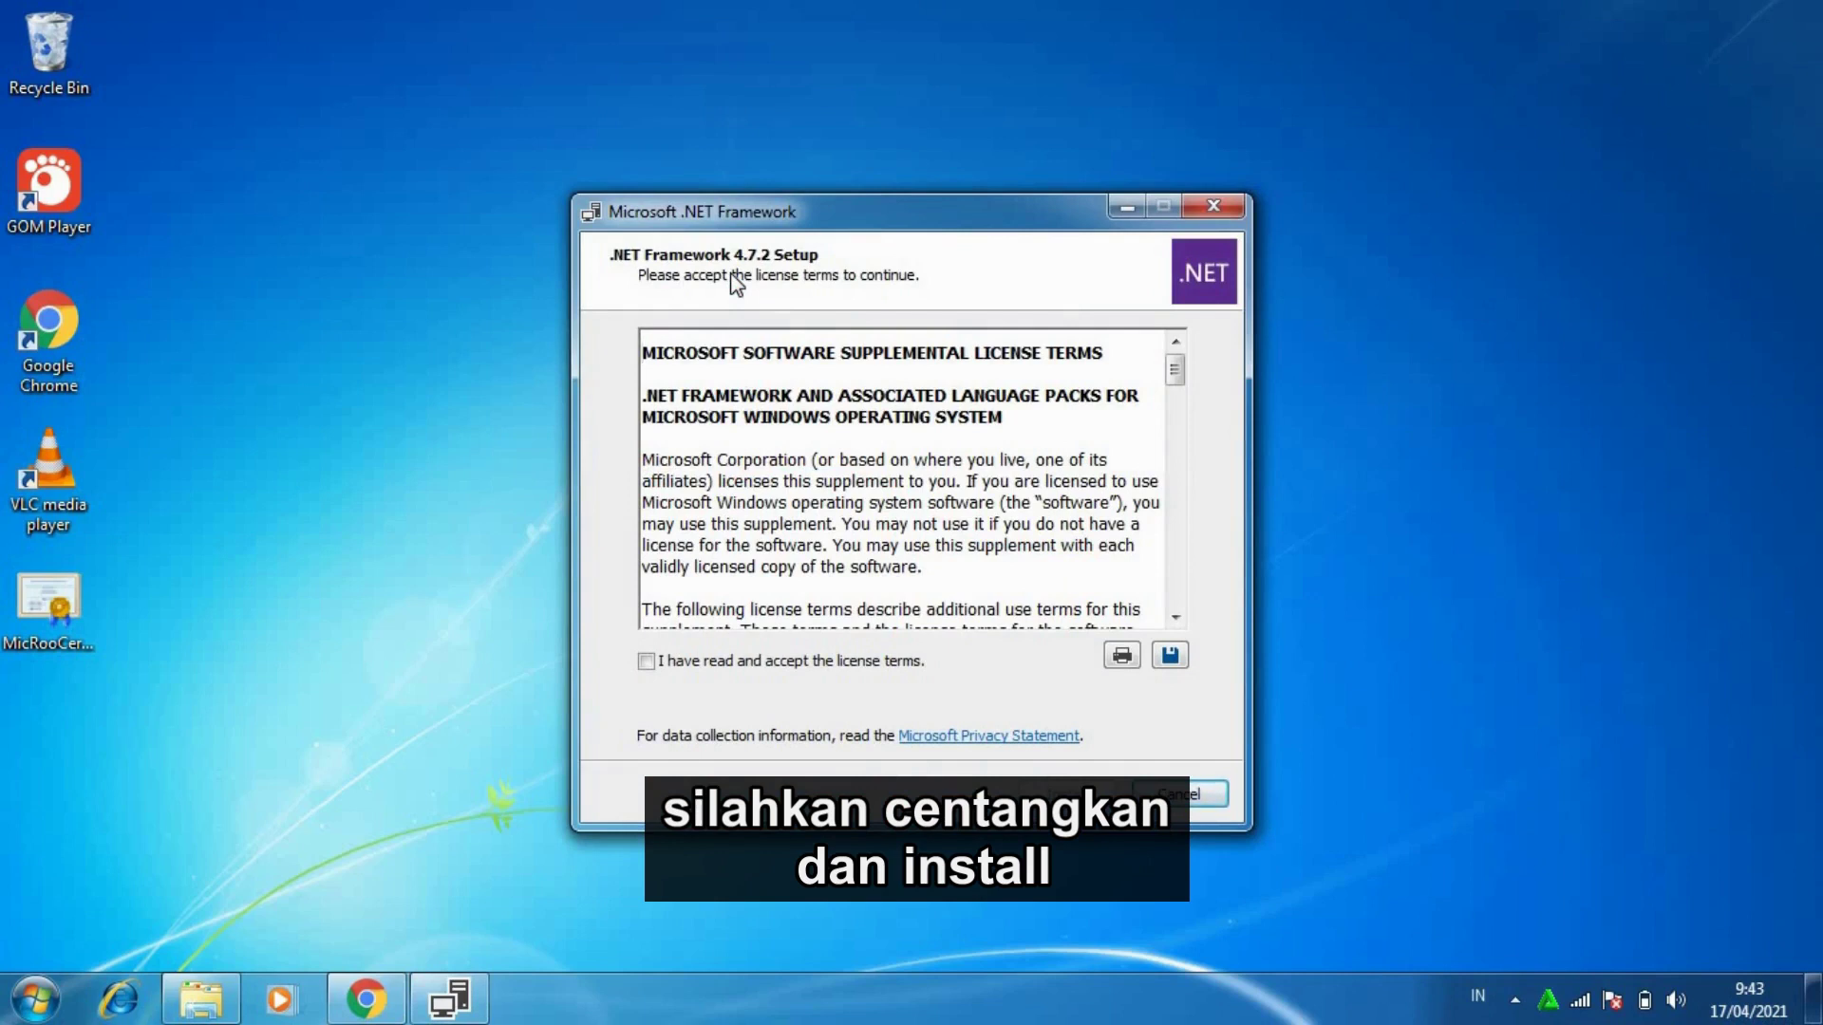
pyautogui.click(686, 662)
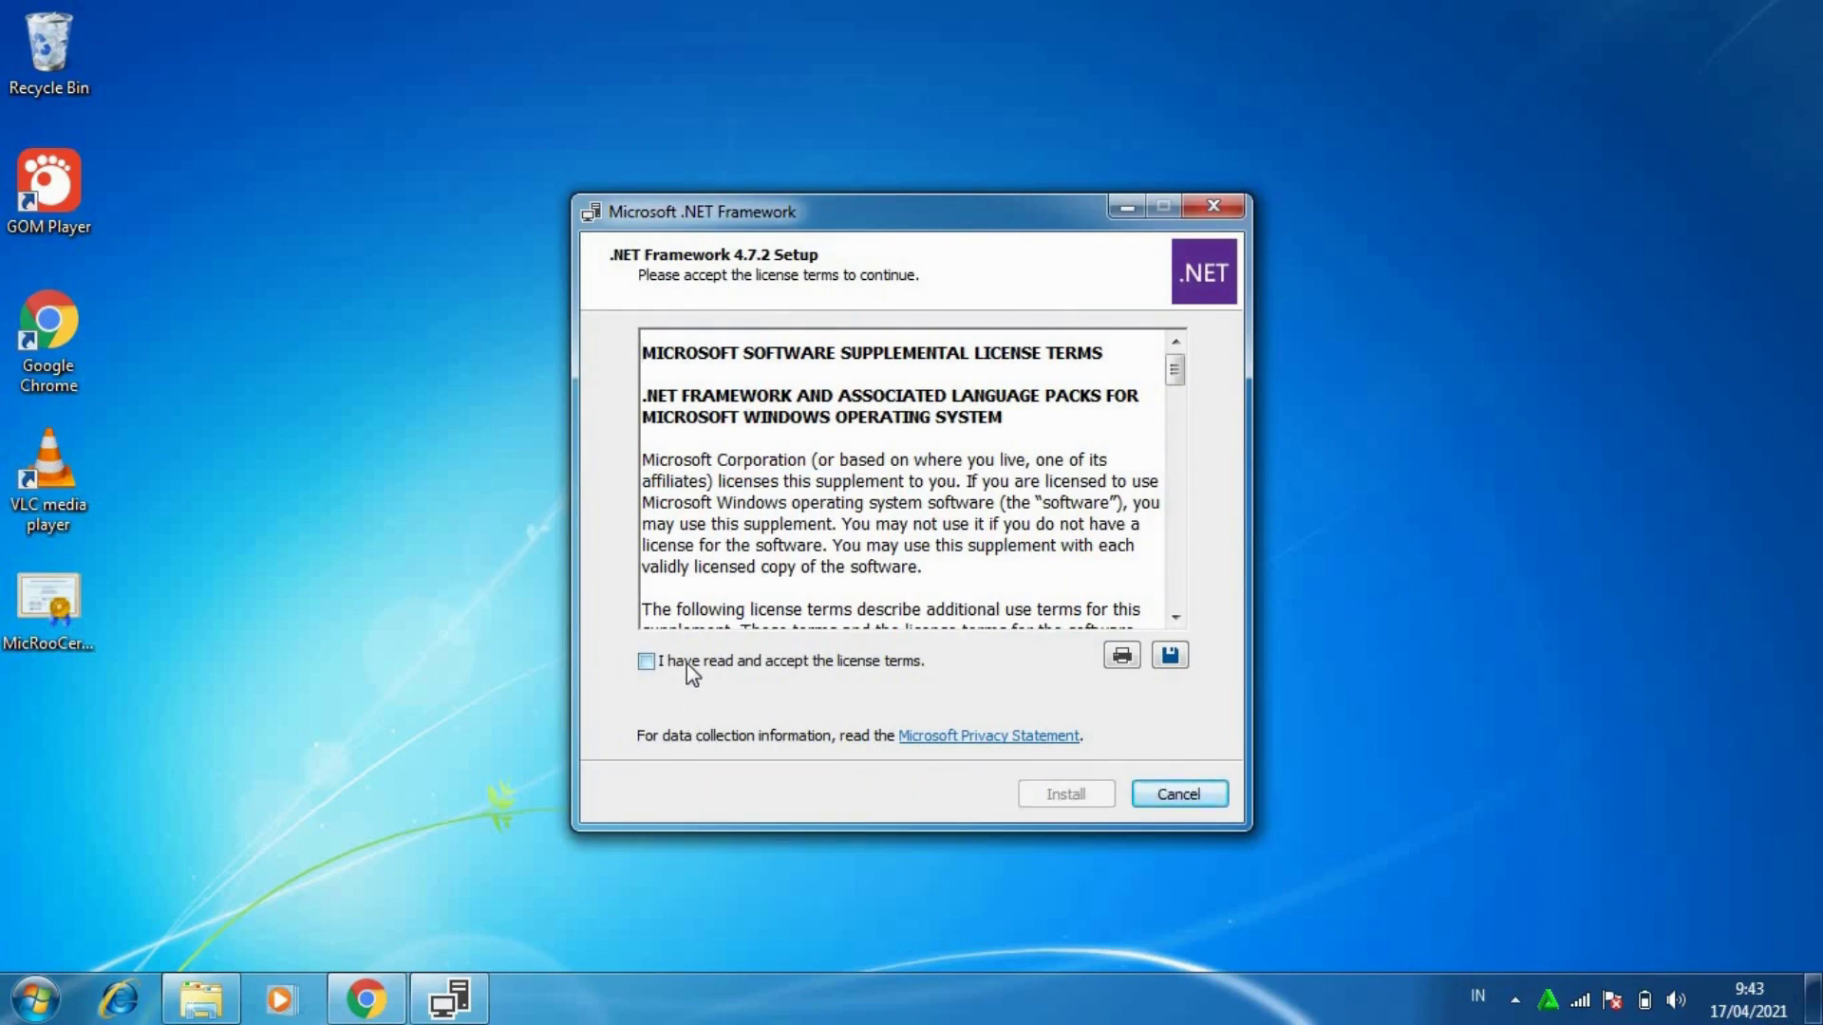
pyautogui.click(1062, 794)
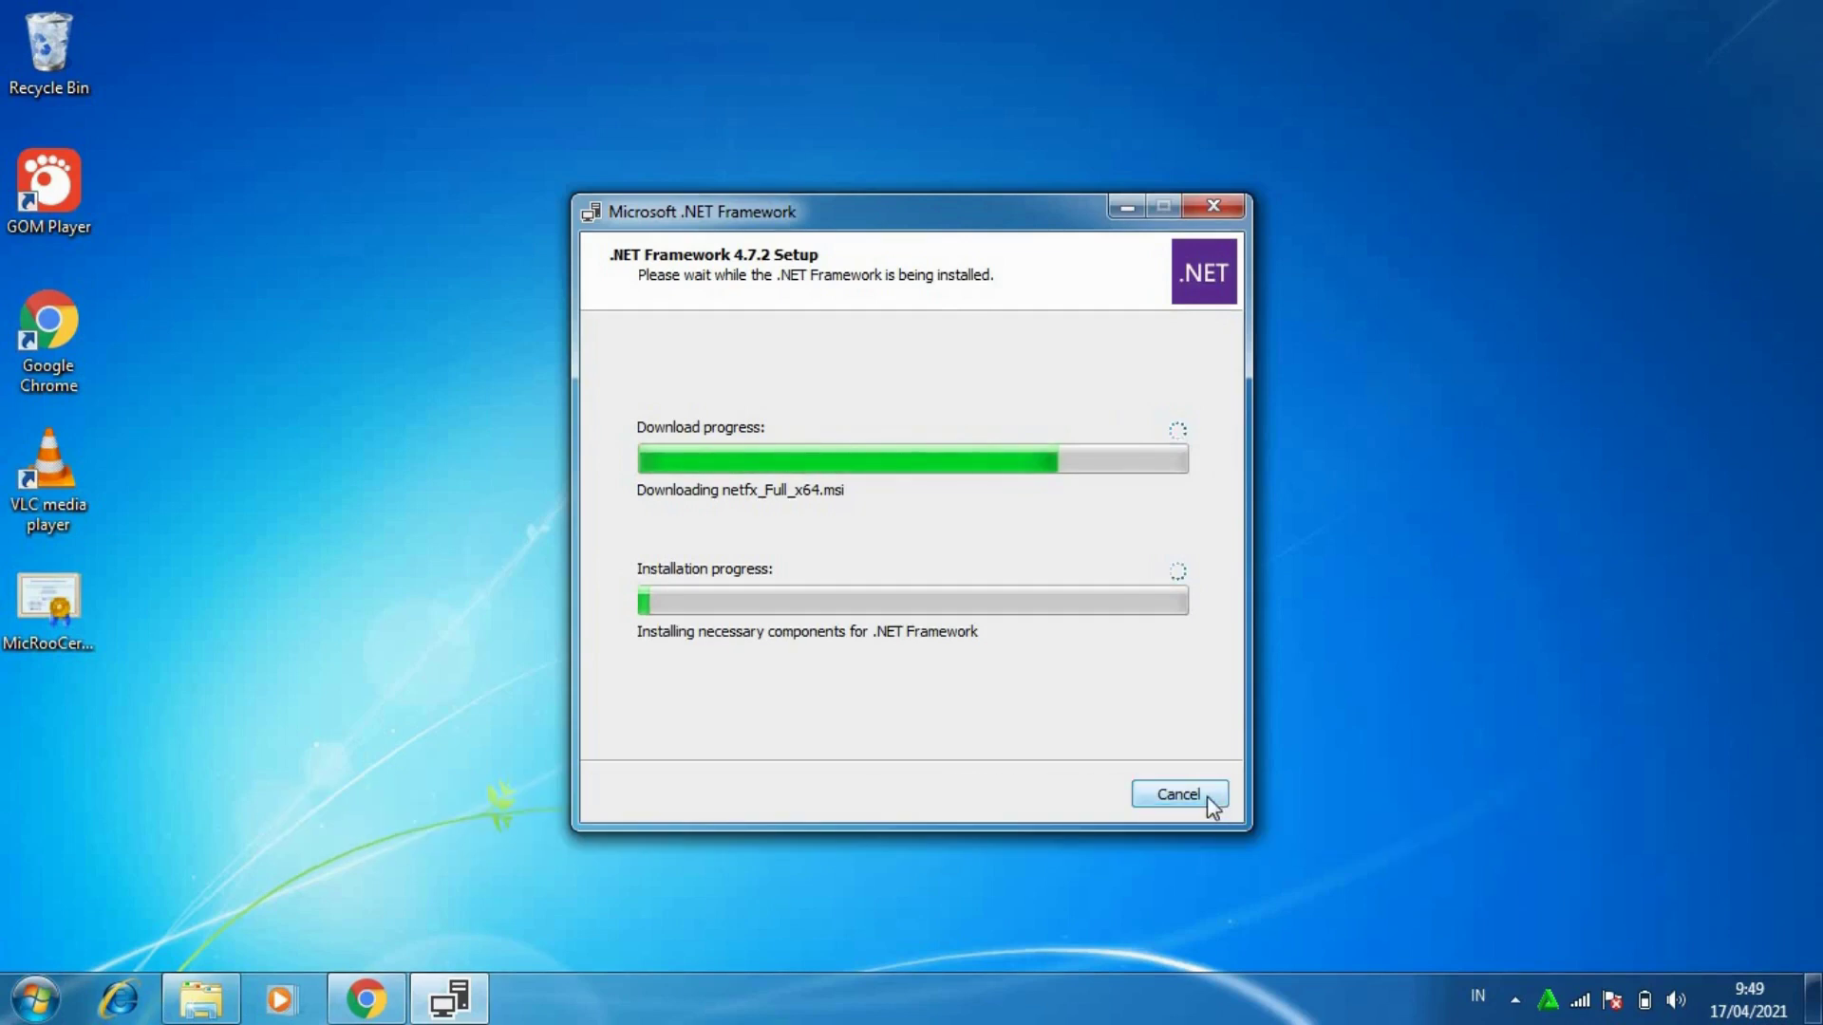
# Cancel the running .NET Framework installation and close the setup wizard
pyautogui.click(1184, 797)
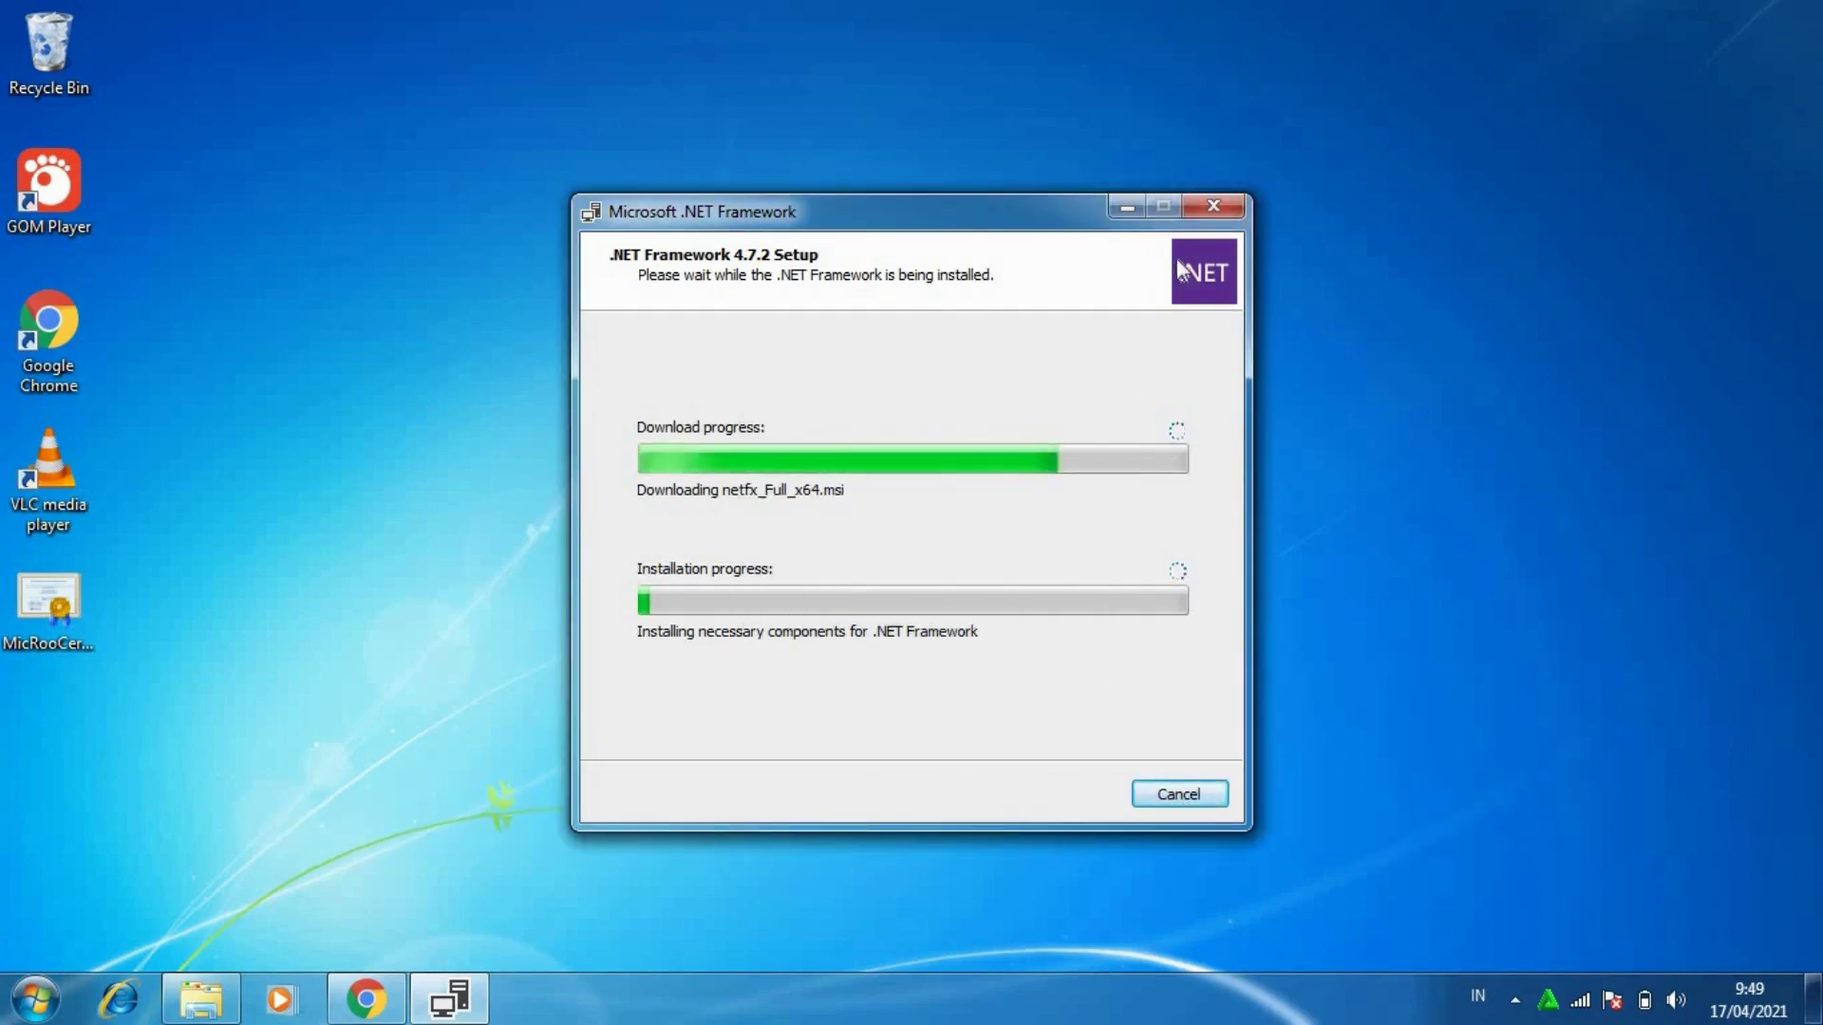
pyautogui.click(858, 582)
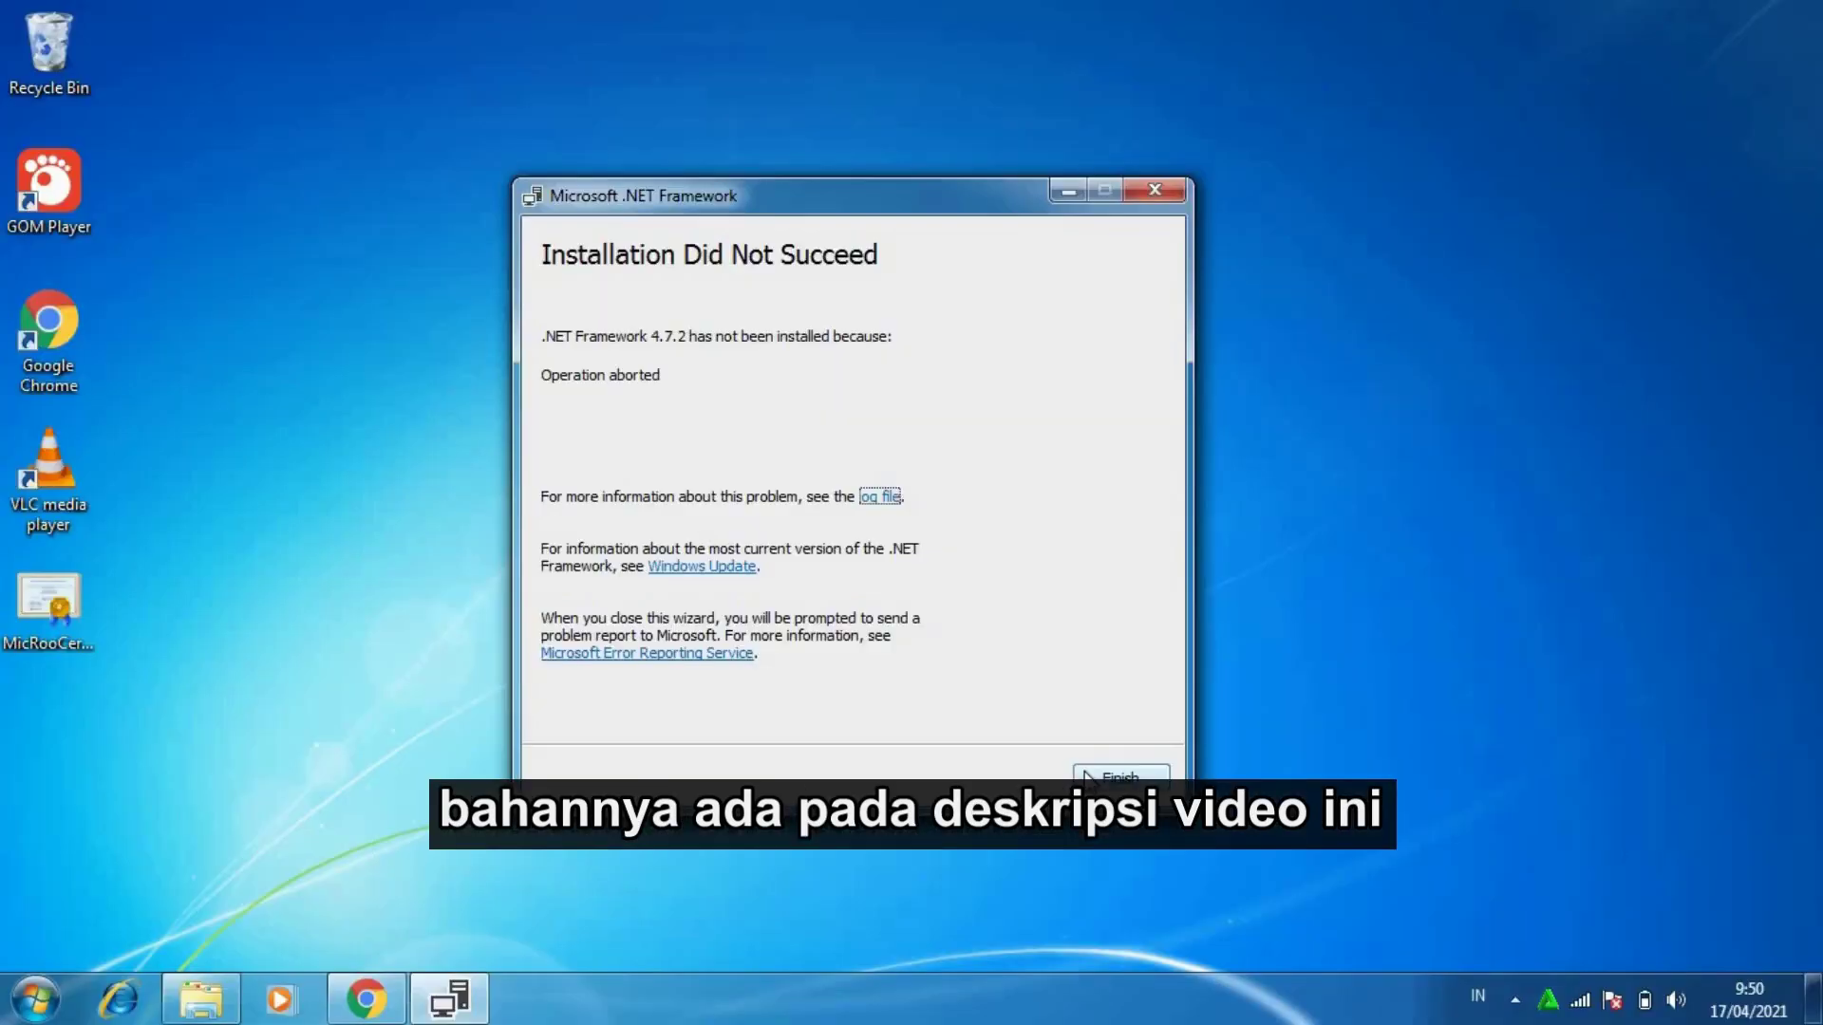
pyautogui.click(1086, 774)
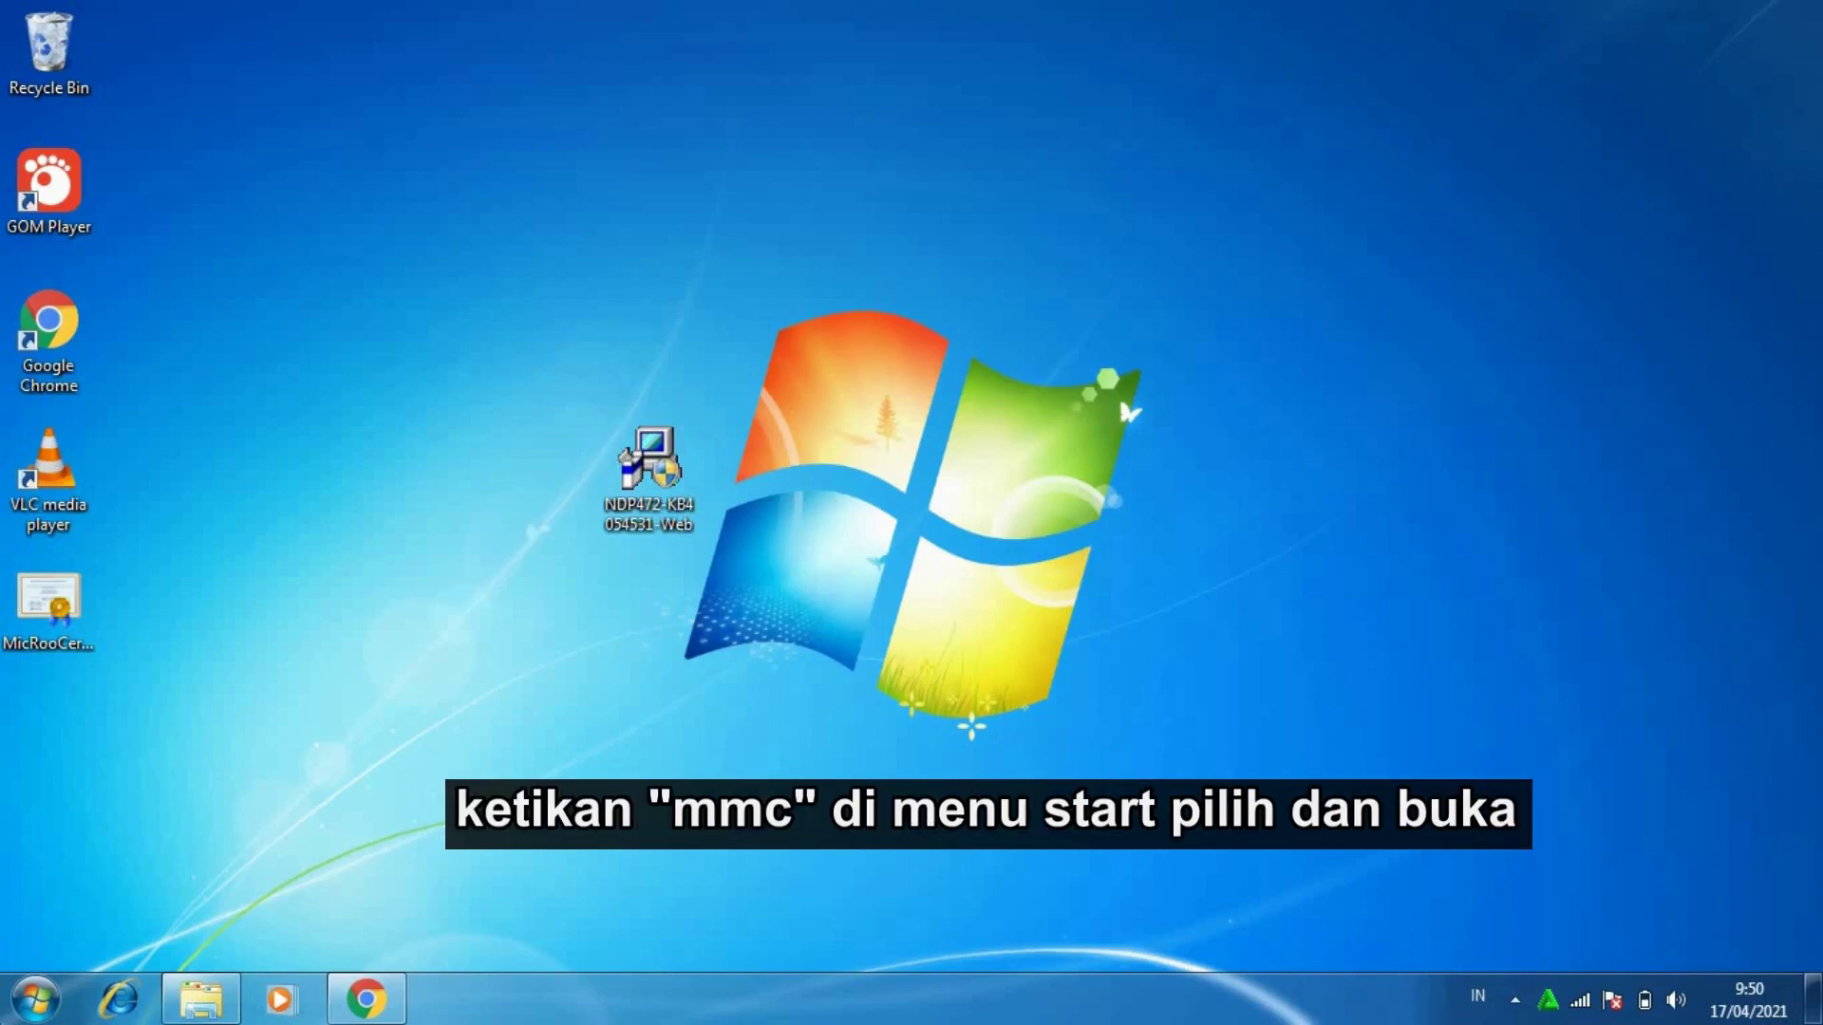
# Search Windows for mmc and open the Microsoft Management Console
pyautogui.press('super')
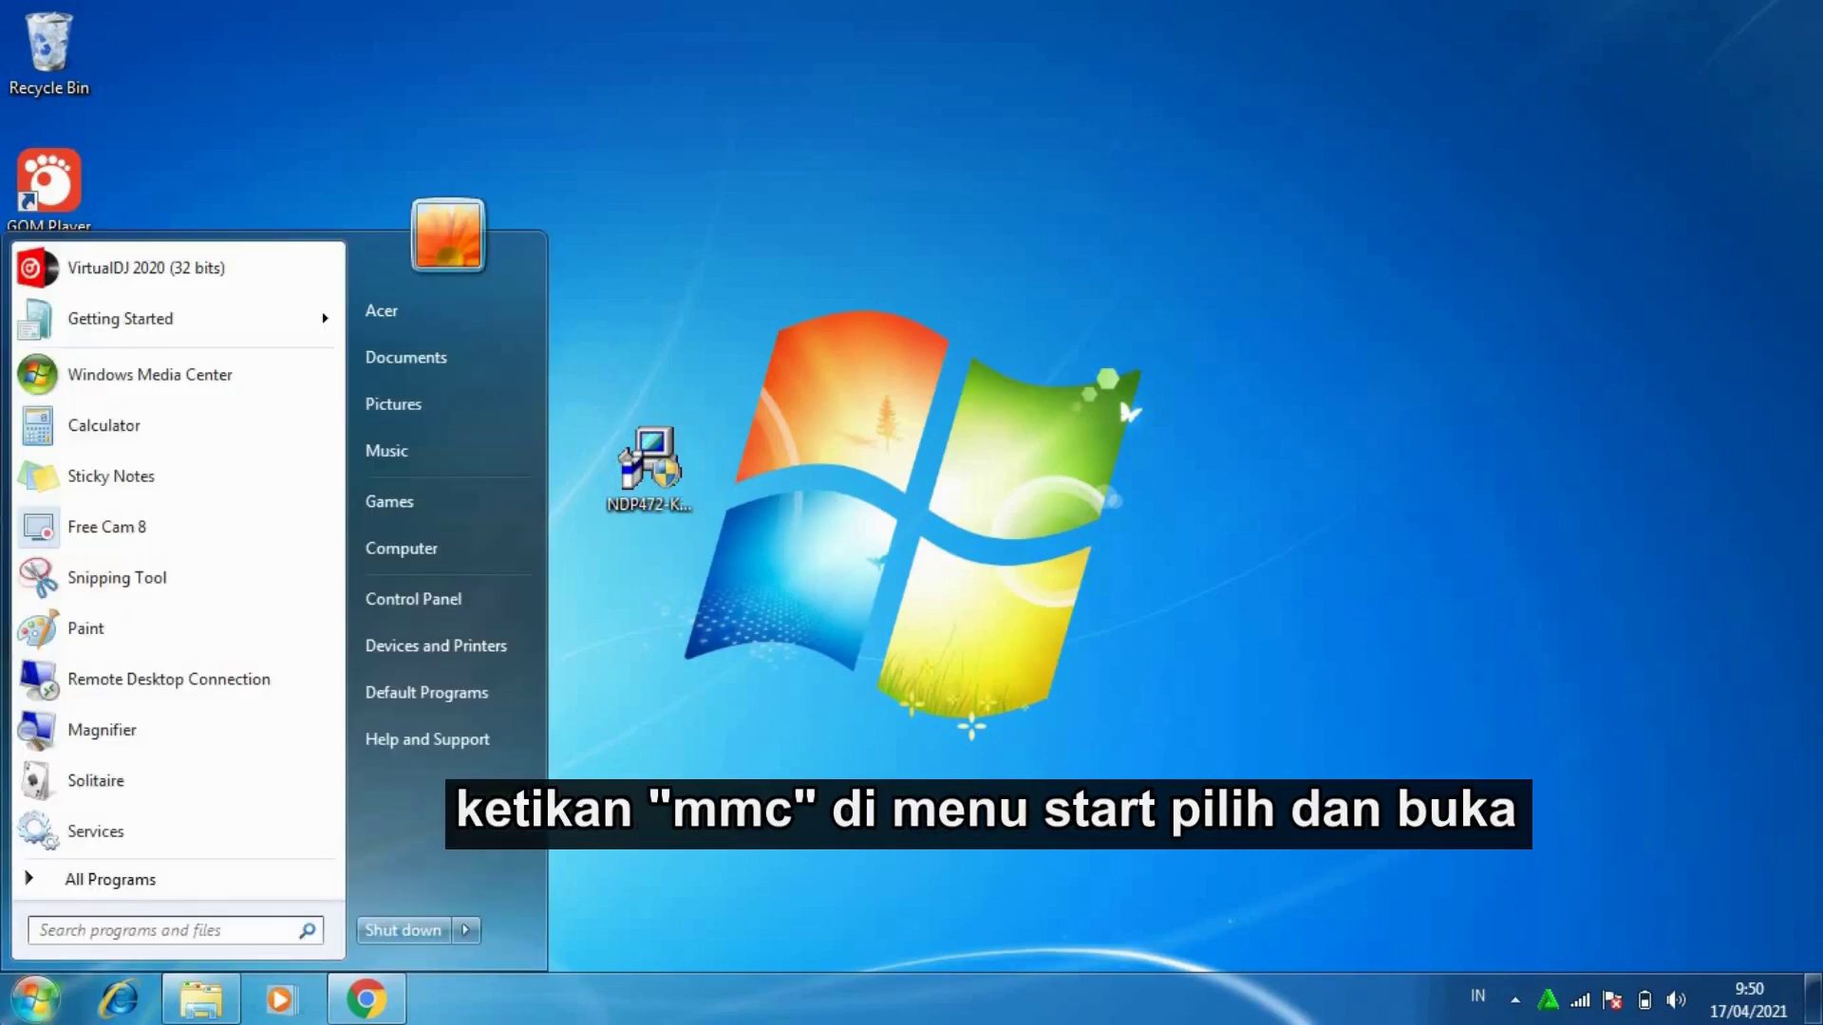
pyautogui.write('mmc')
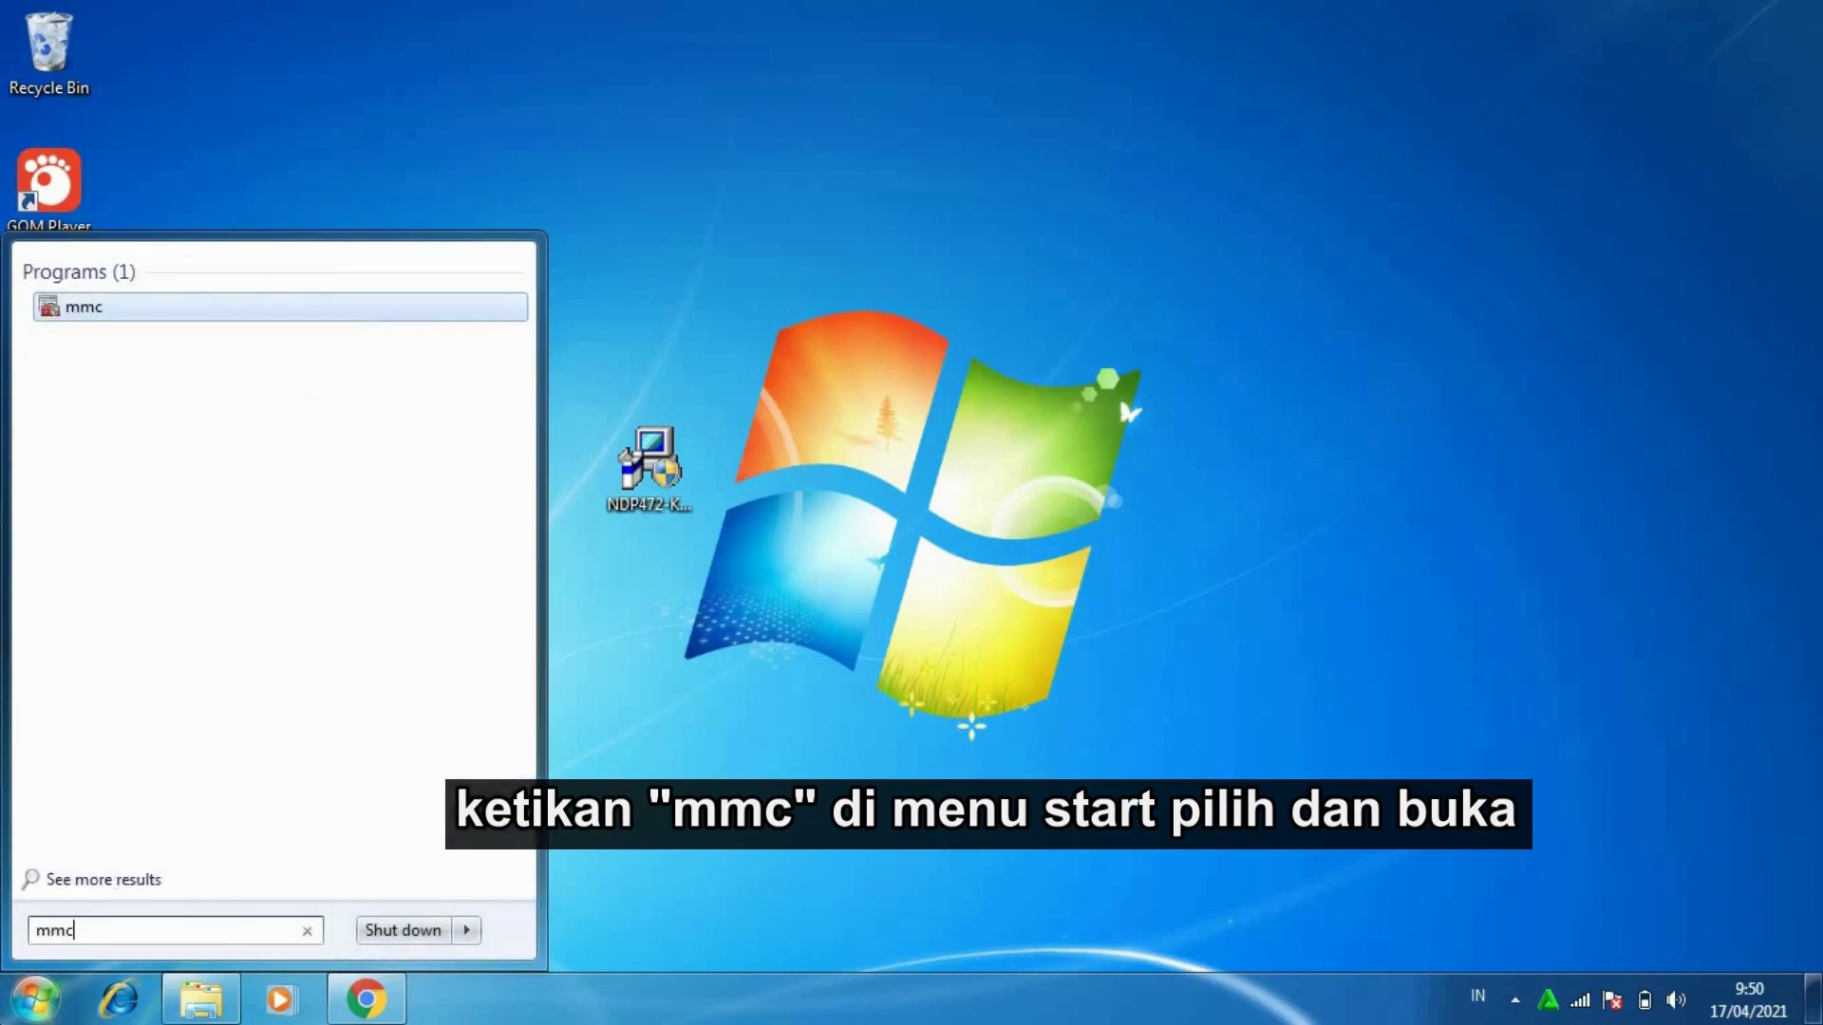
pyautogui.click(96, 309)
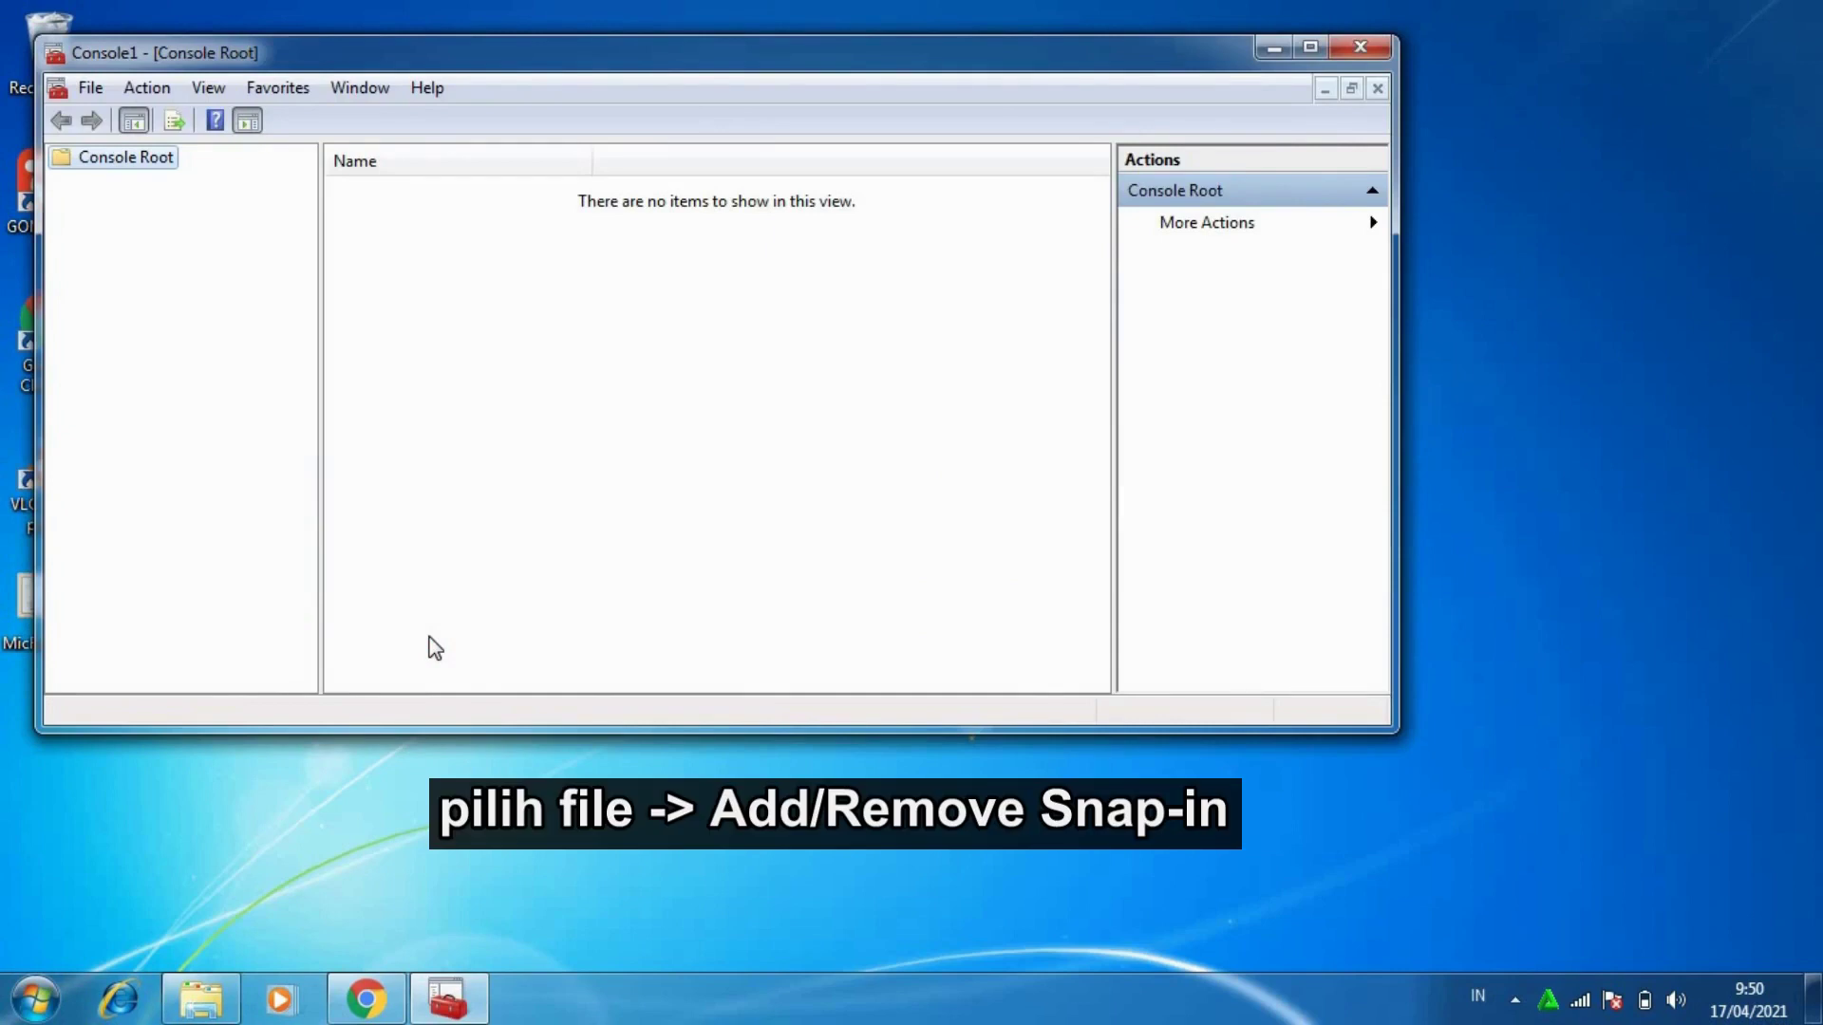
# Add the Certificates snap-in to the console, managing the computer account of the local computer
pyautogui.click(105, 84)
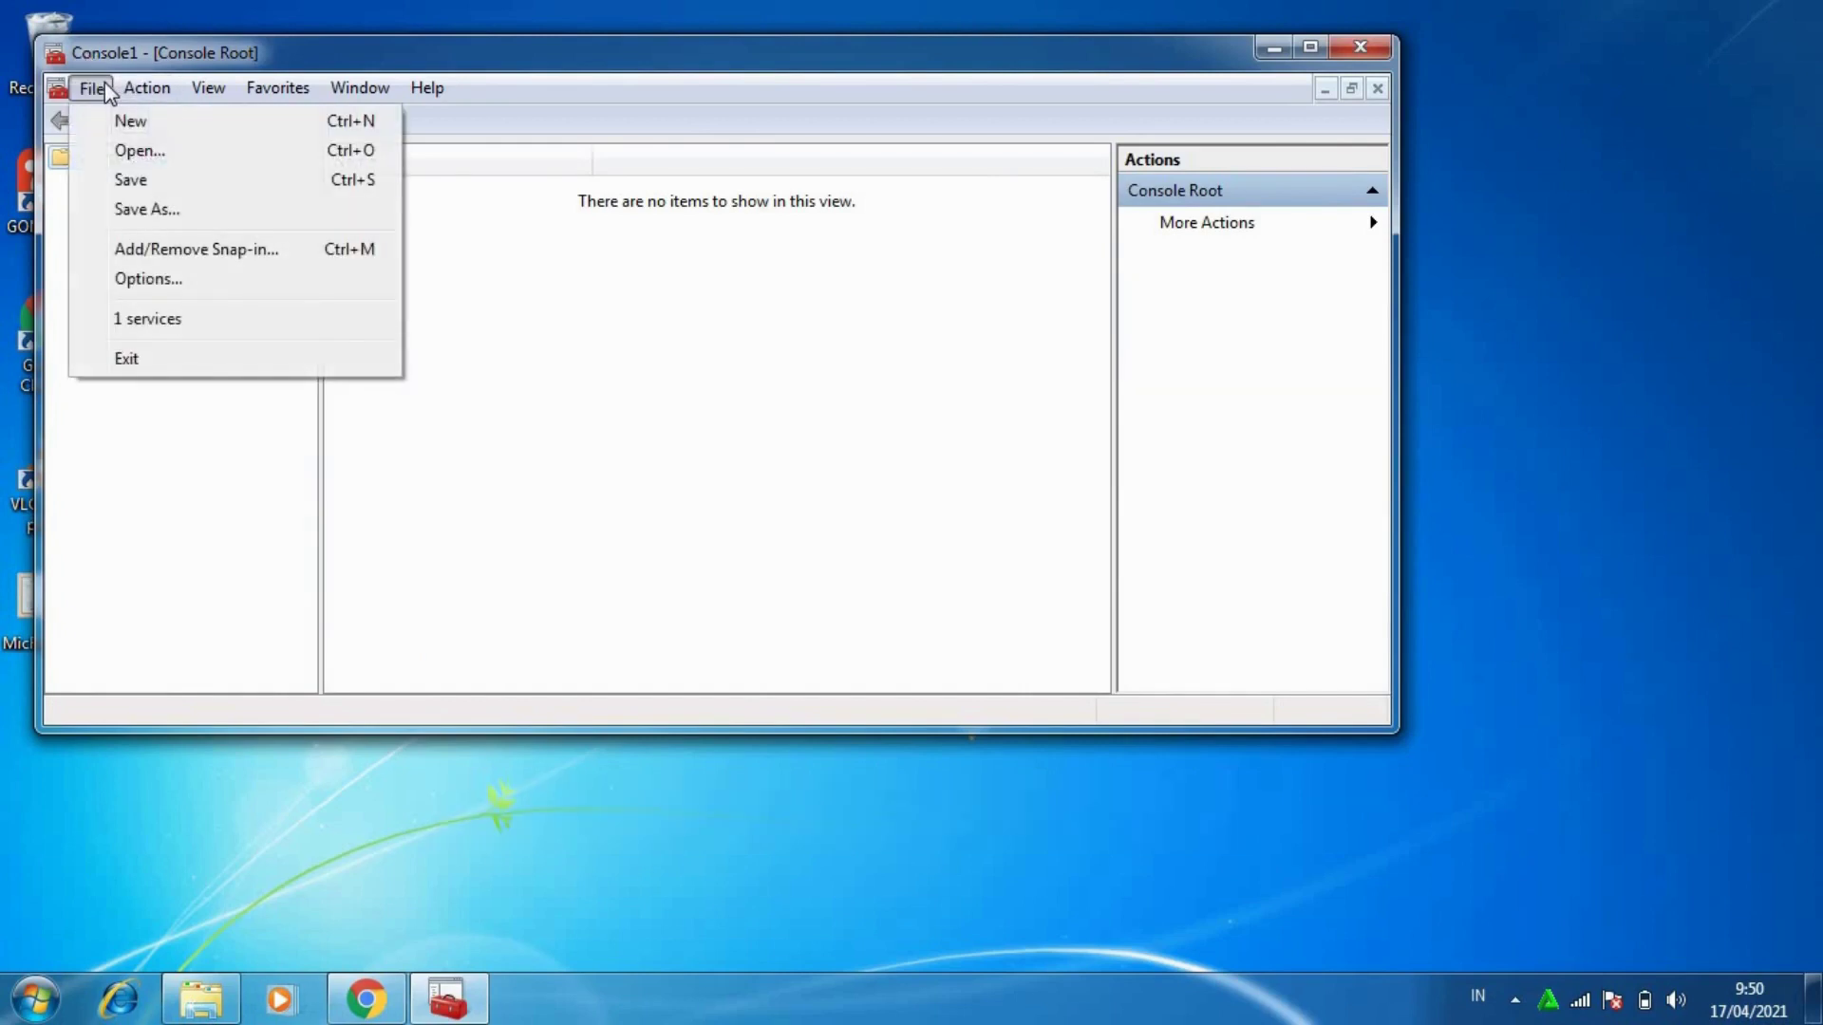
pyautogui.click(141, 248)
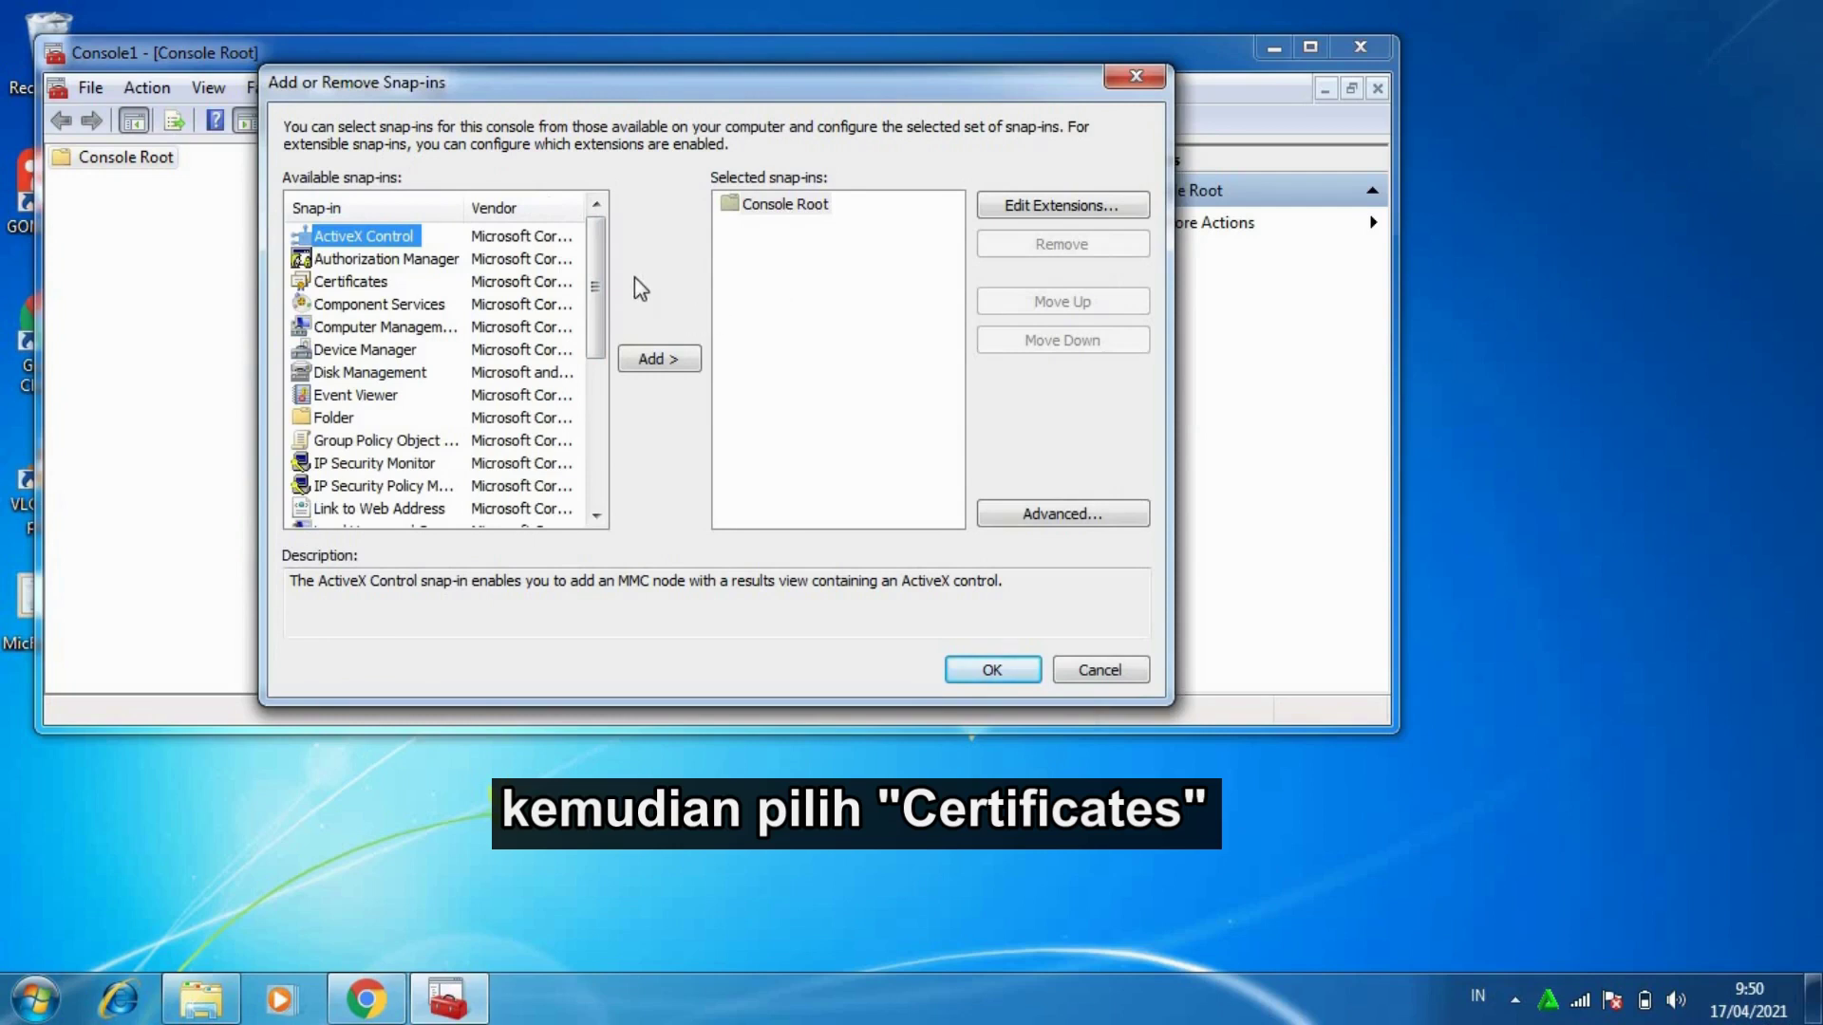
pyautogui.scroll(-1, 450, 242)
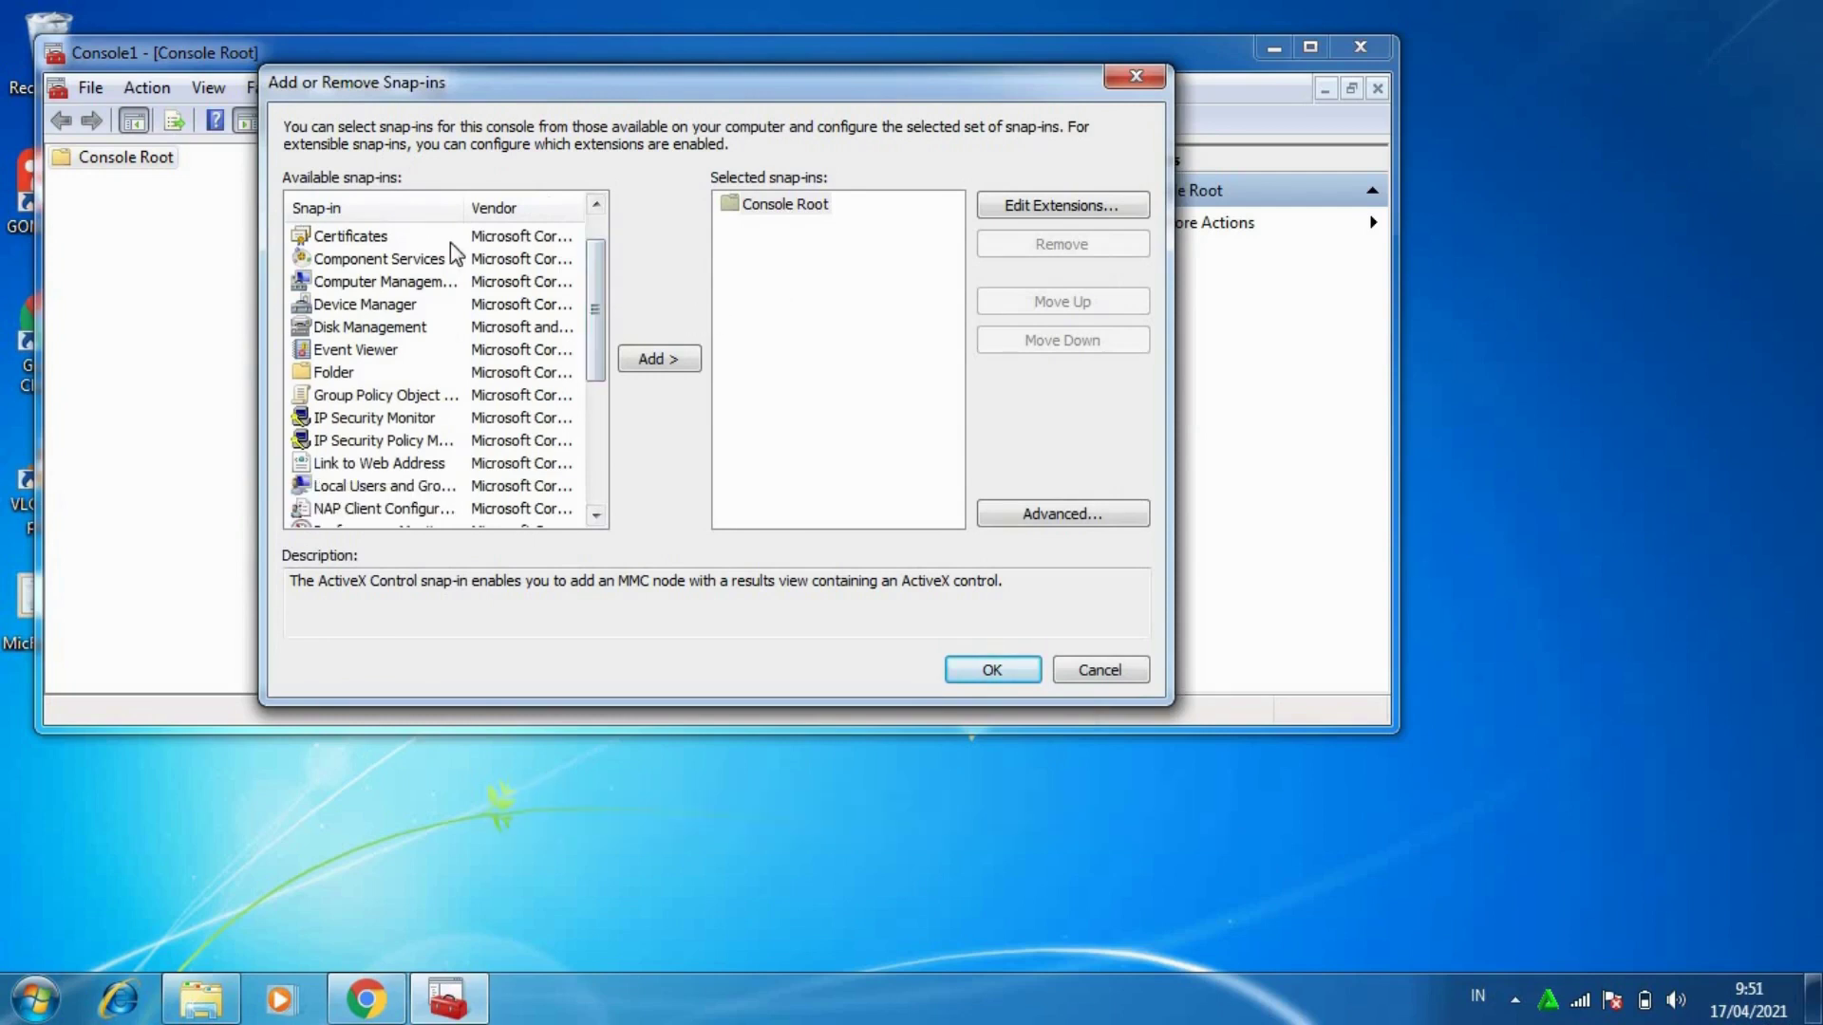
pyautogui.click(450, 243)
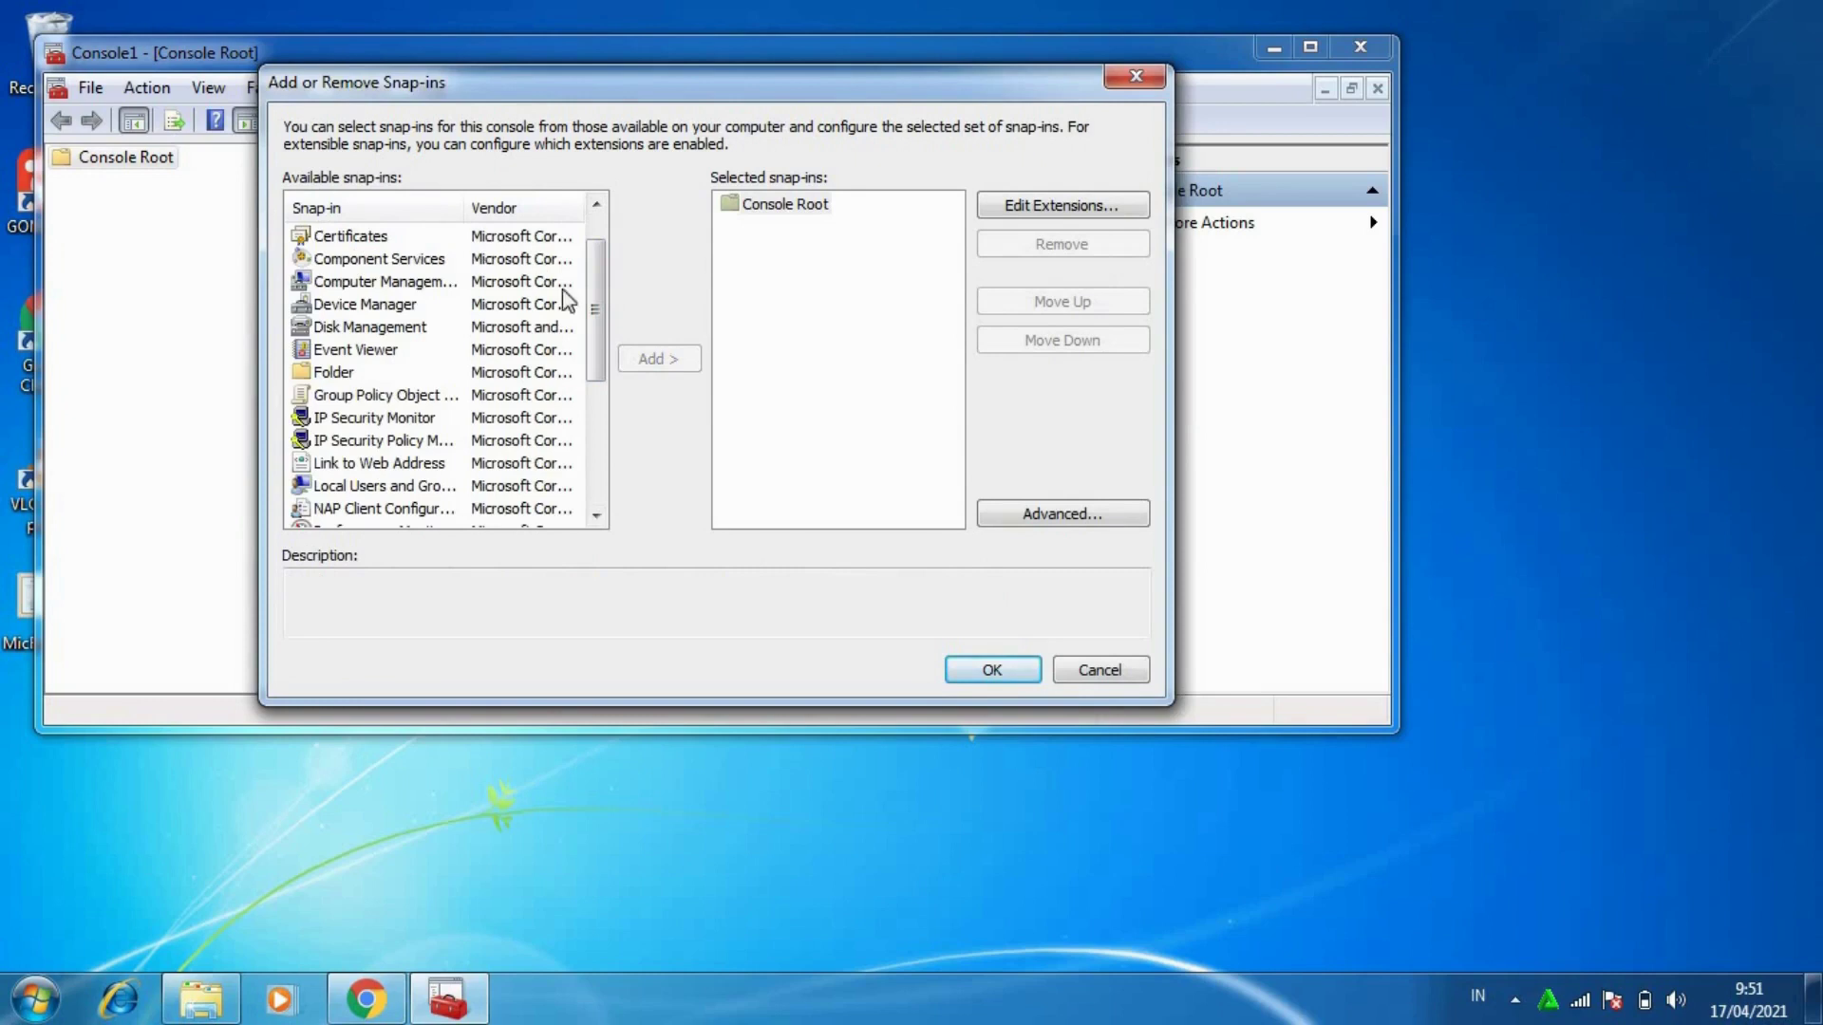
pyautogui.scroll(1, 593, 294)
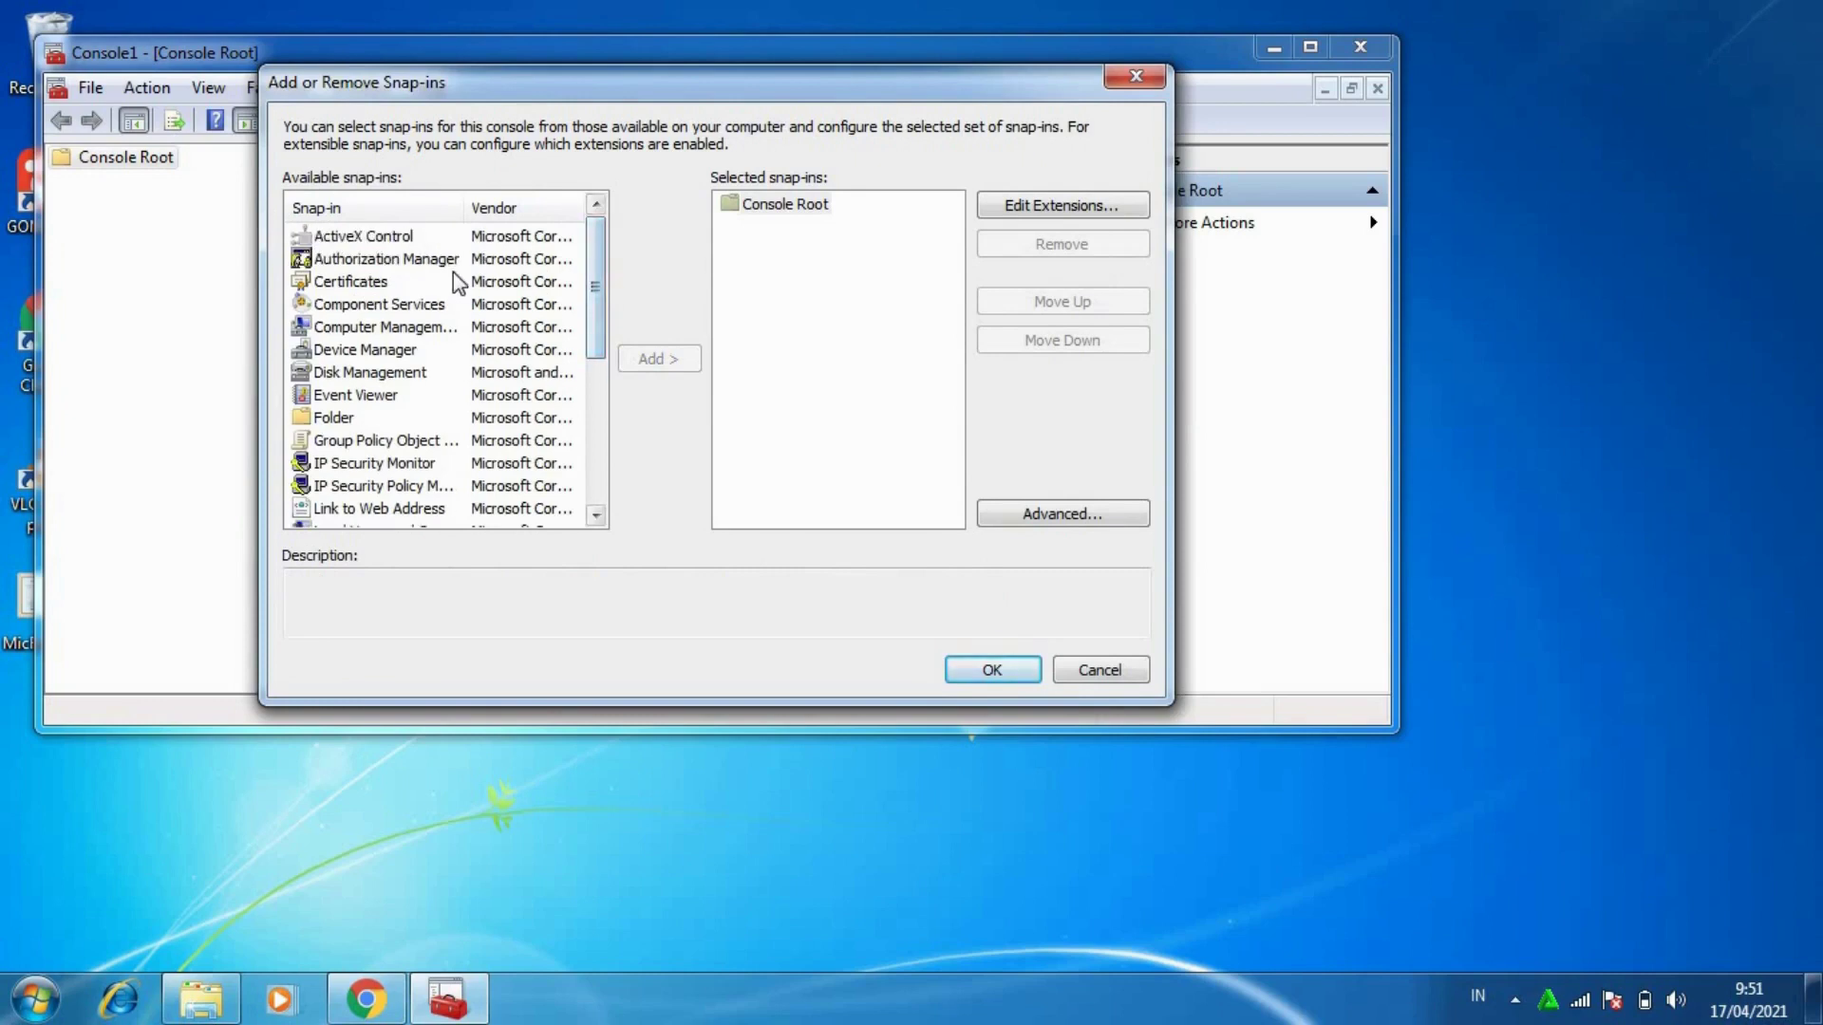
pyautogui.doubleClick(376, 284)
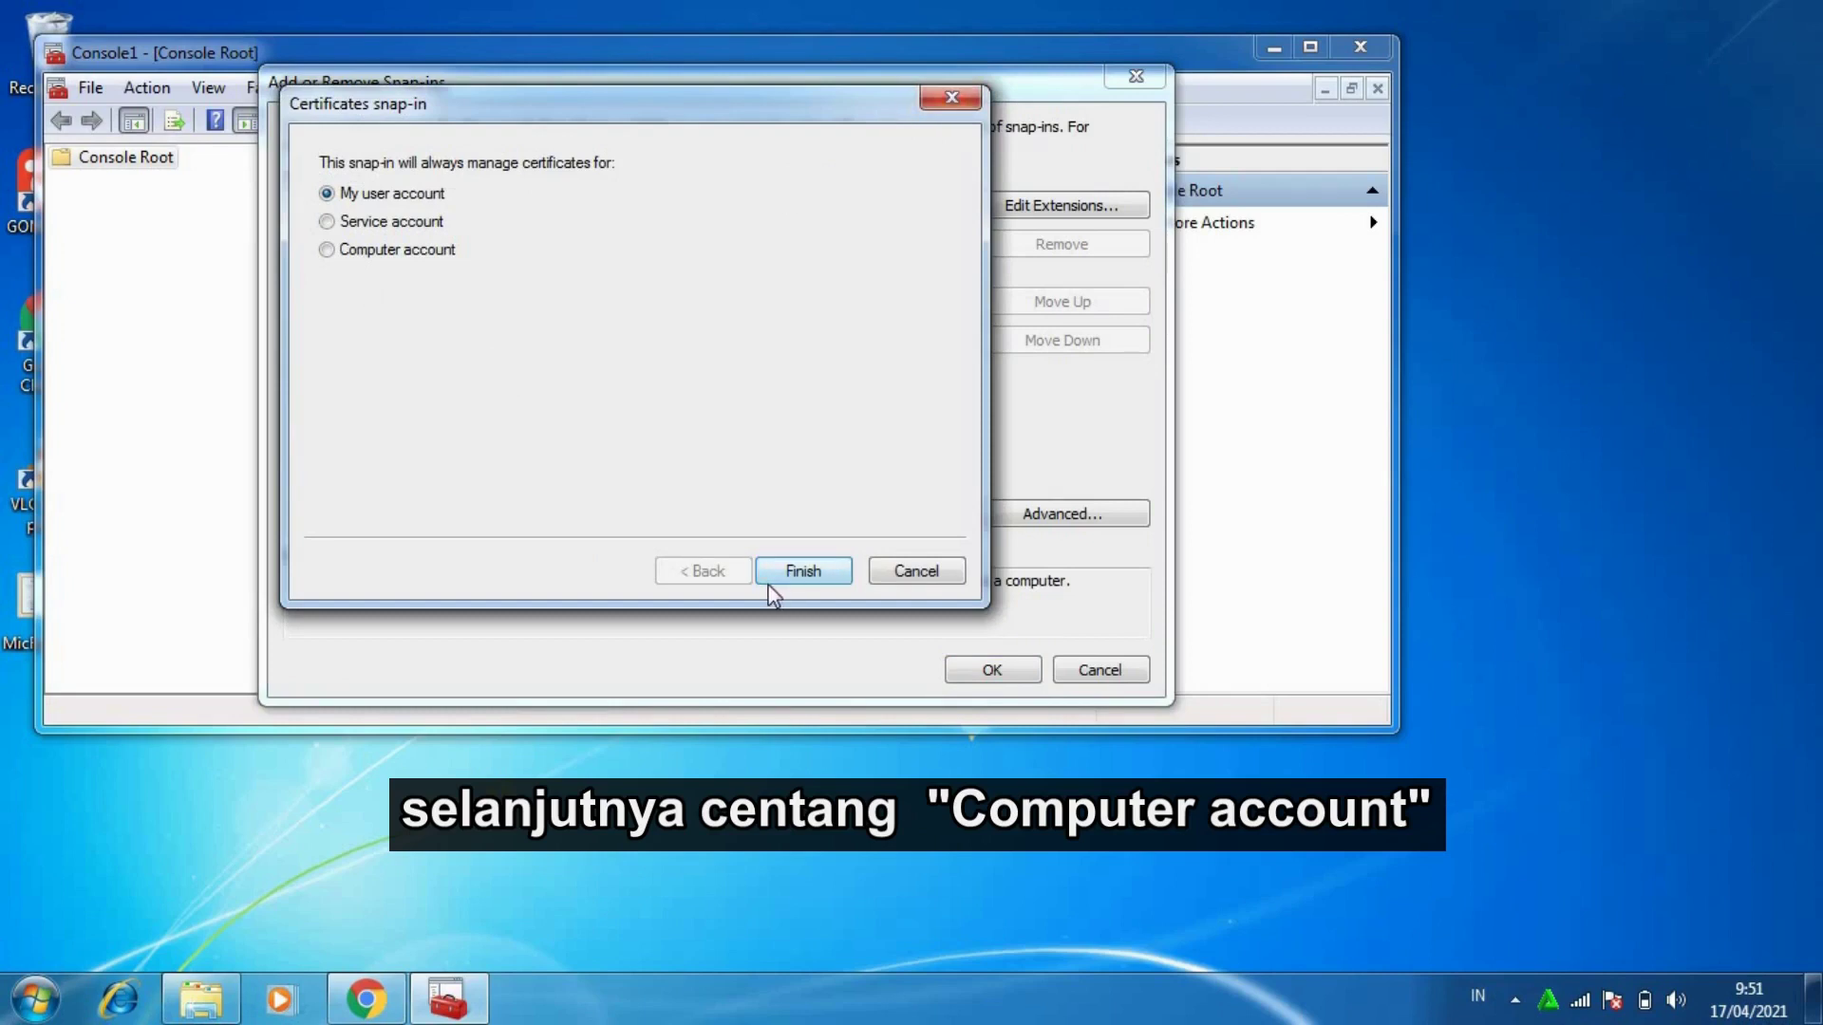
pyautogui.click(404, 254)
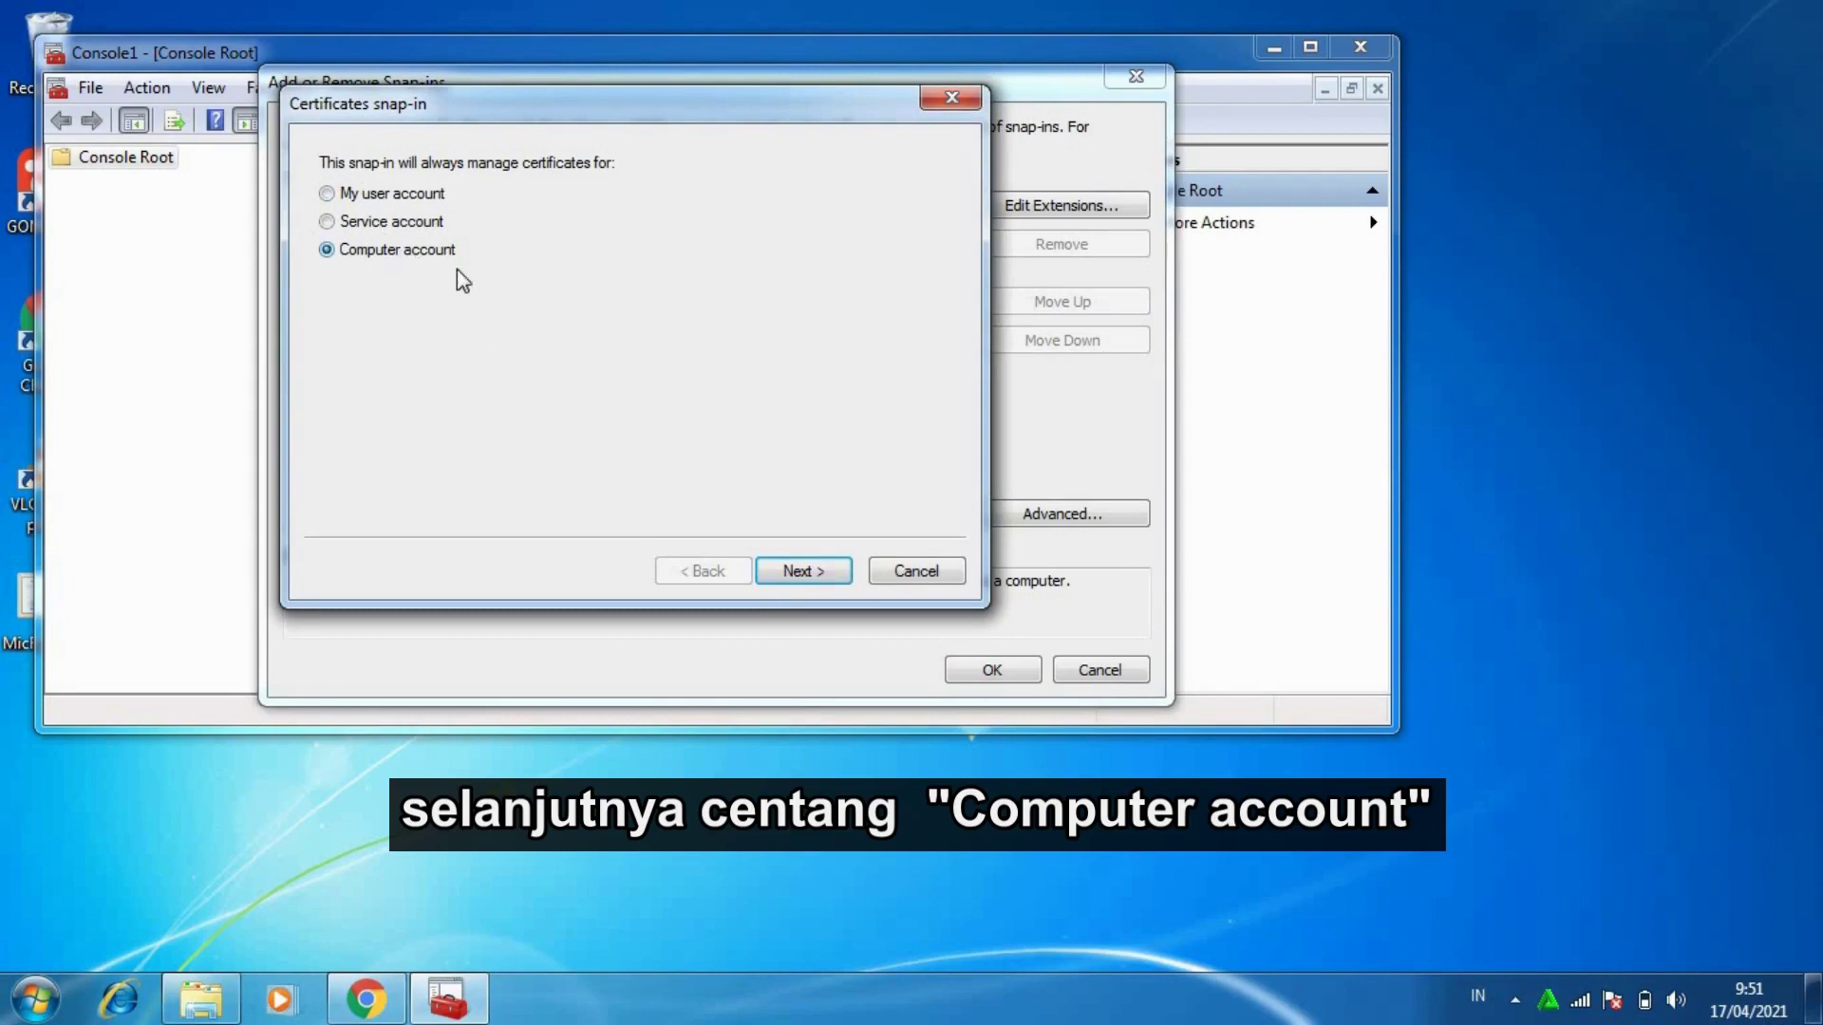
pyautogui.click(816, 572)
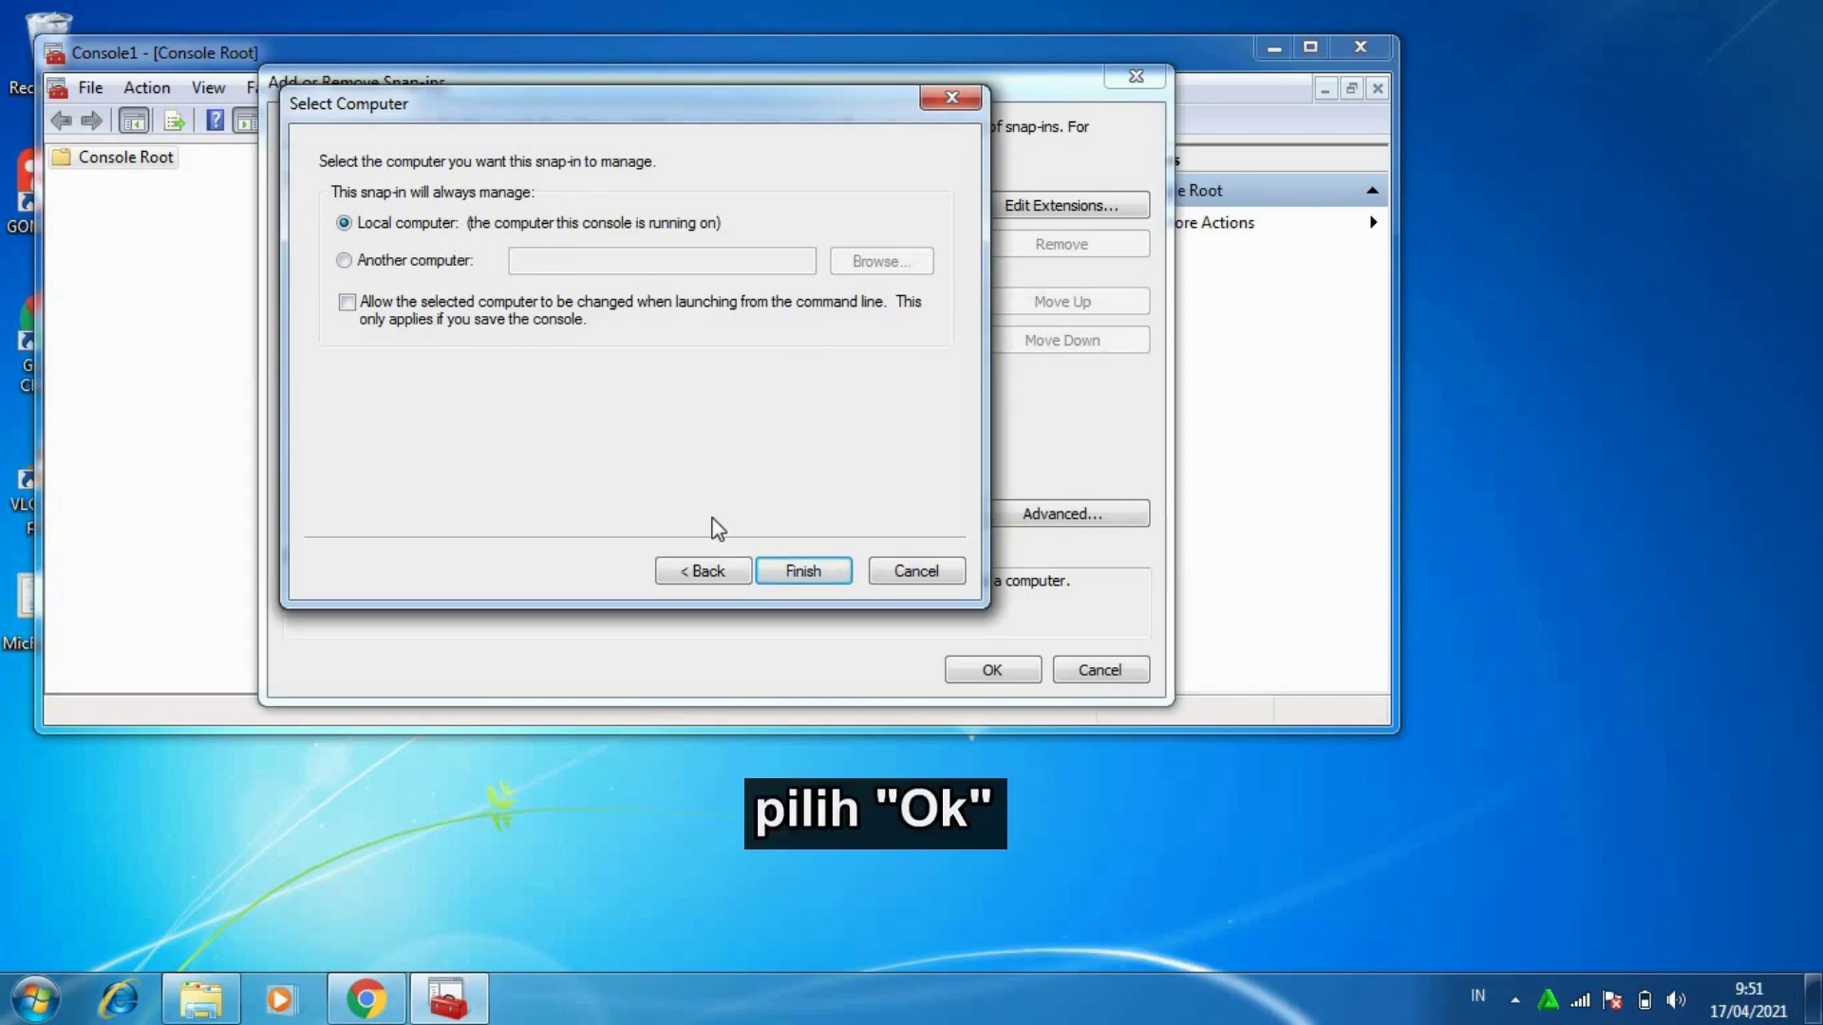
pyautogui.click(787, 574)
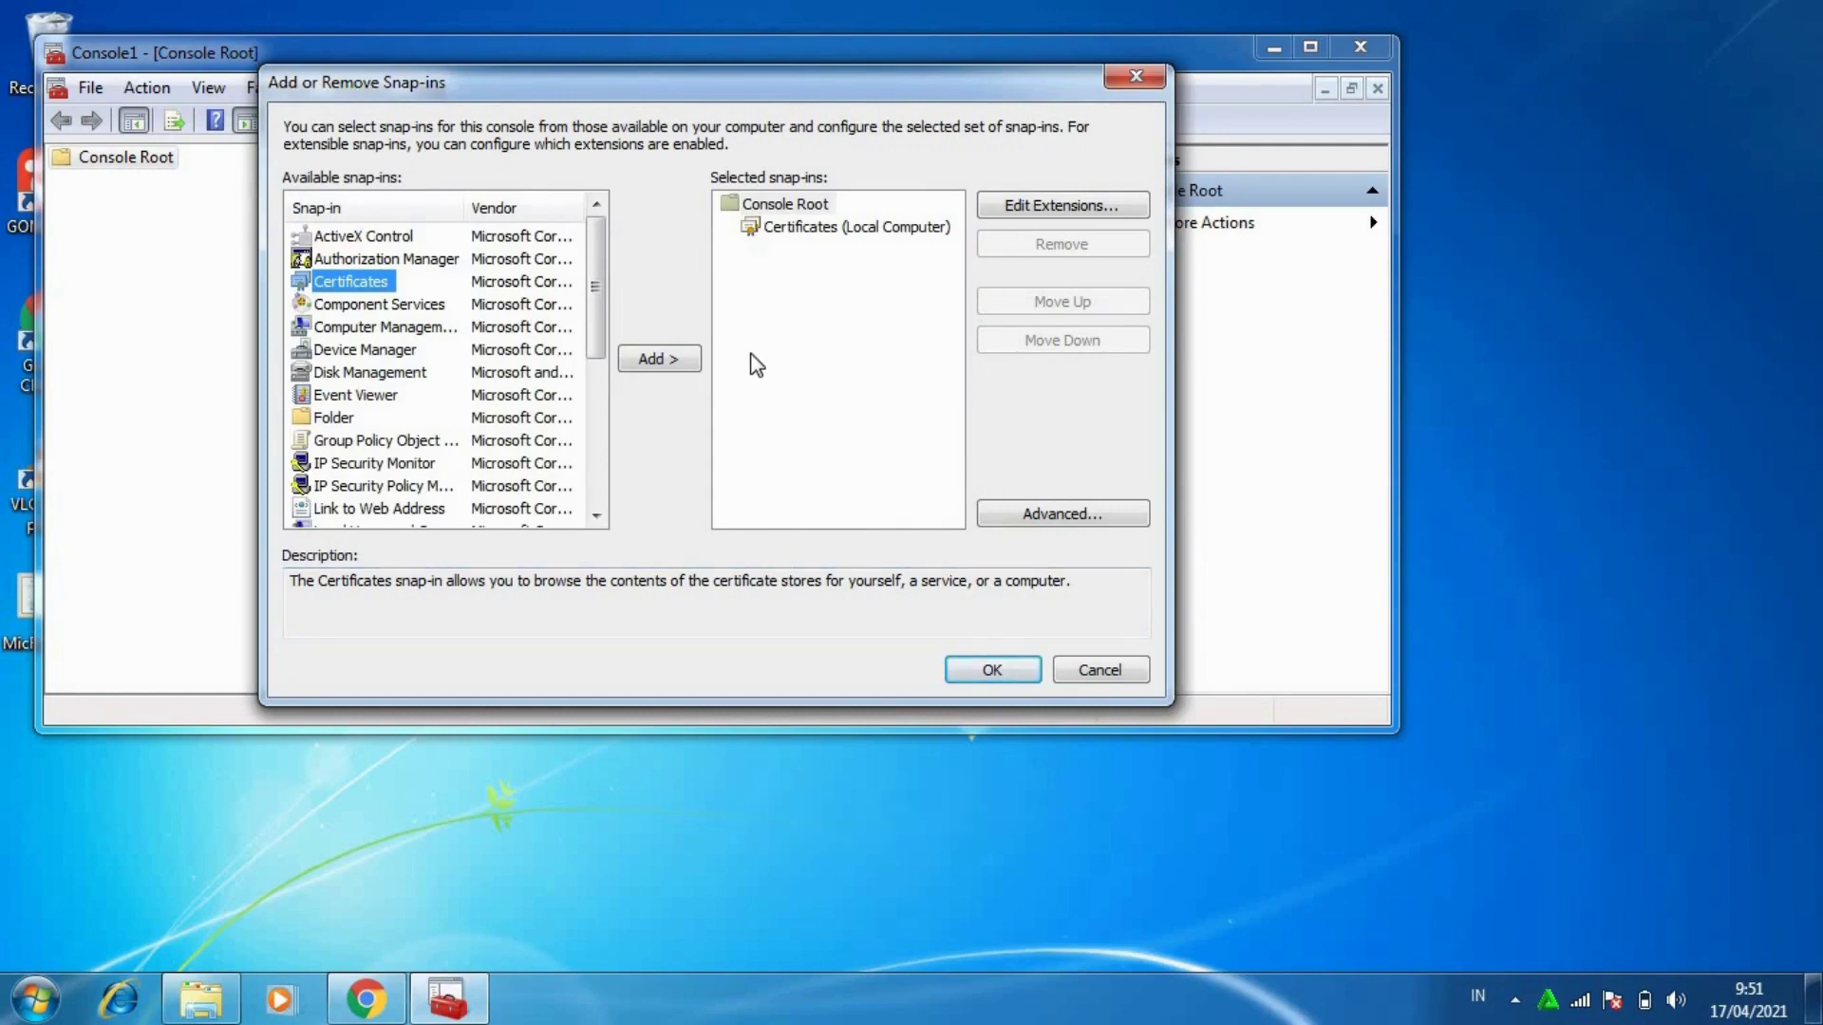
pyautogui.click(1010, 670)
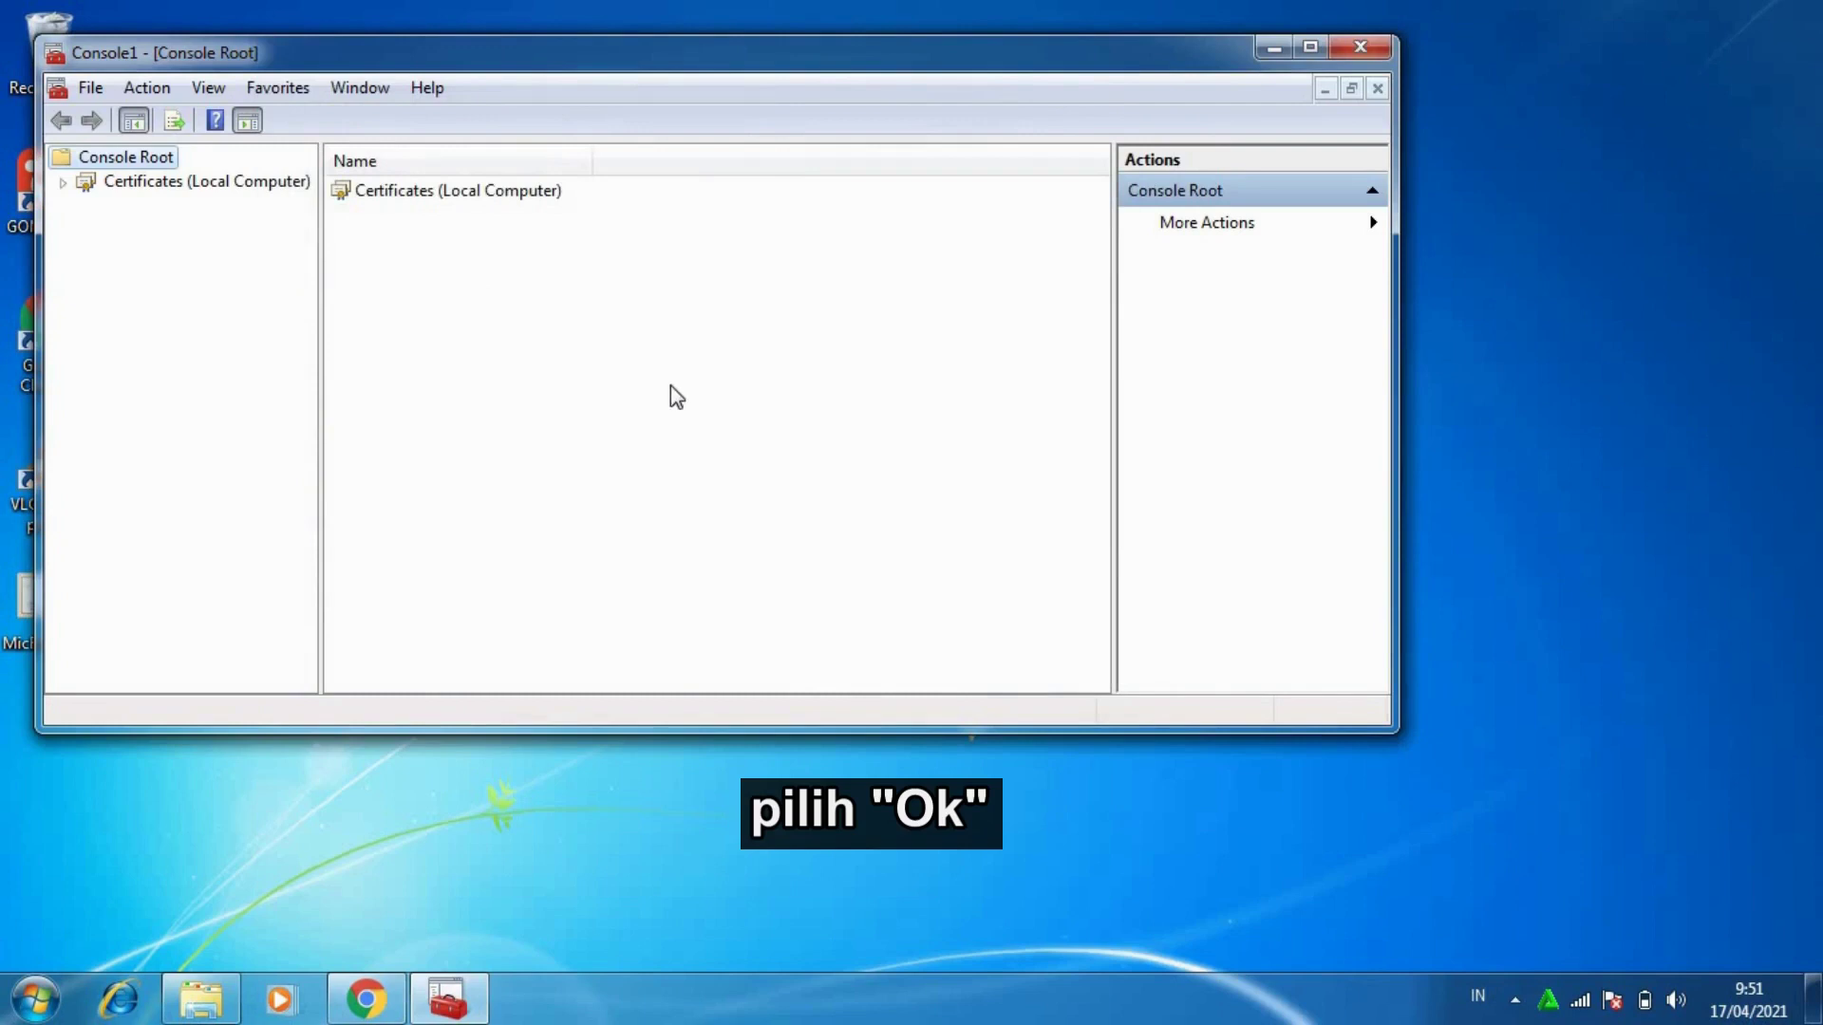
# Open the Trusted Root Certification Authorities store under Certificates (Local Computer)
pyautogui.click(305, 180)
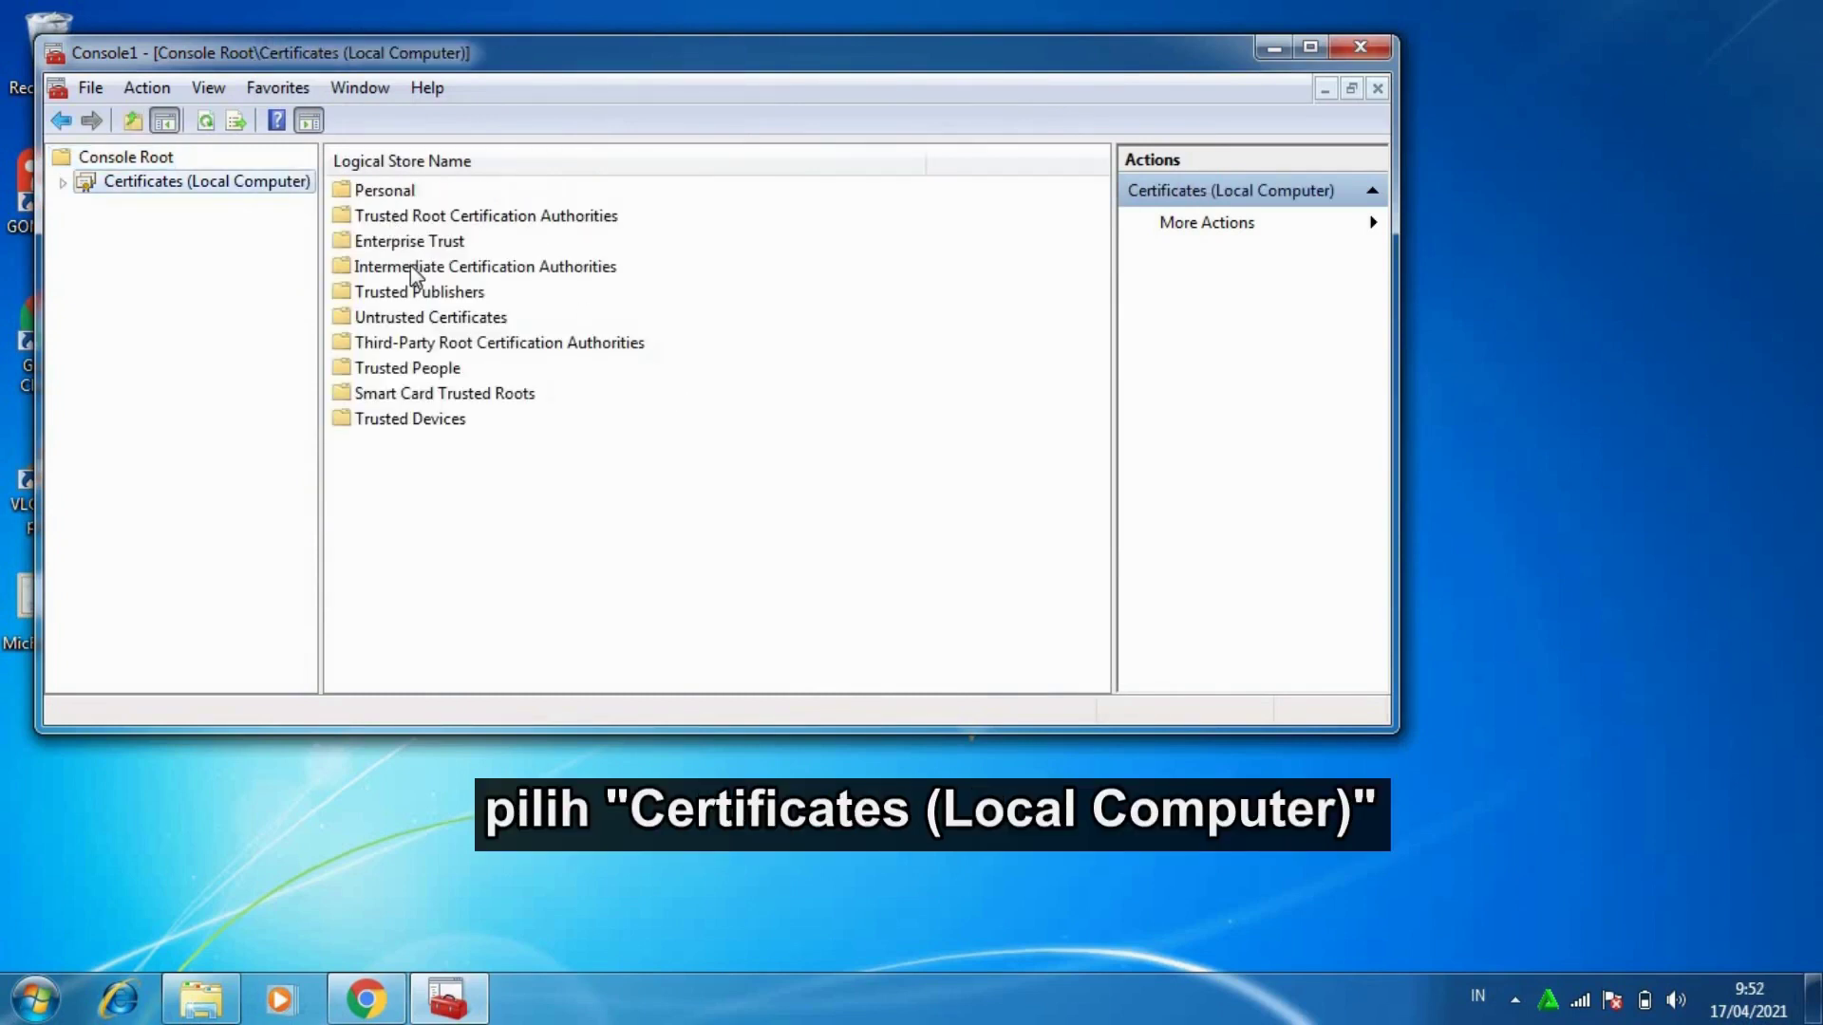
pyautogui.click(388, 216)
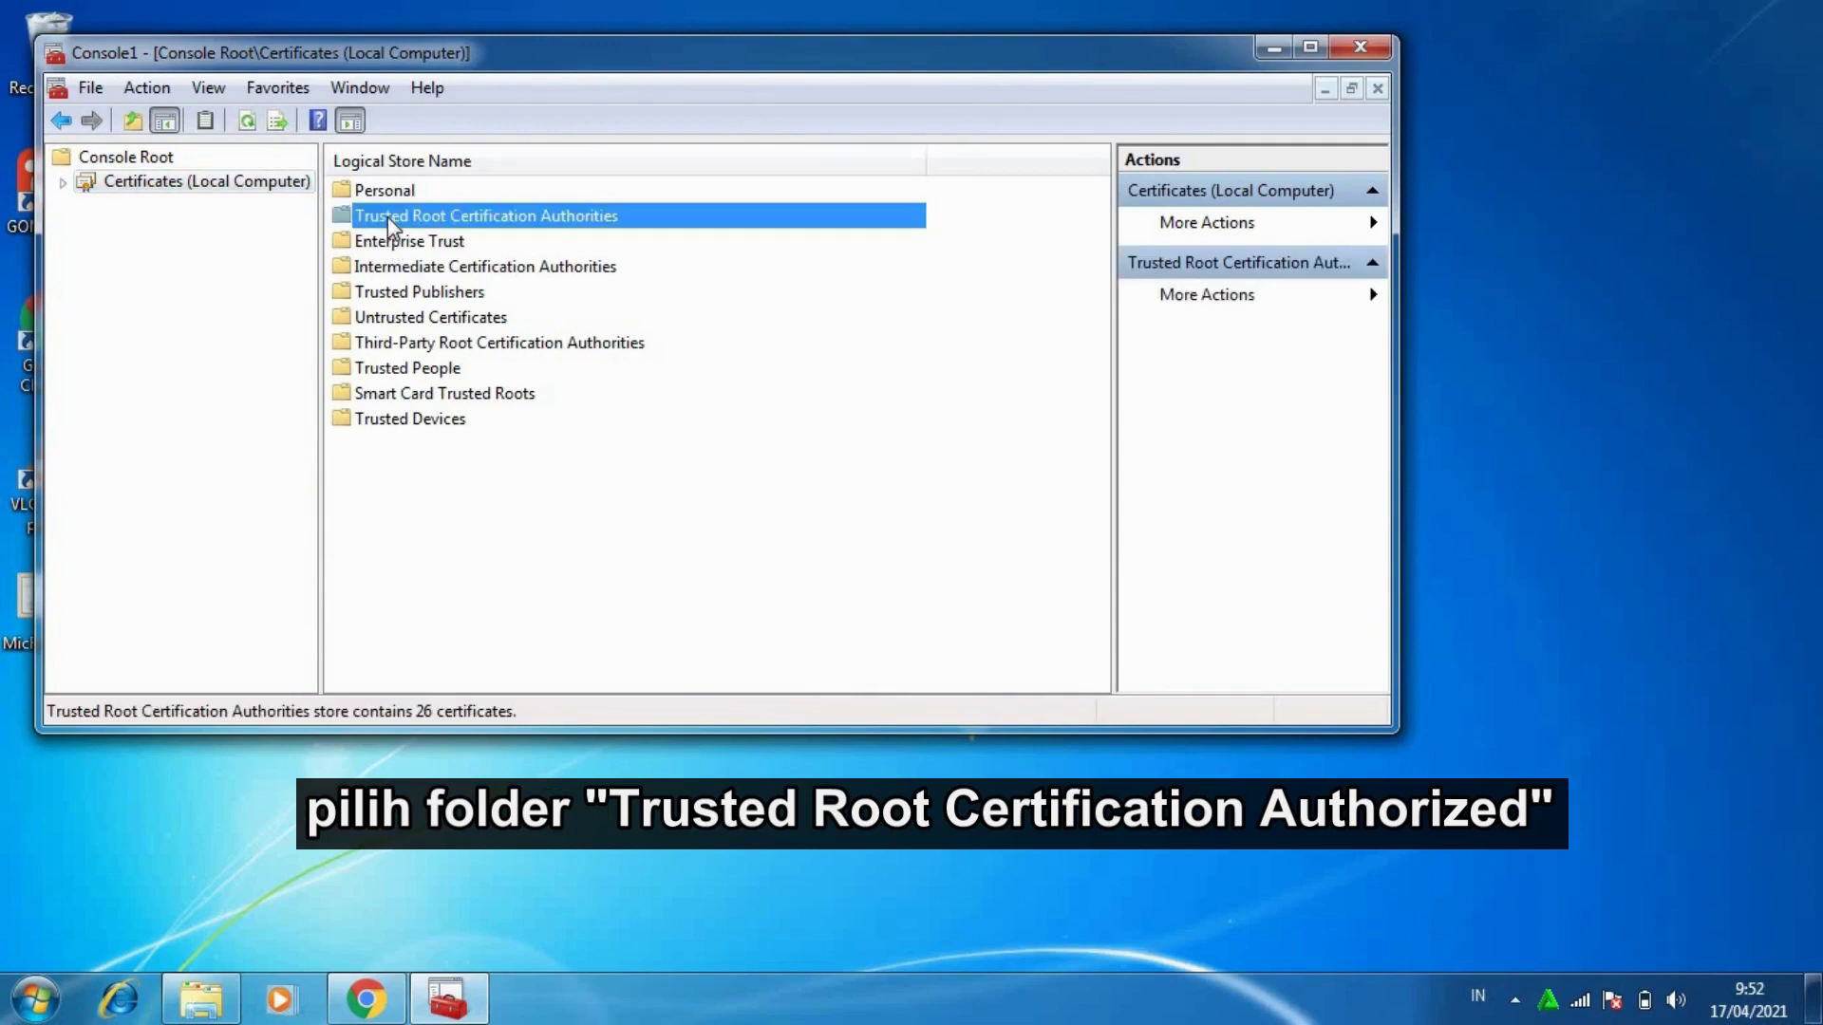
pyautogui.doubleClick(387, 216)
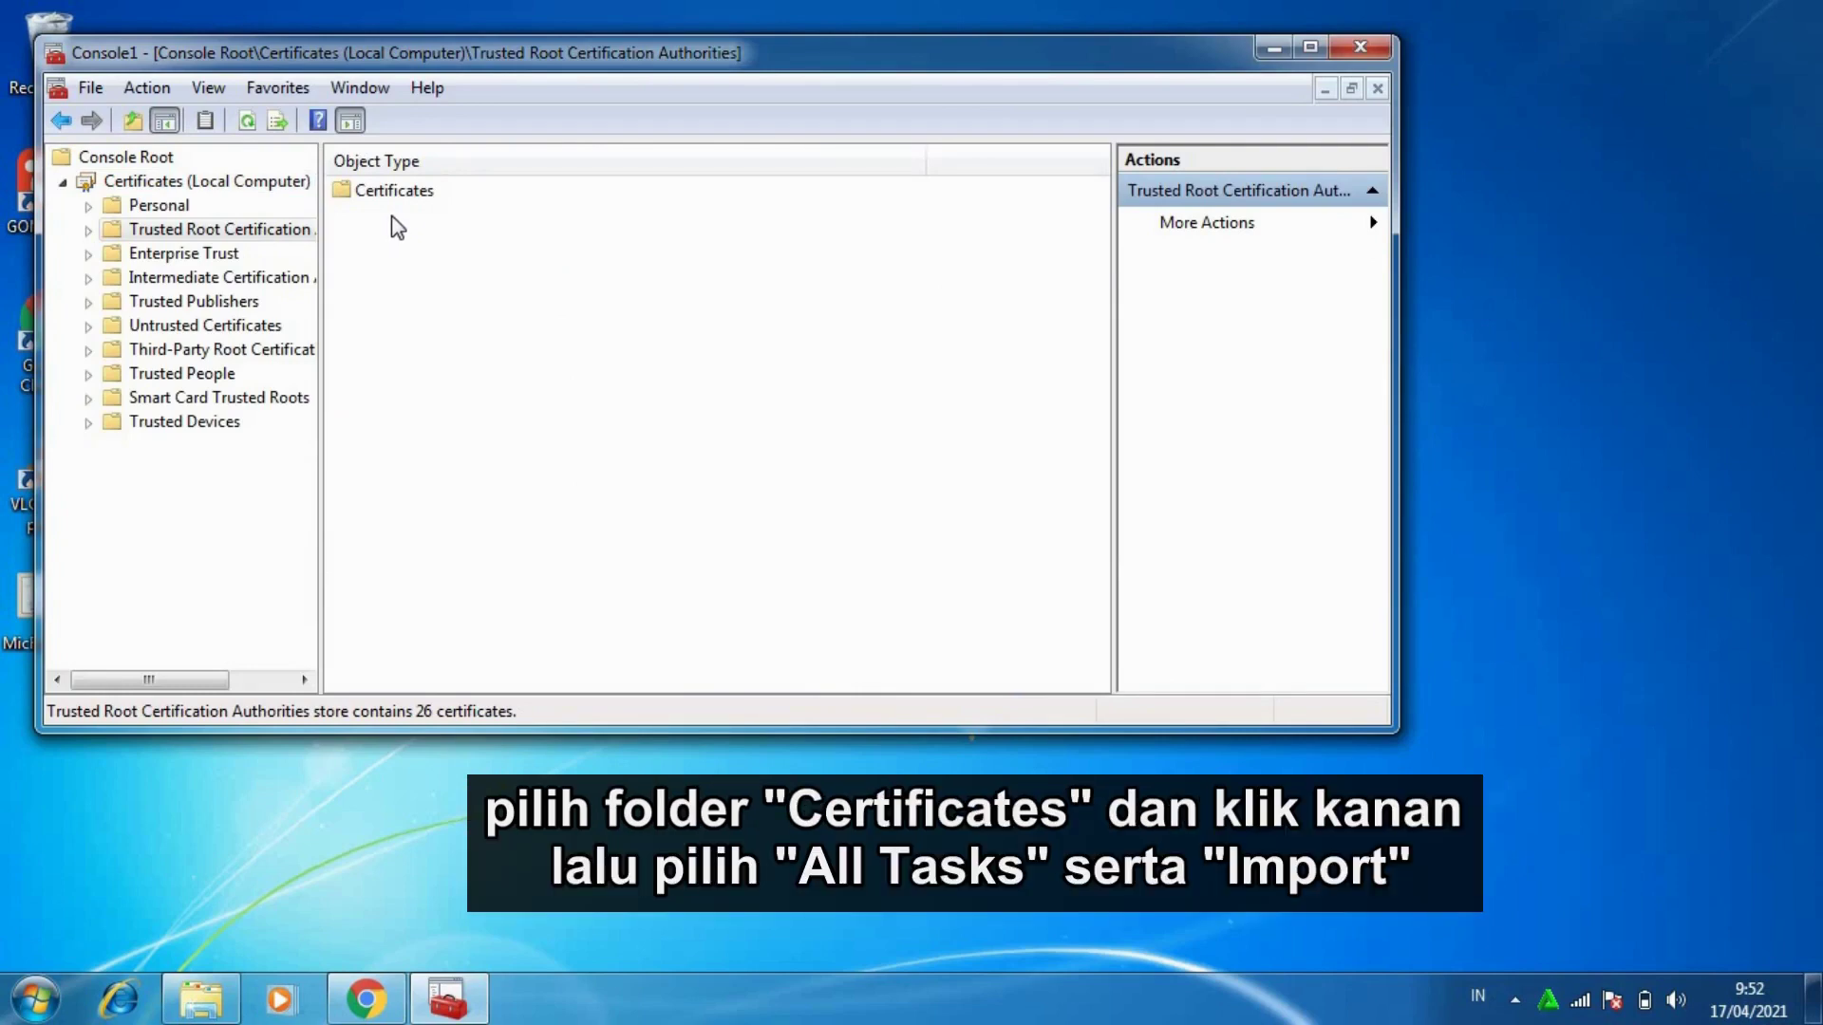
# Start a certificate import in the Certificates folder of Trusted Root Certification Authorities and proceed to the file selection
pyautogui.click(384, 192)
pyautogui.doubleClick(384, 191)
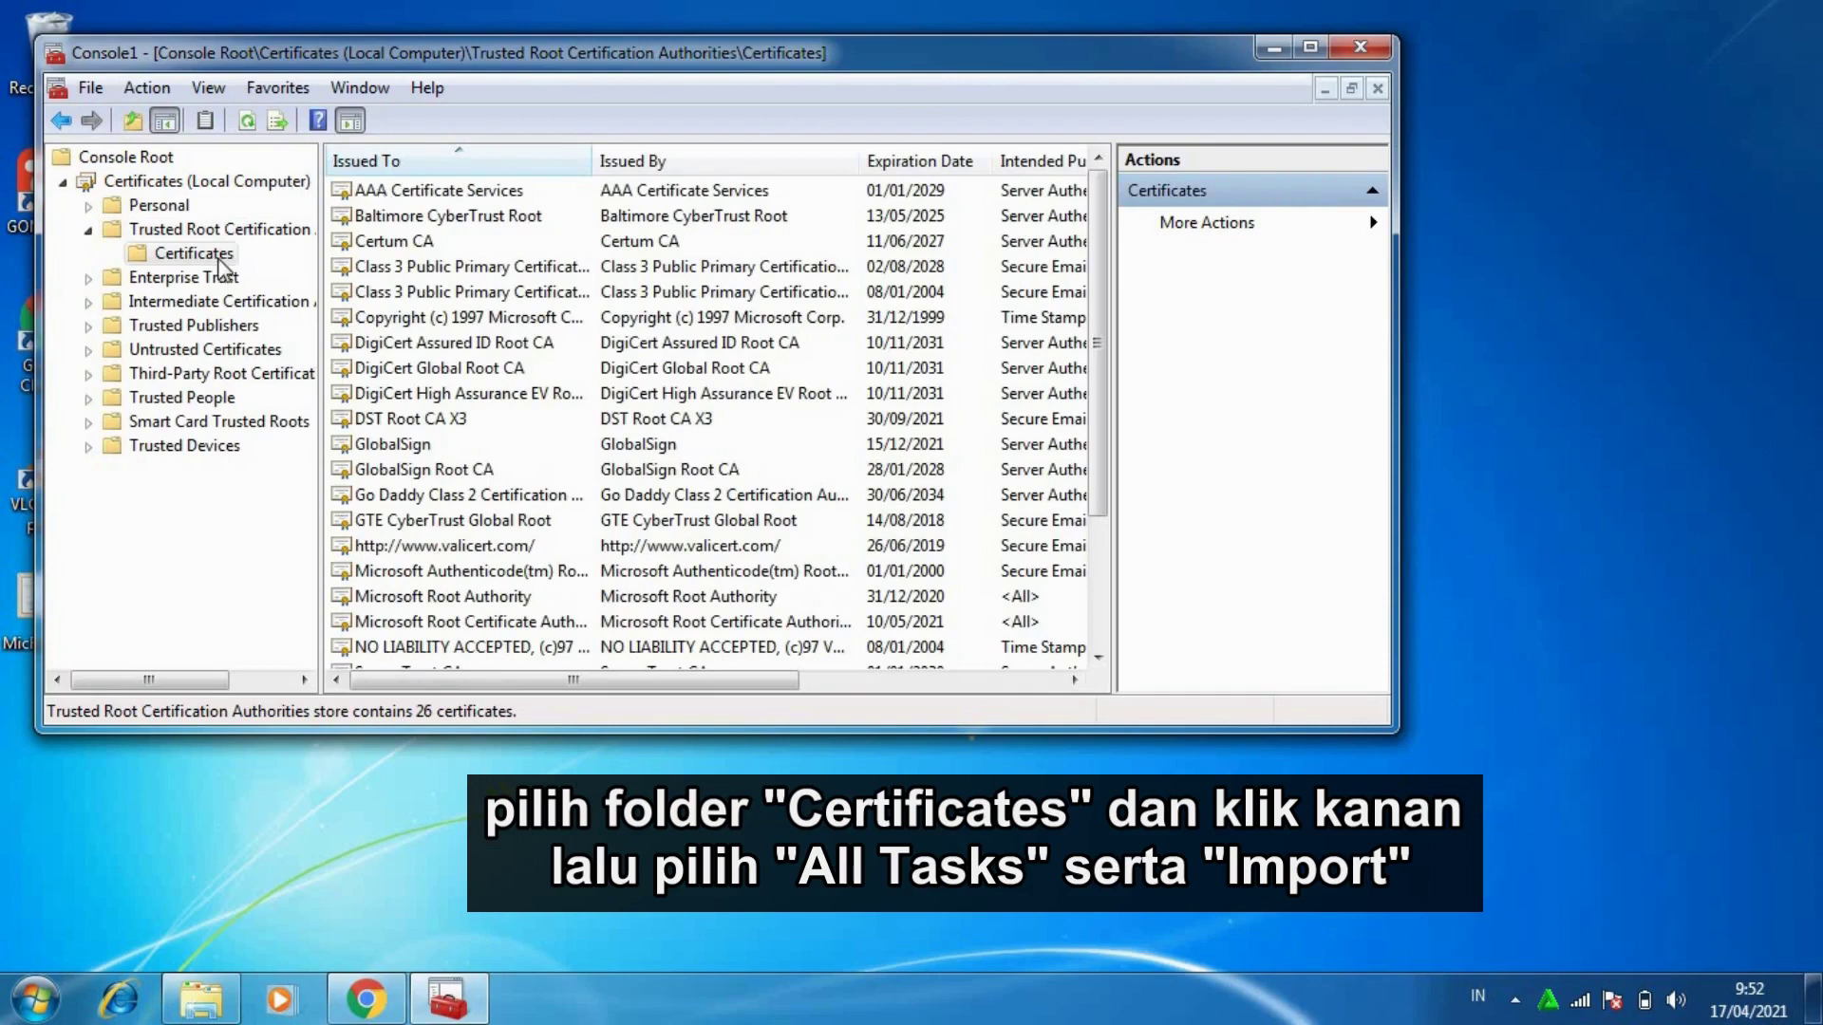
pyautogui.rightClick(155, 263)
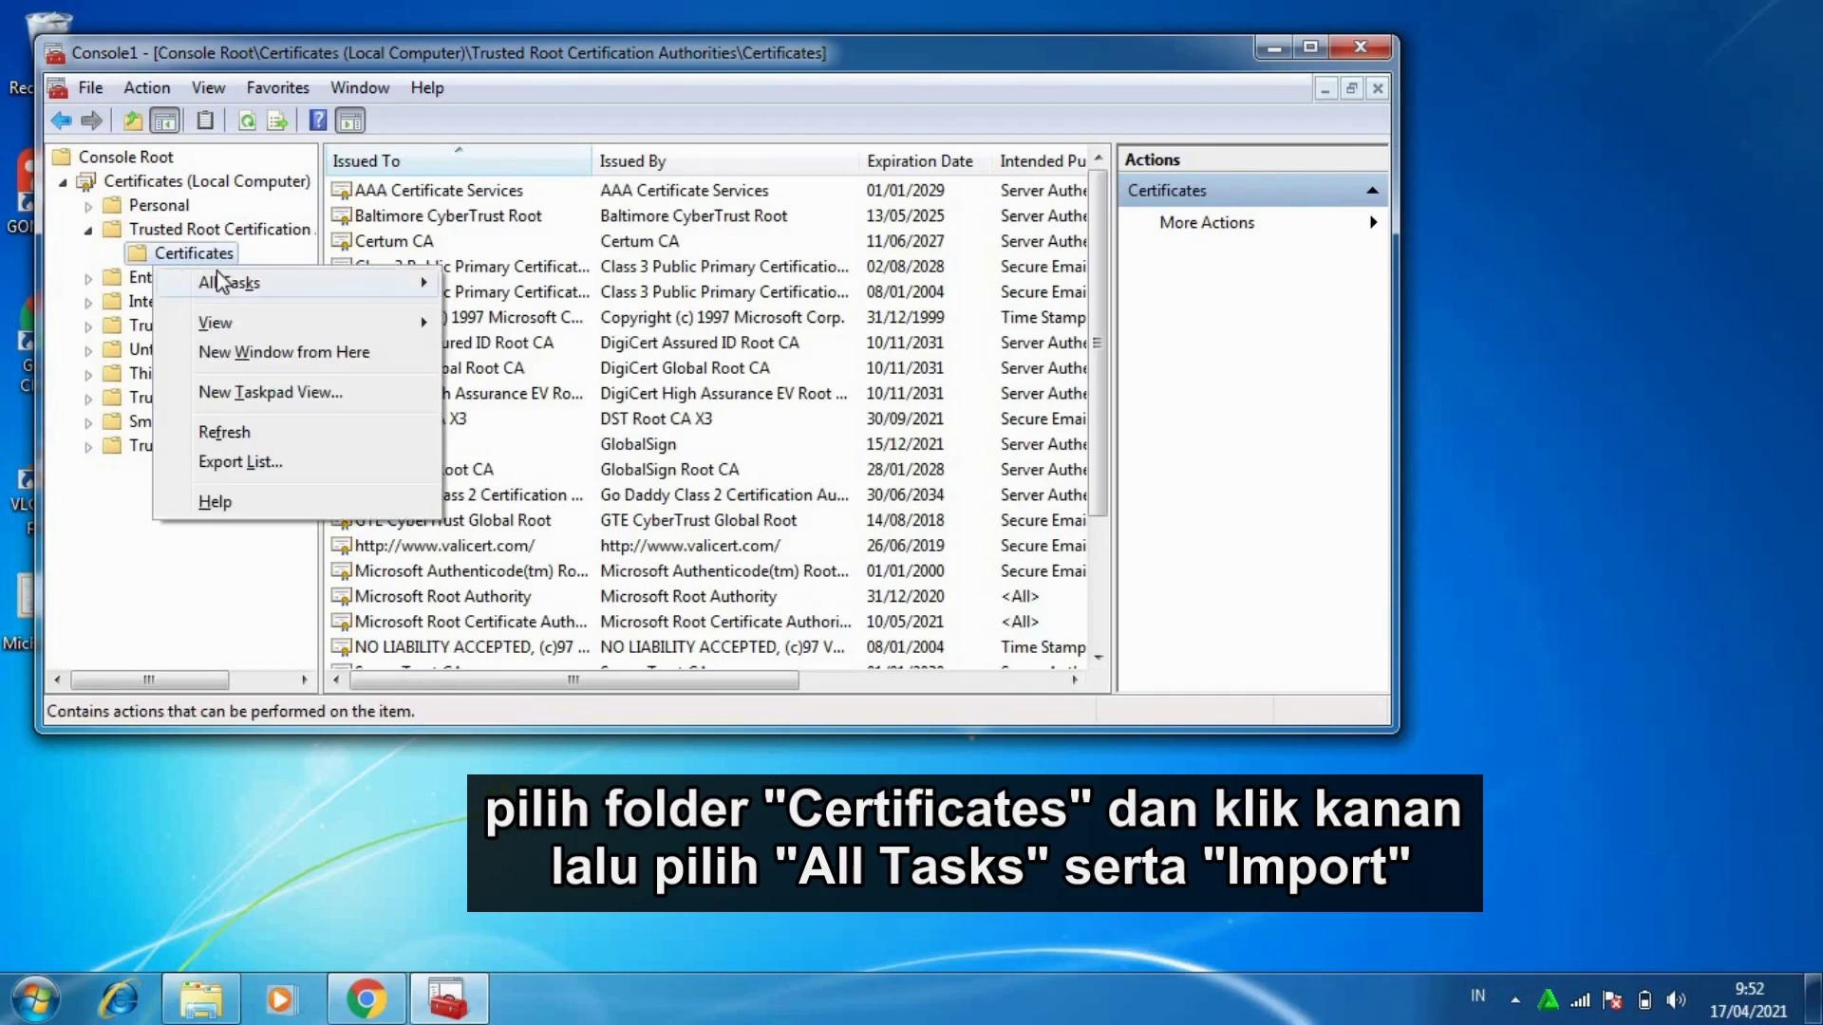
pyautogui.moveTo(273, 281)
pyautogui.click(497, 283)
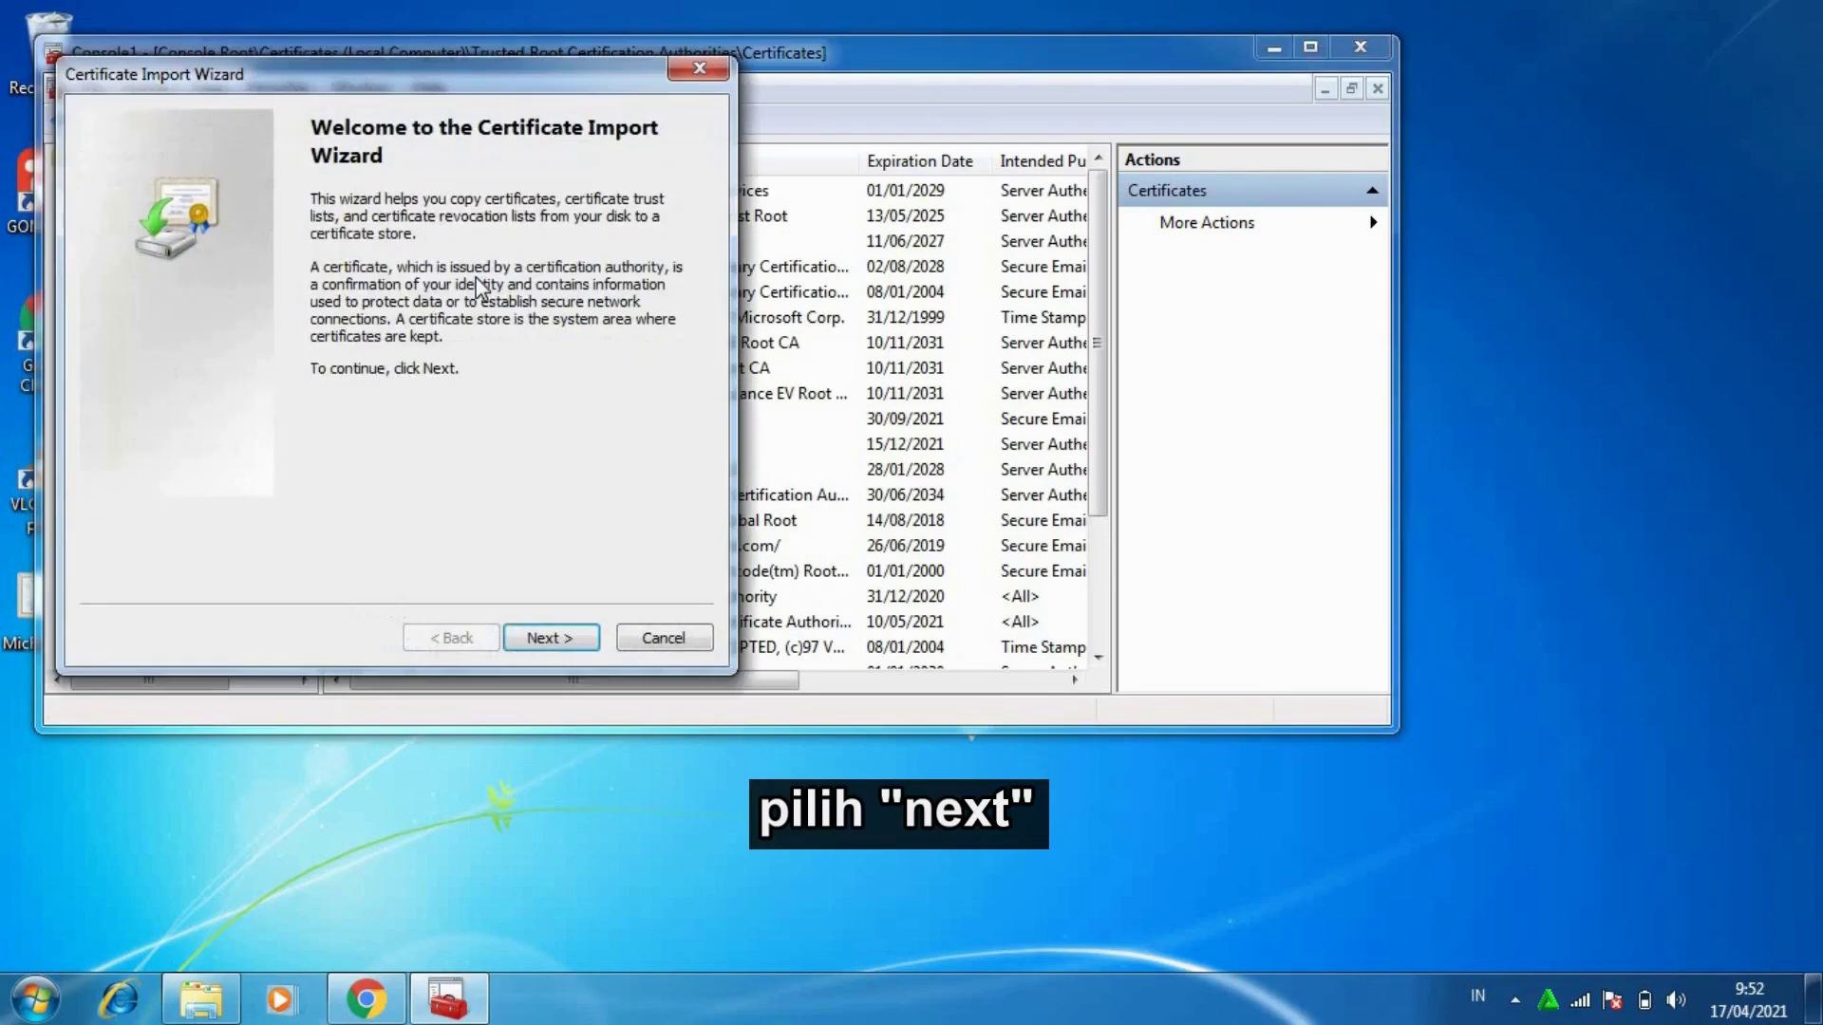
pyautogui.click(550, 639)
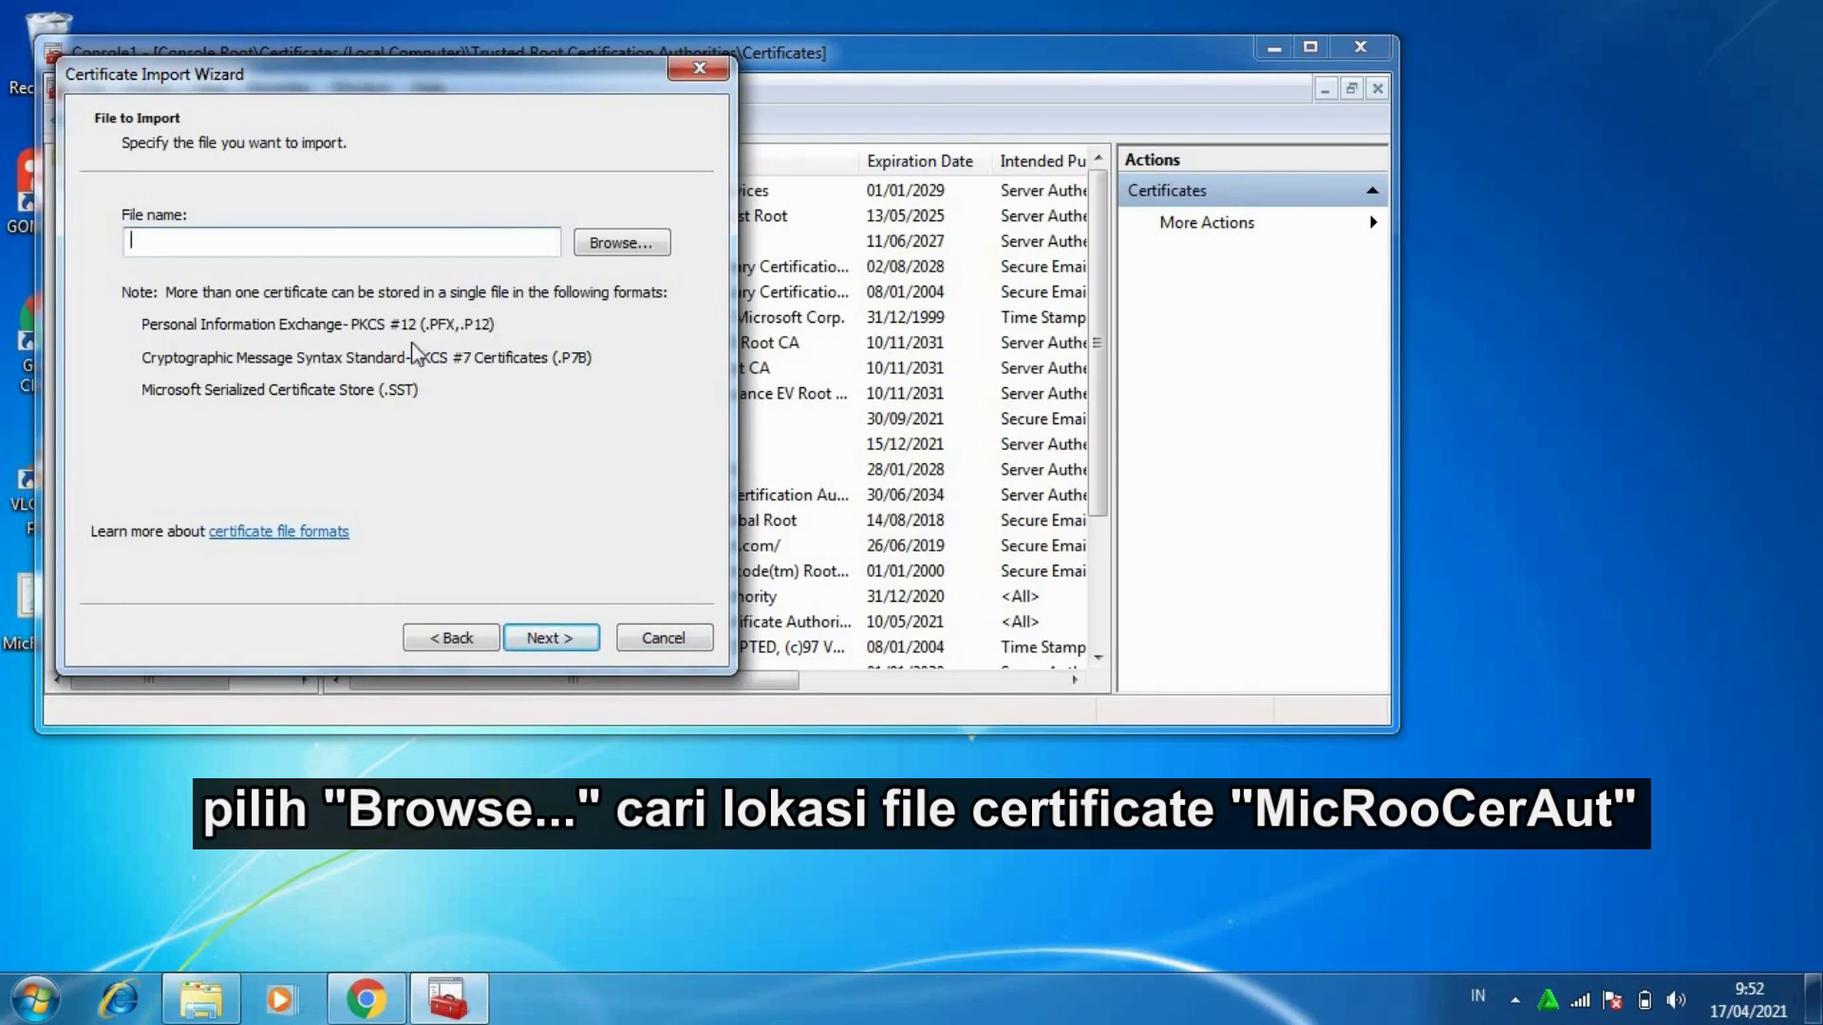
# Choose the certificate file MicRooCerAut2011_2011_03_22 from the Desktop as the file to import
pyautogui.click(630, 244)
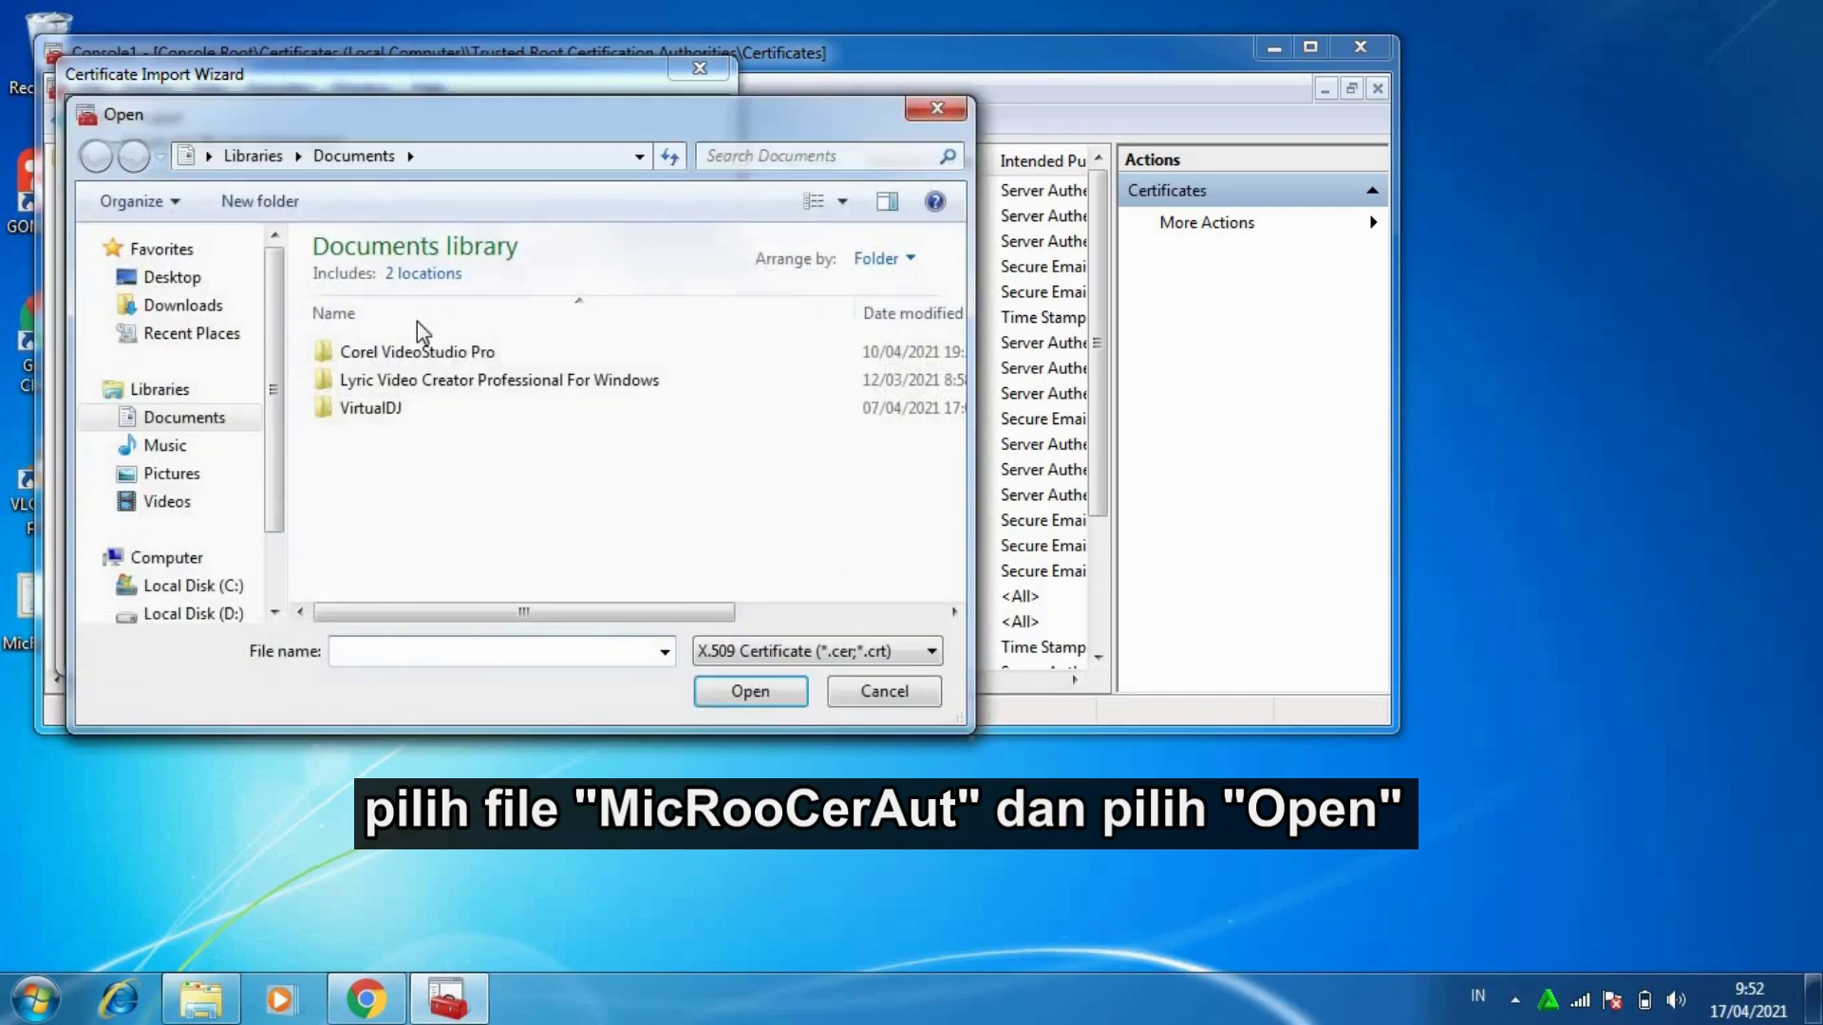
pyautogui.click(200, 284)
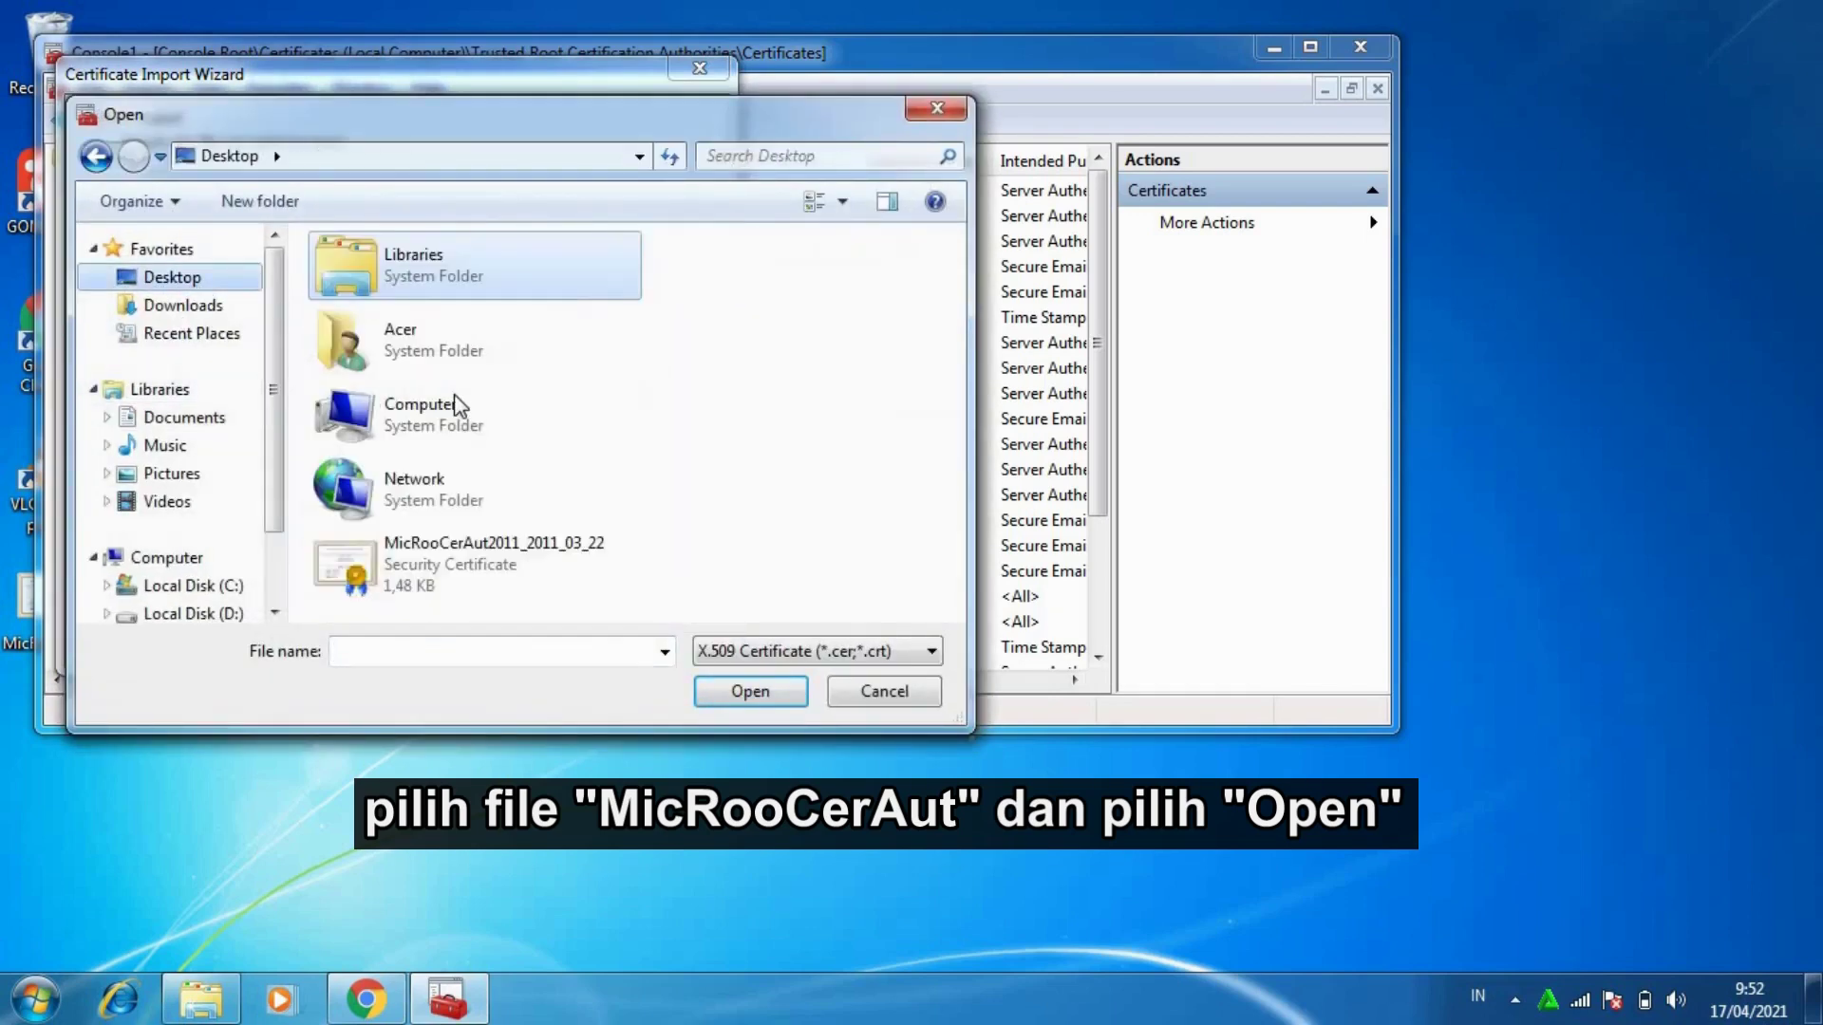
pyautogui.click(441, 532)
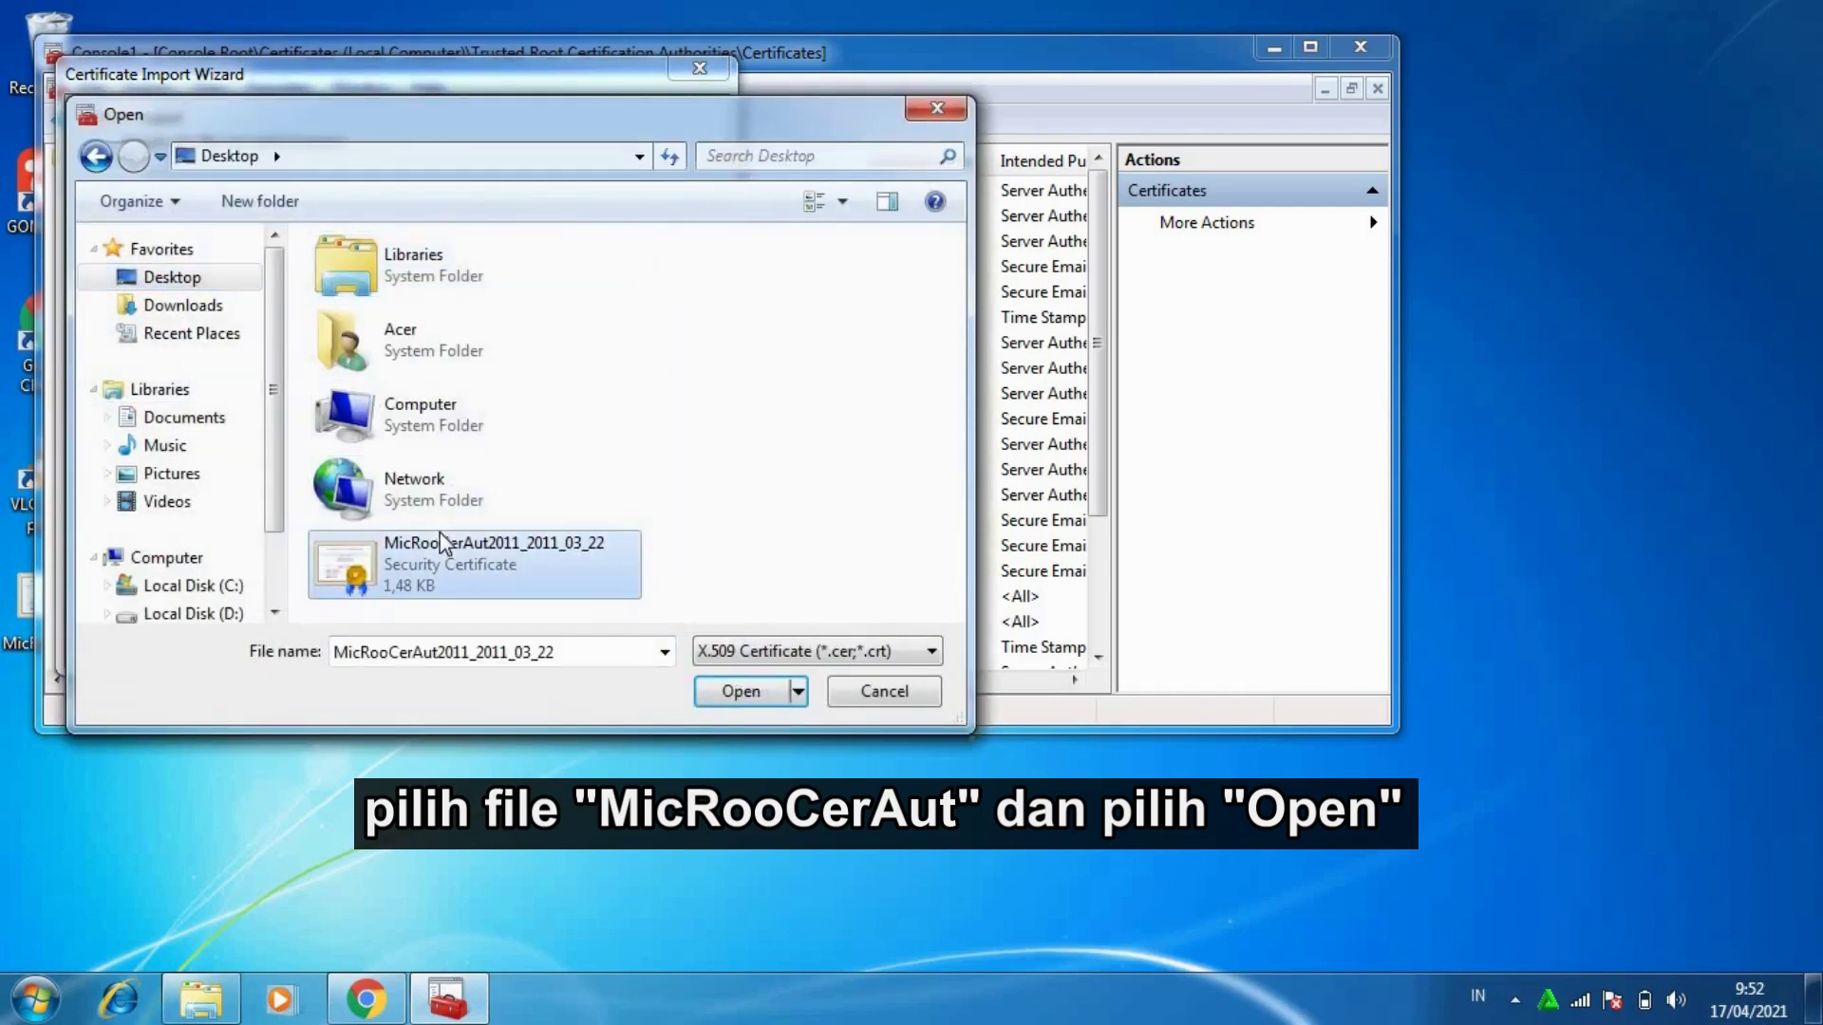
pyautogui.click(754, 704)
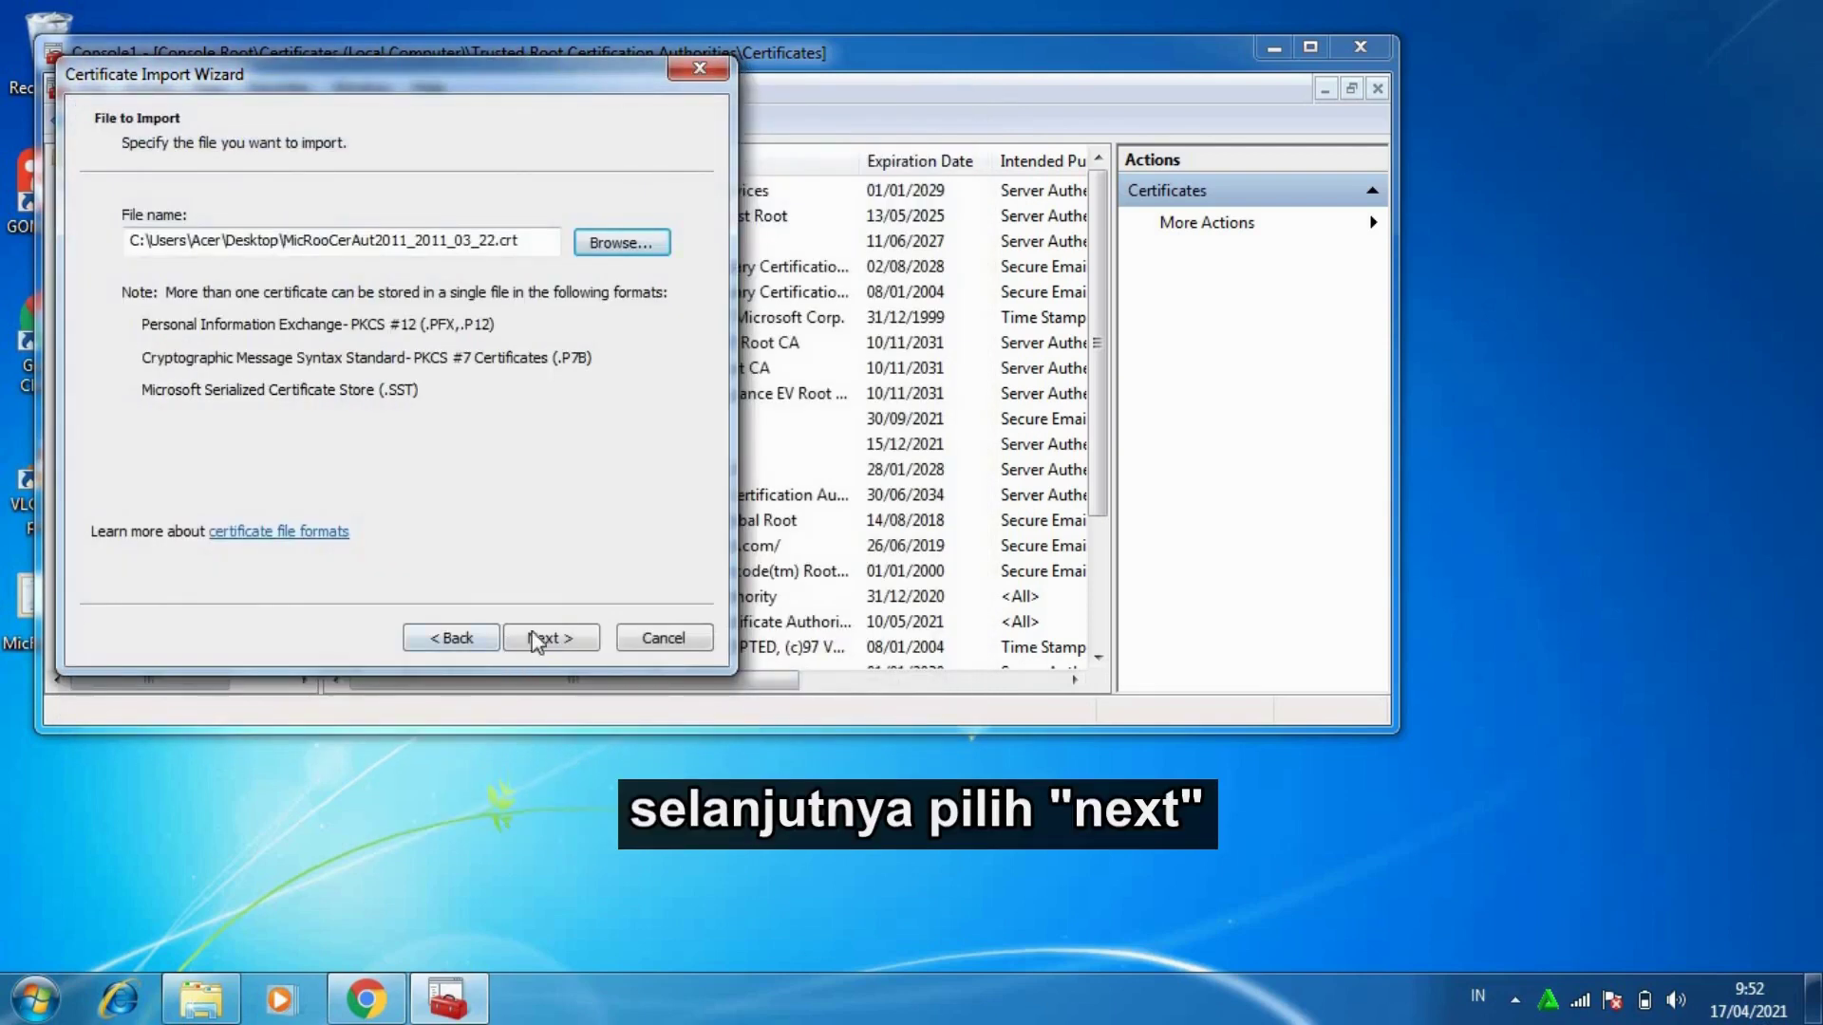
# Place the certificate in the Trusted Root Certification Authorities store and finish the import
pyautogui.click(546, 641)
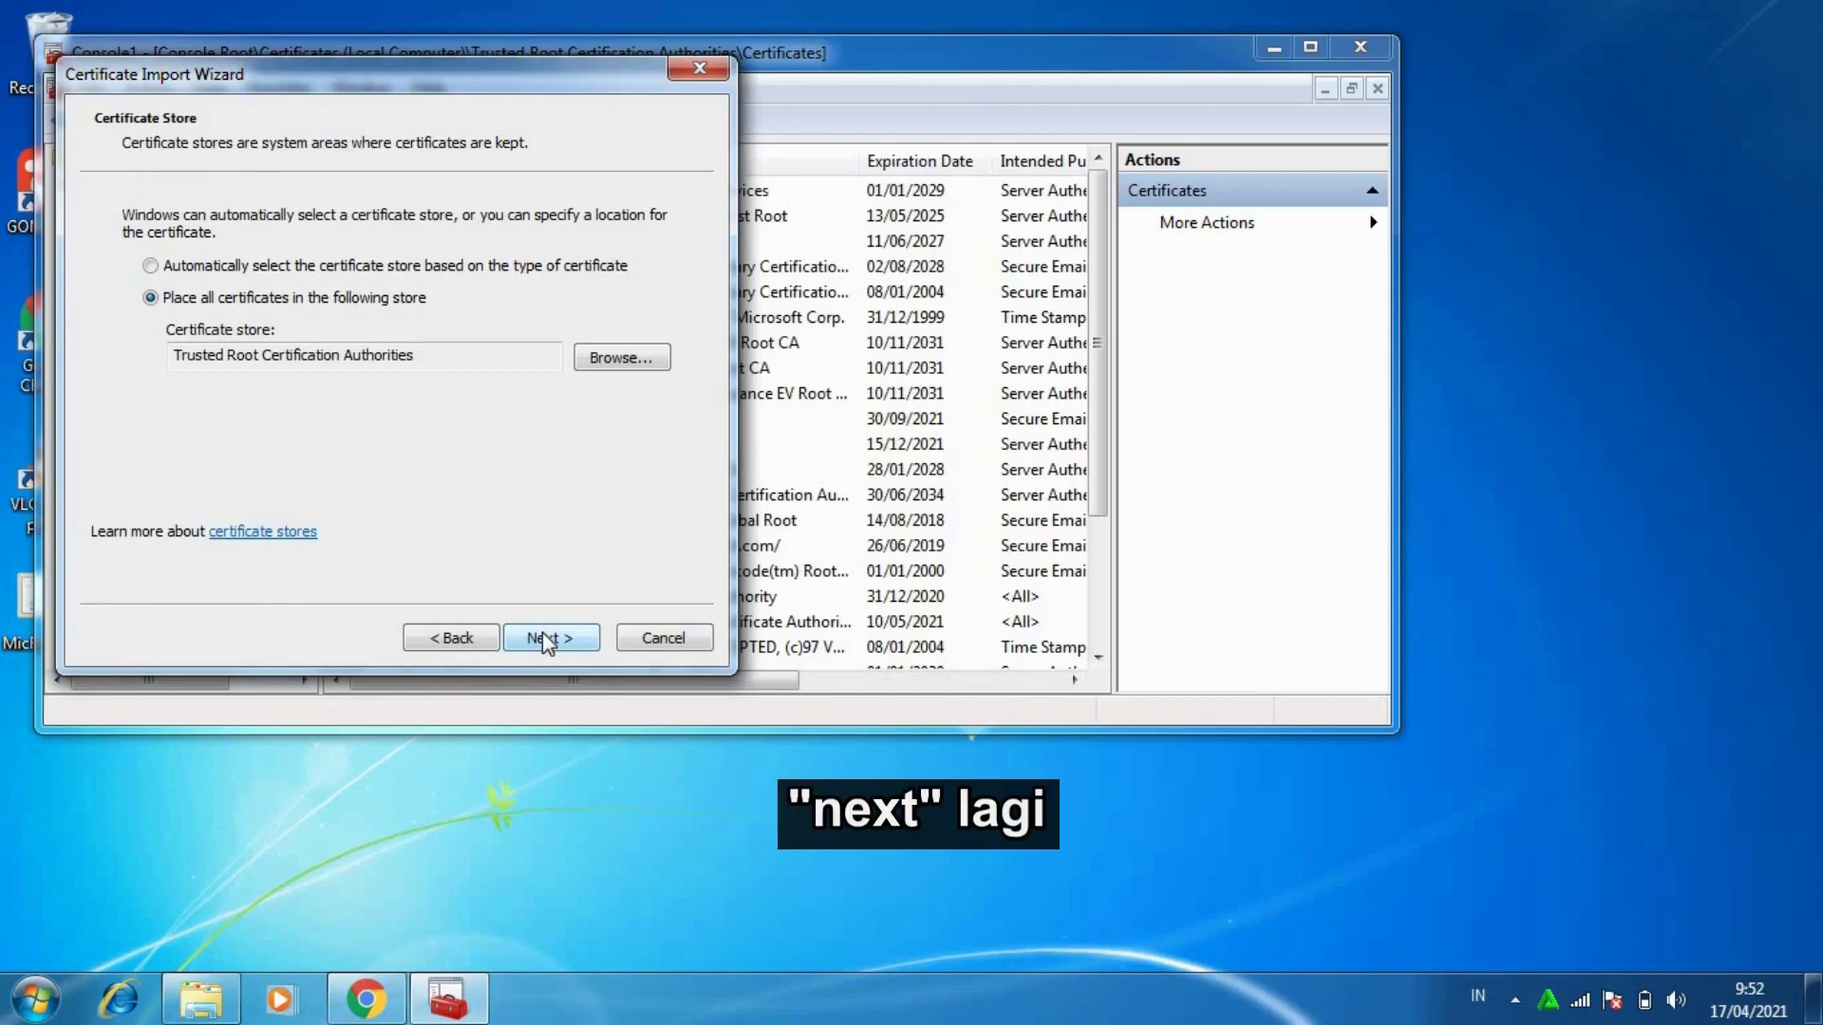
pyautogui.click(546, 641)
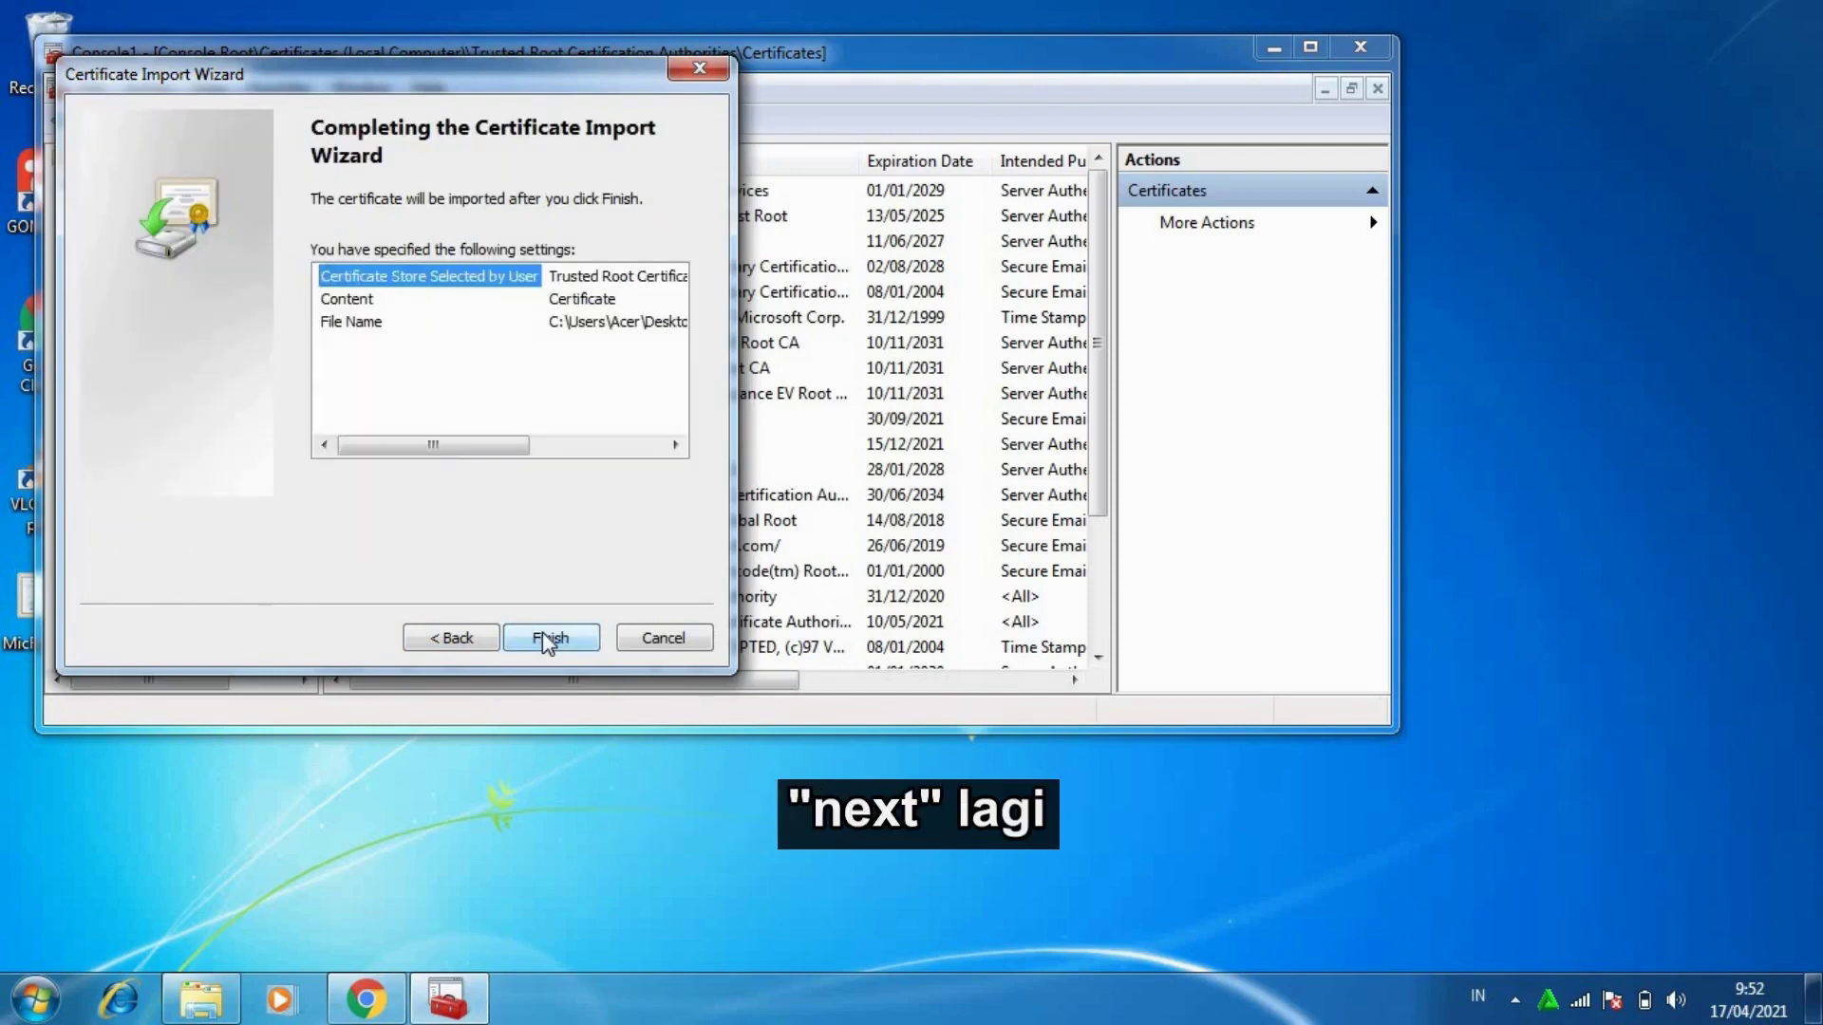
pyautogui.click(545, 641)
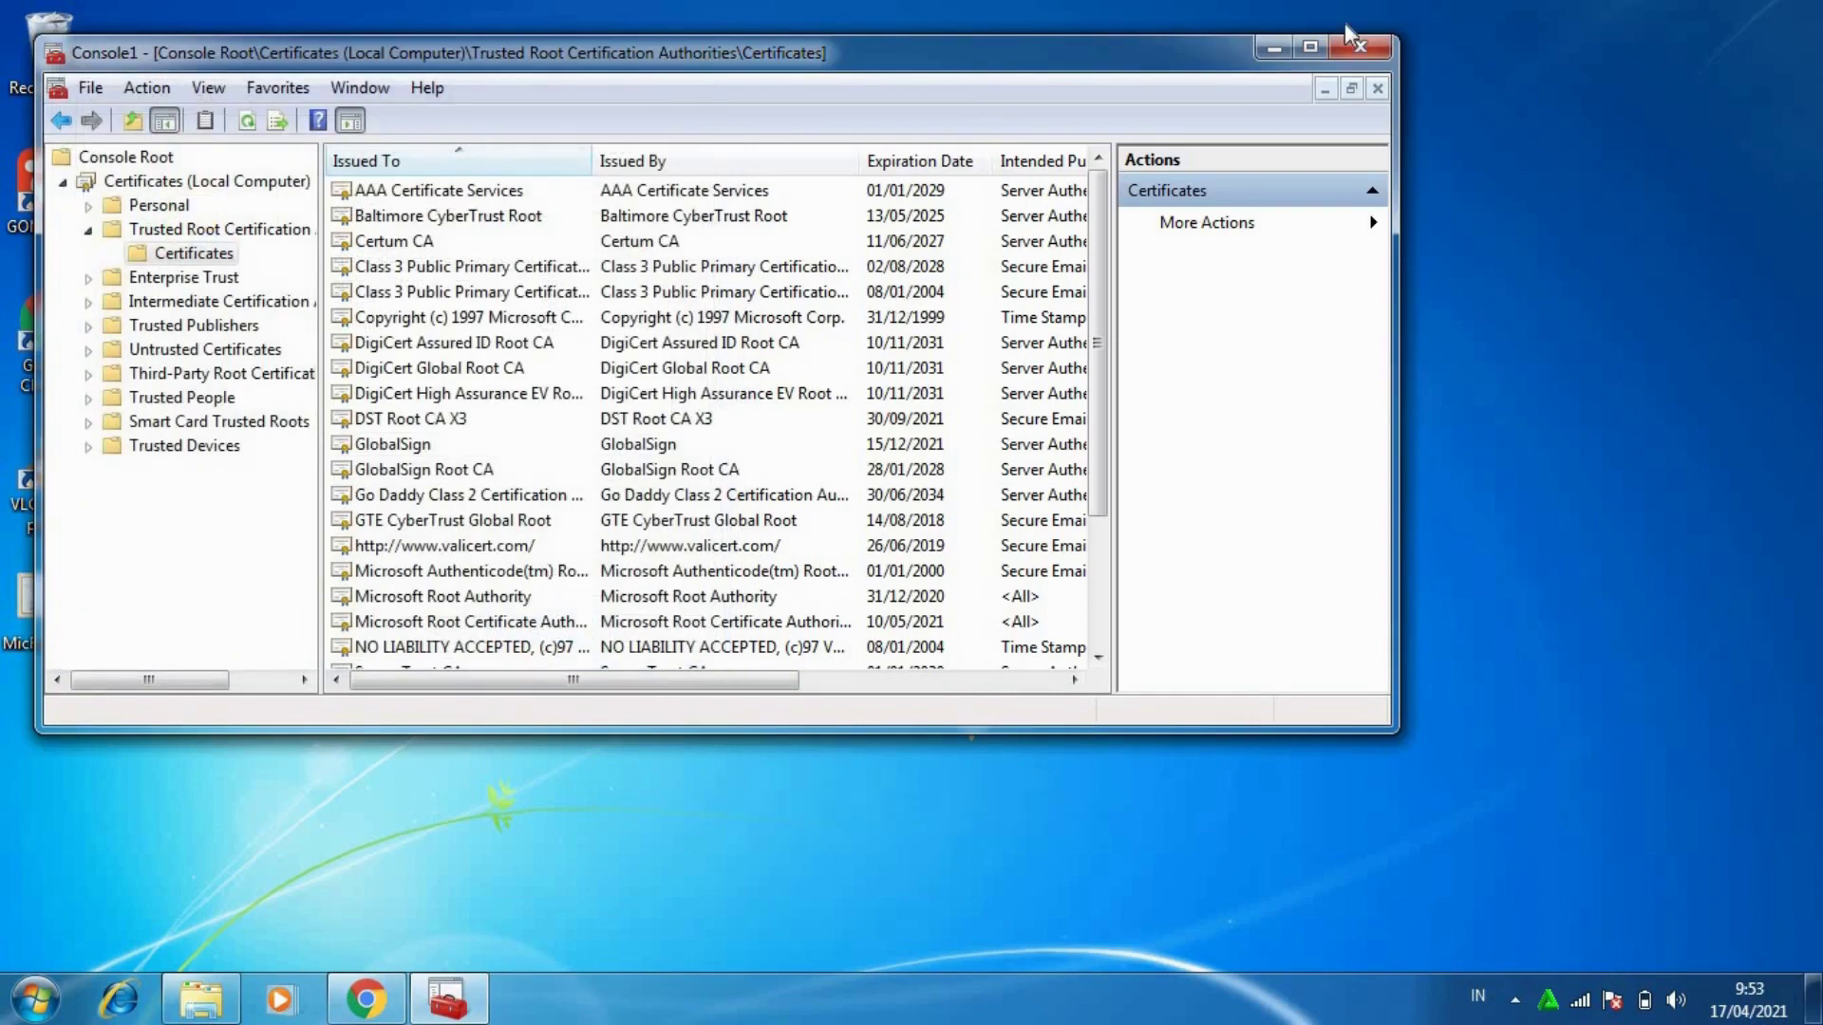
# Minimize the console, run the NDP472 installer from the desktop, accept the license terms and start the installation
pyautogui.moveTo(1044, 53); pyautogui.dragTo(1238, 180)
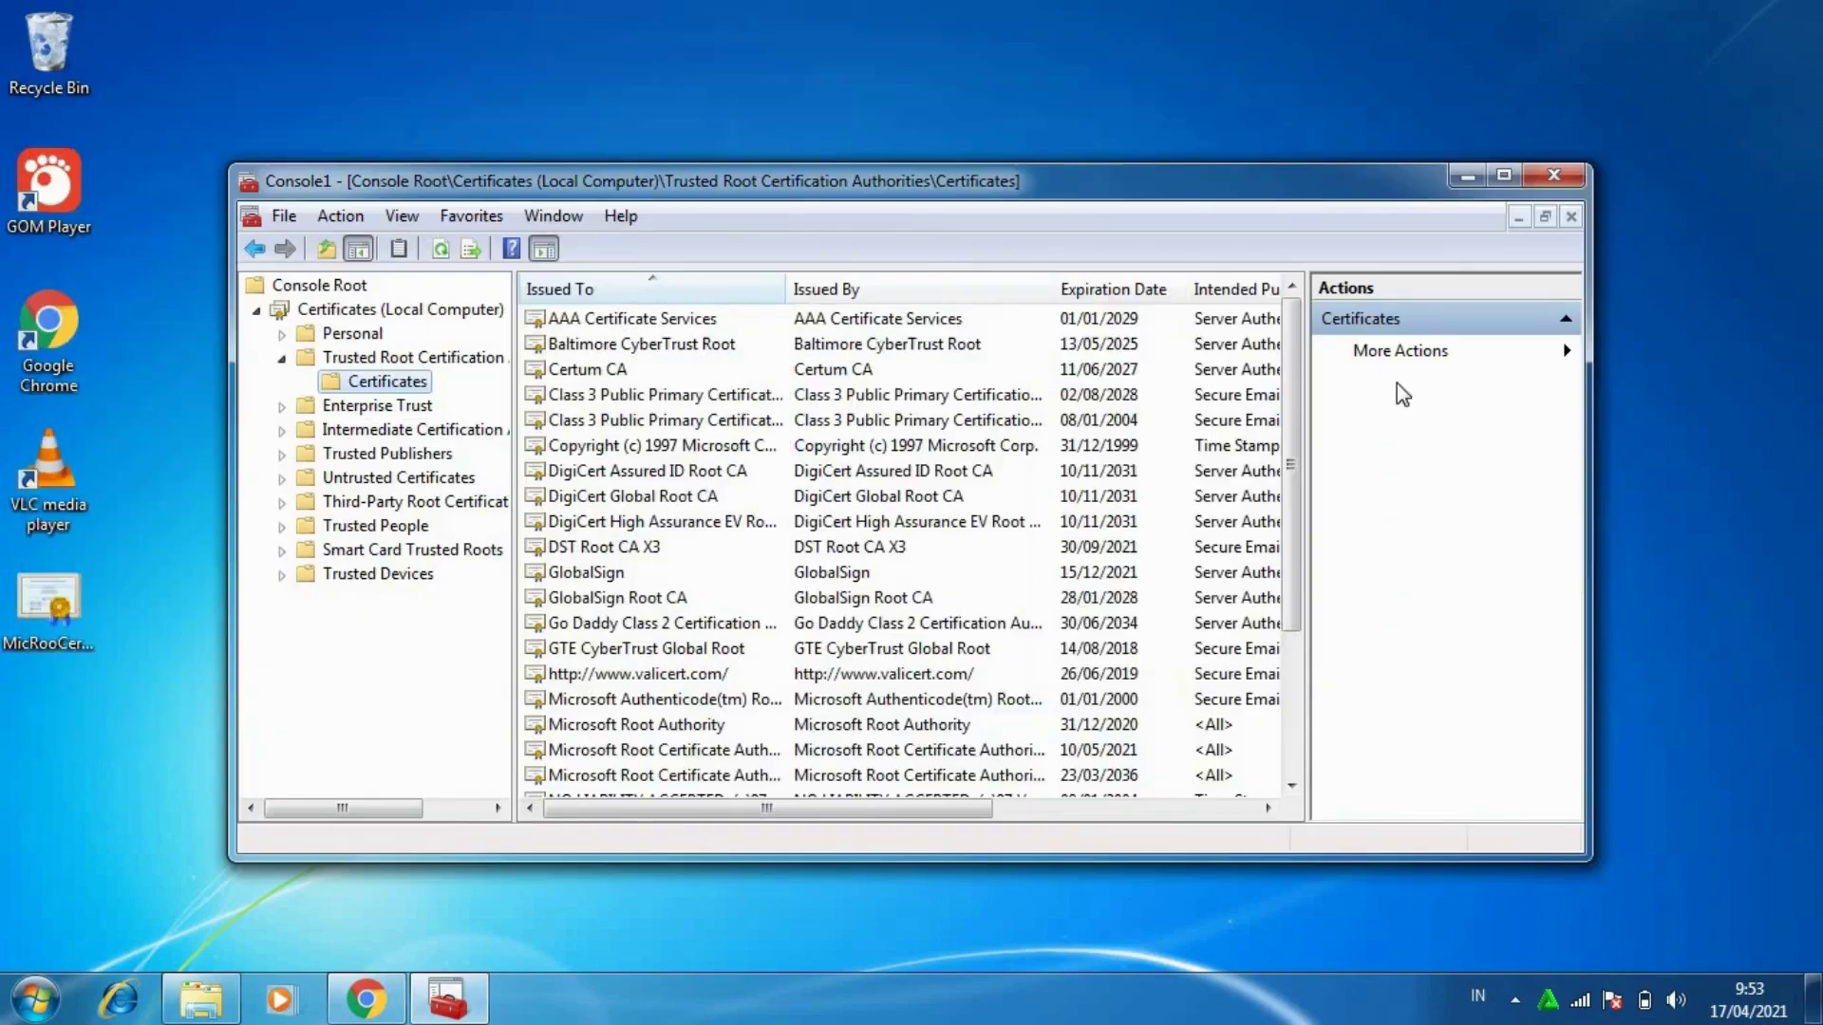
pyautogui.click(1468, 177)
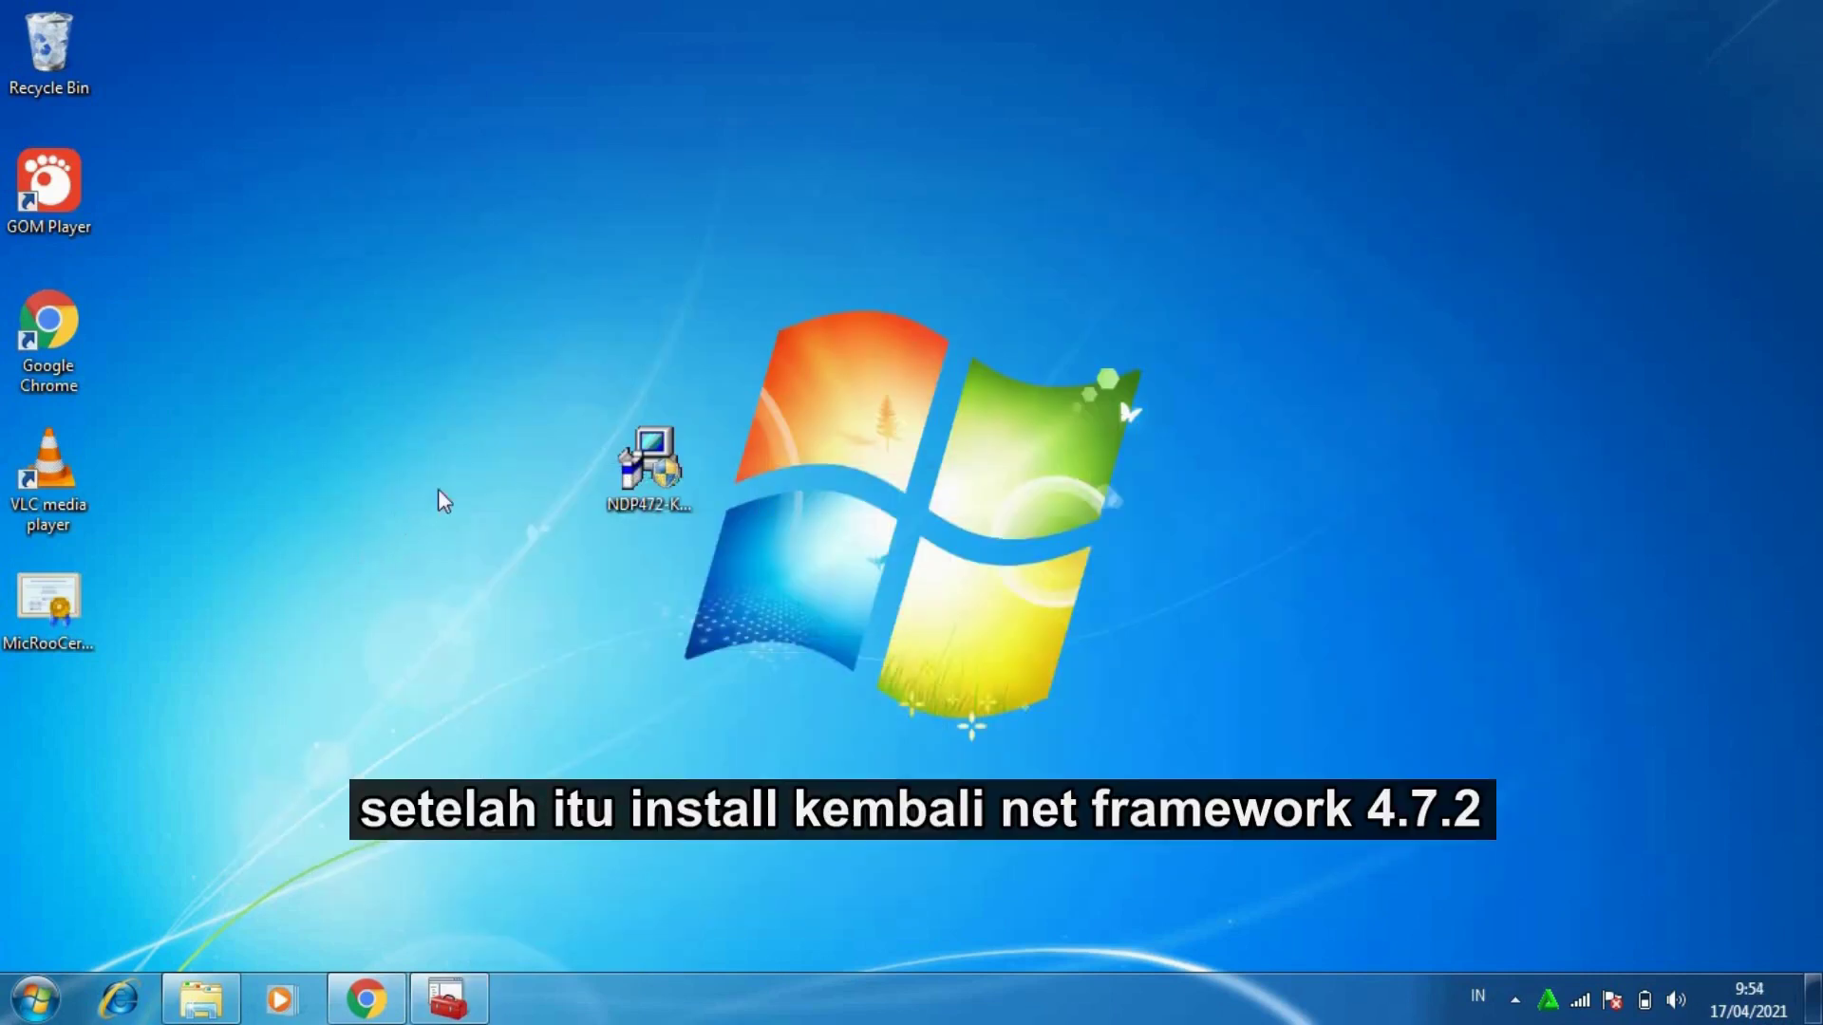
pyautogui.doubleClick(650, 460)
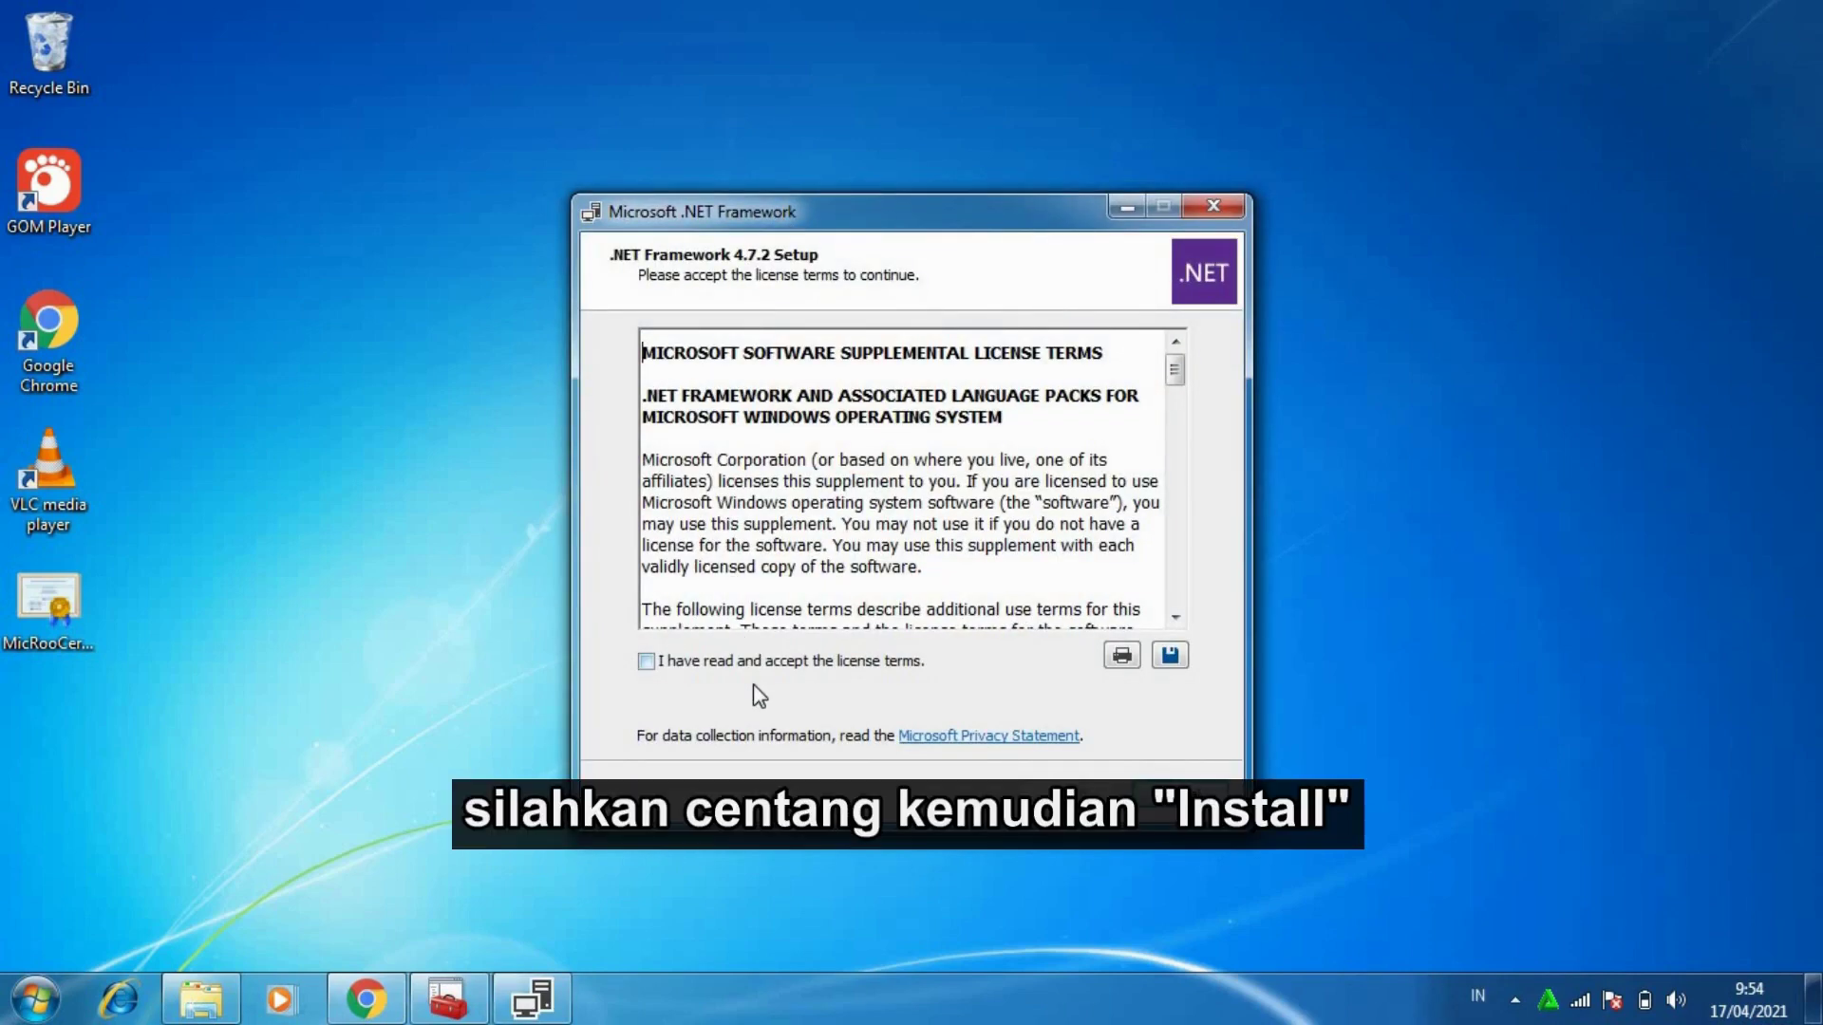
pyautogui.click(1062, 803)
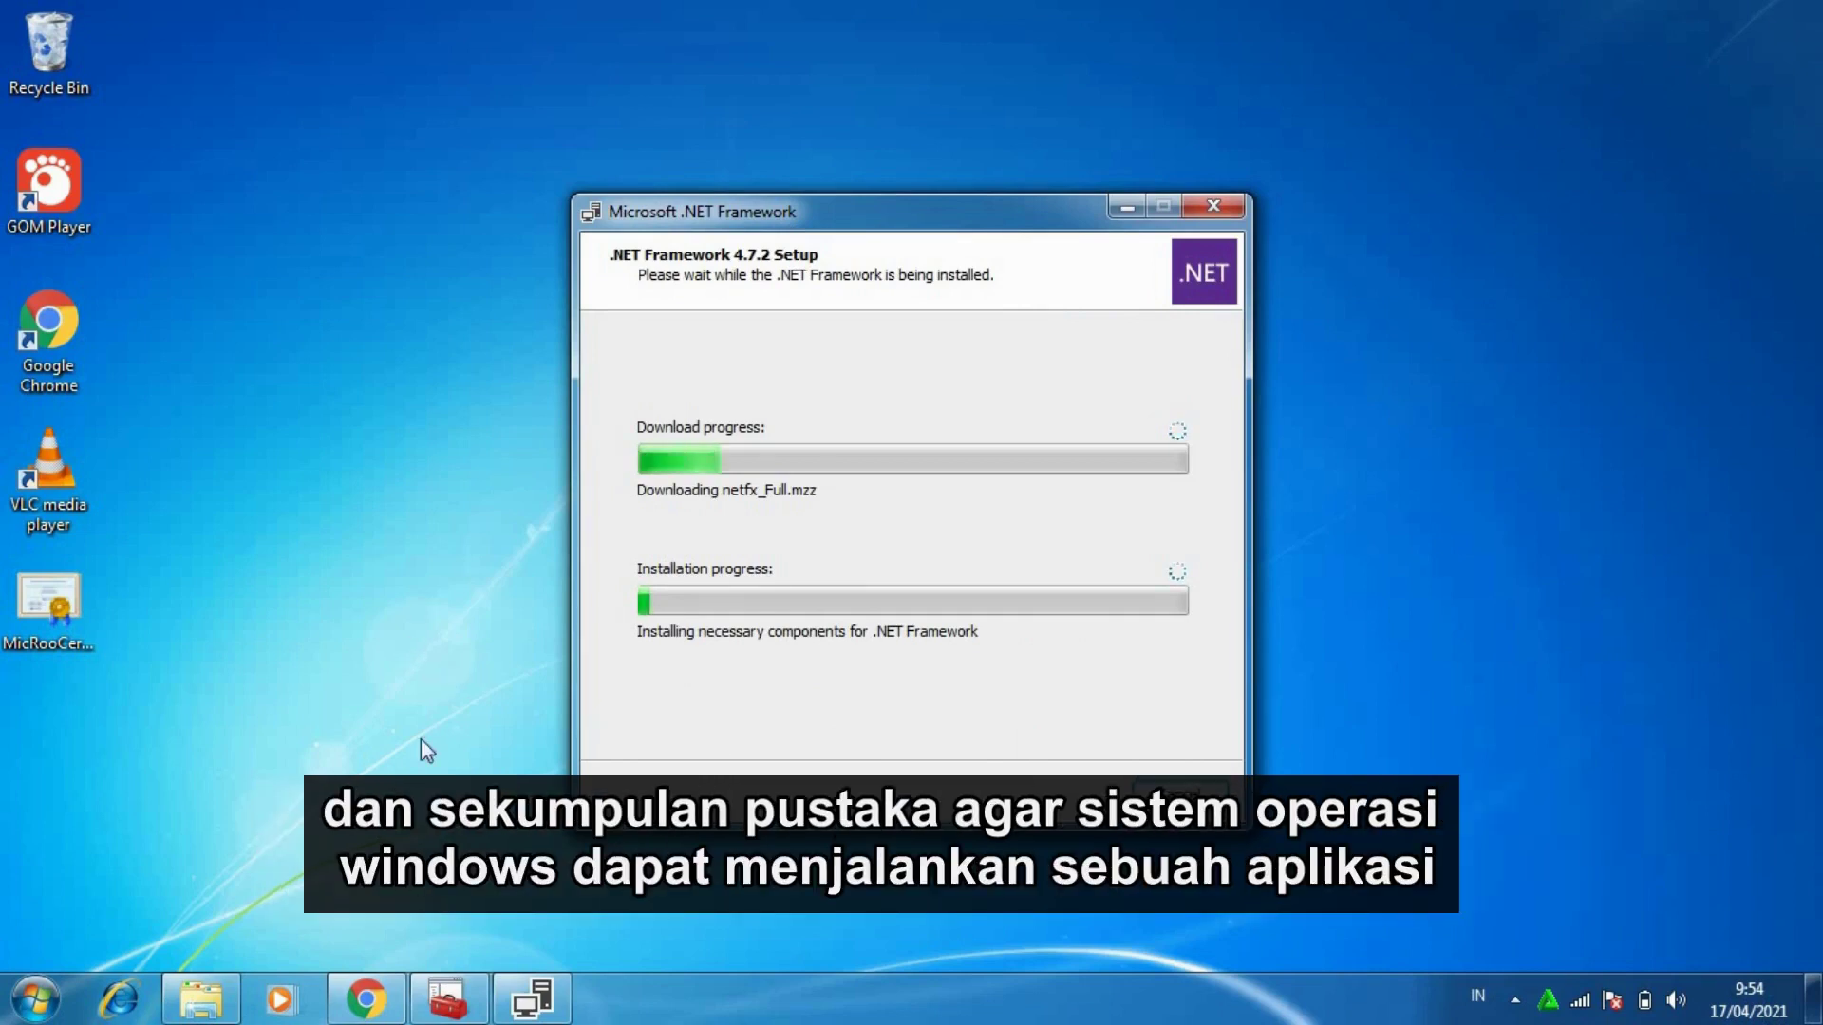
# Close the management console and save its settings in Administrative Tools as "Certificate Verified OS"
pyautogui.moveTo(449, 1008)
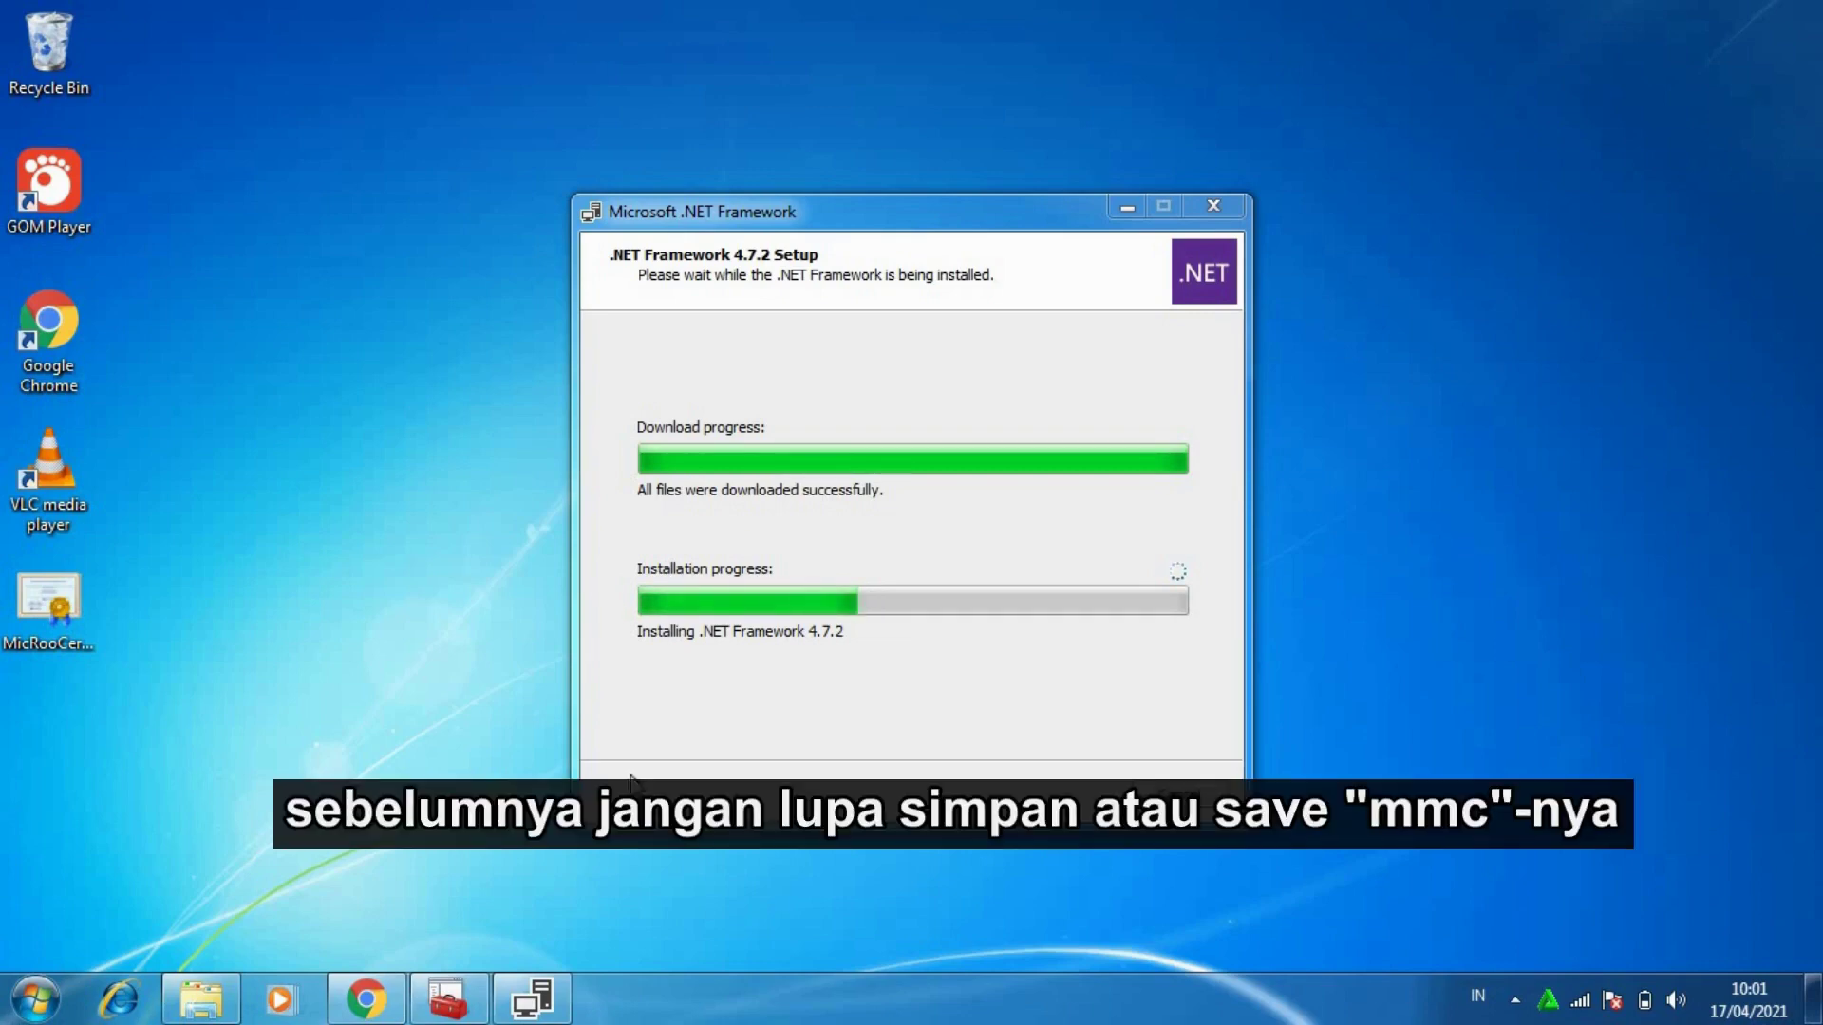
pyautogui.click(474, 994)
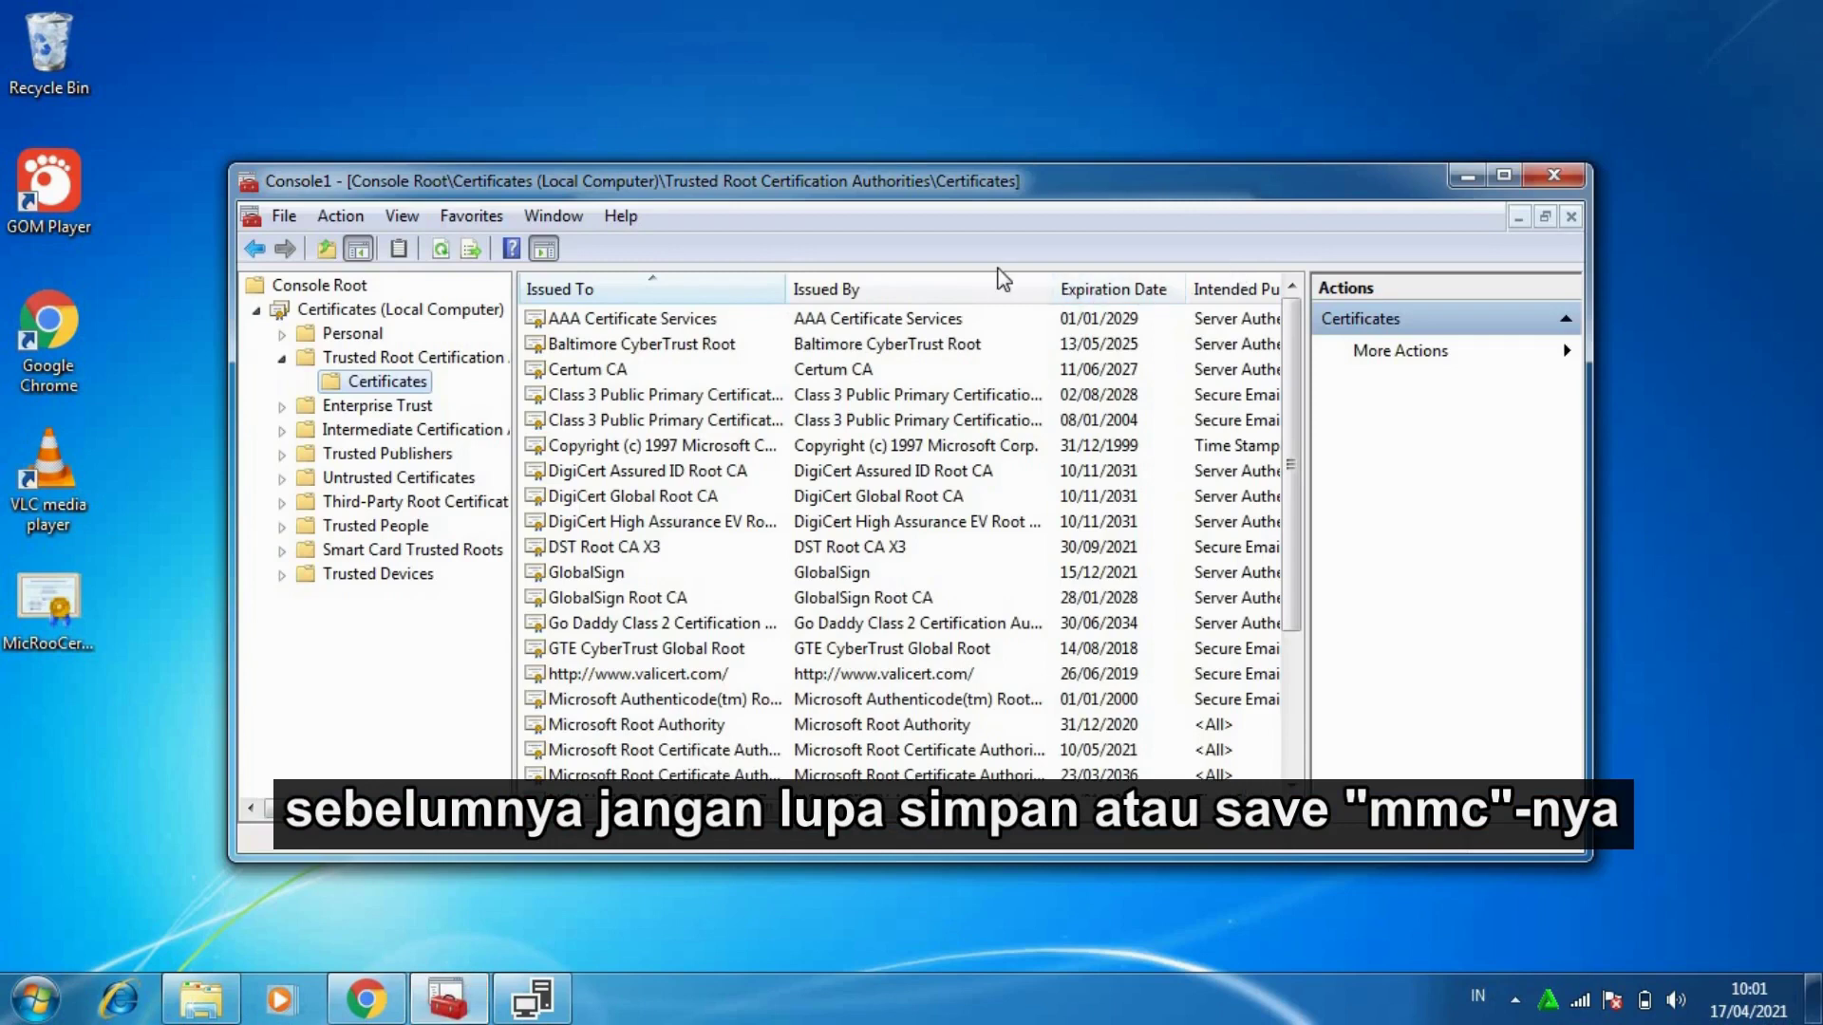
pyautogui.click(1554, 176)
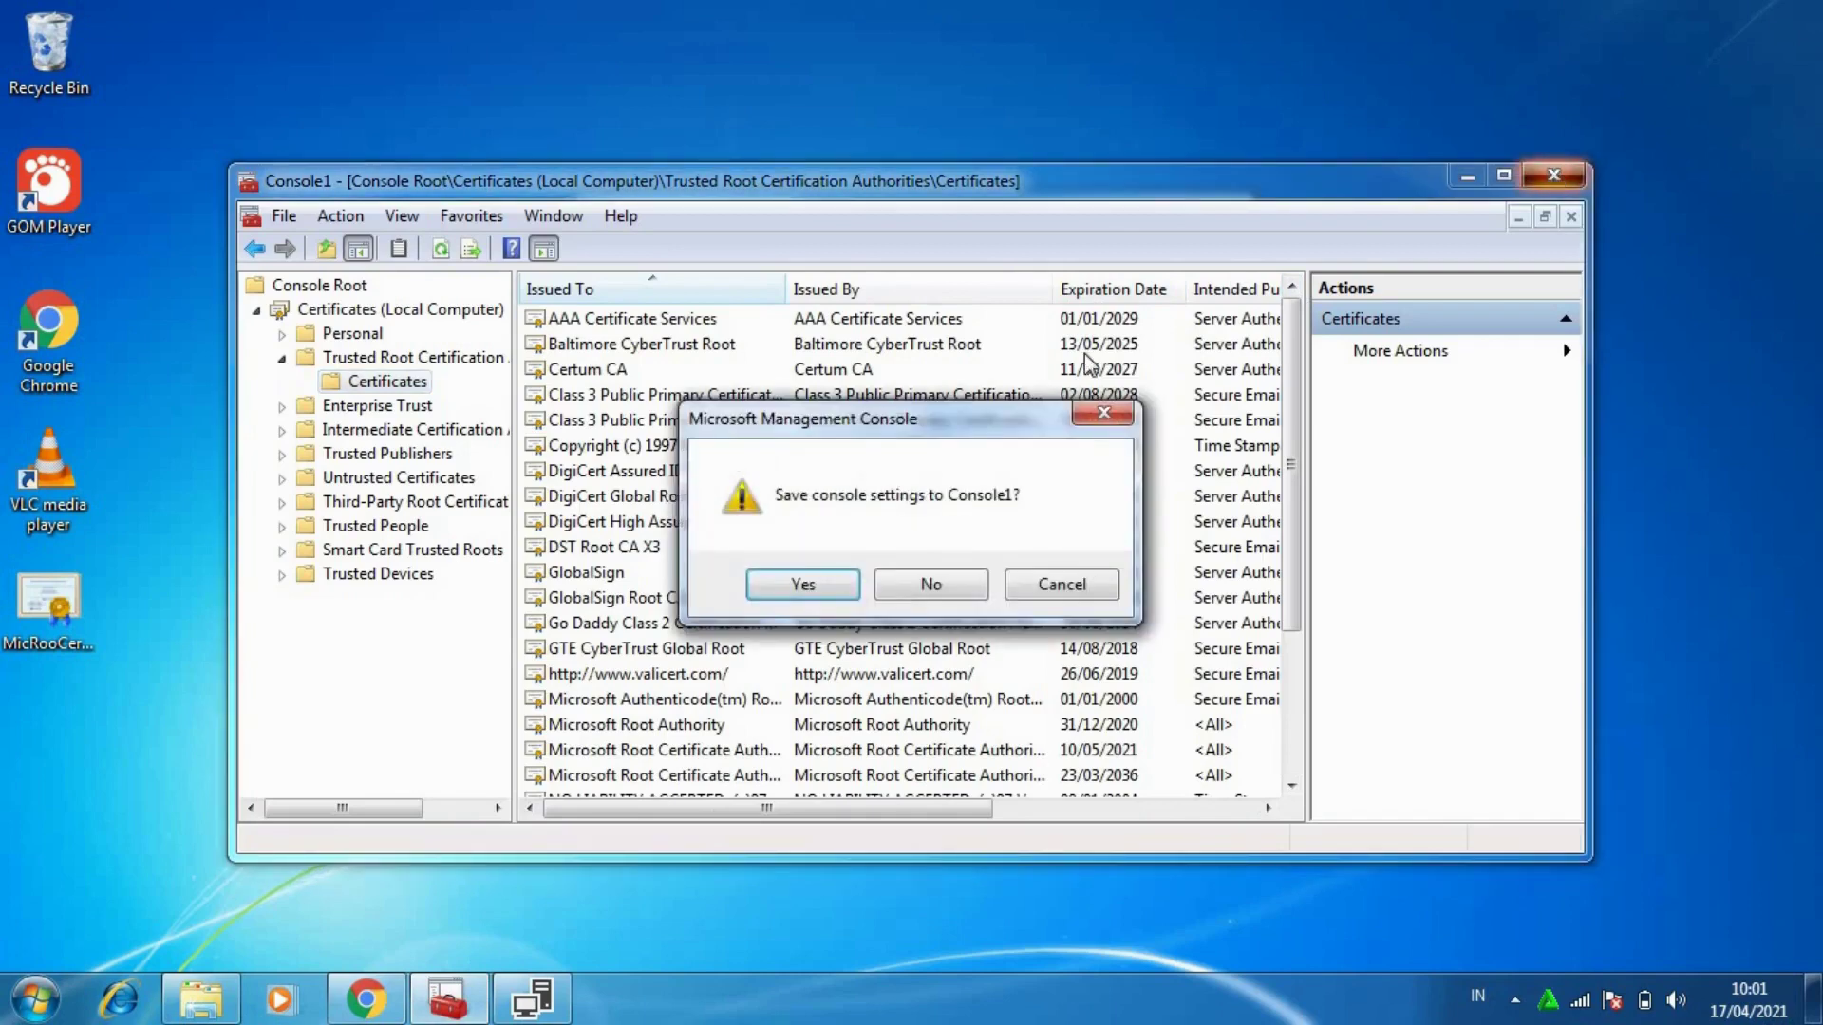
pyautogui.click(834, 586)
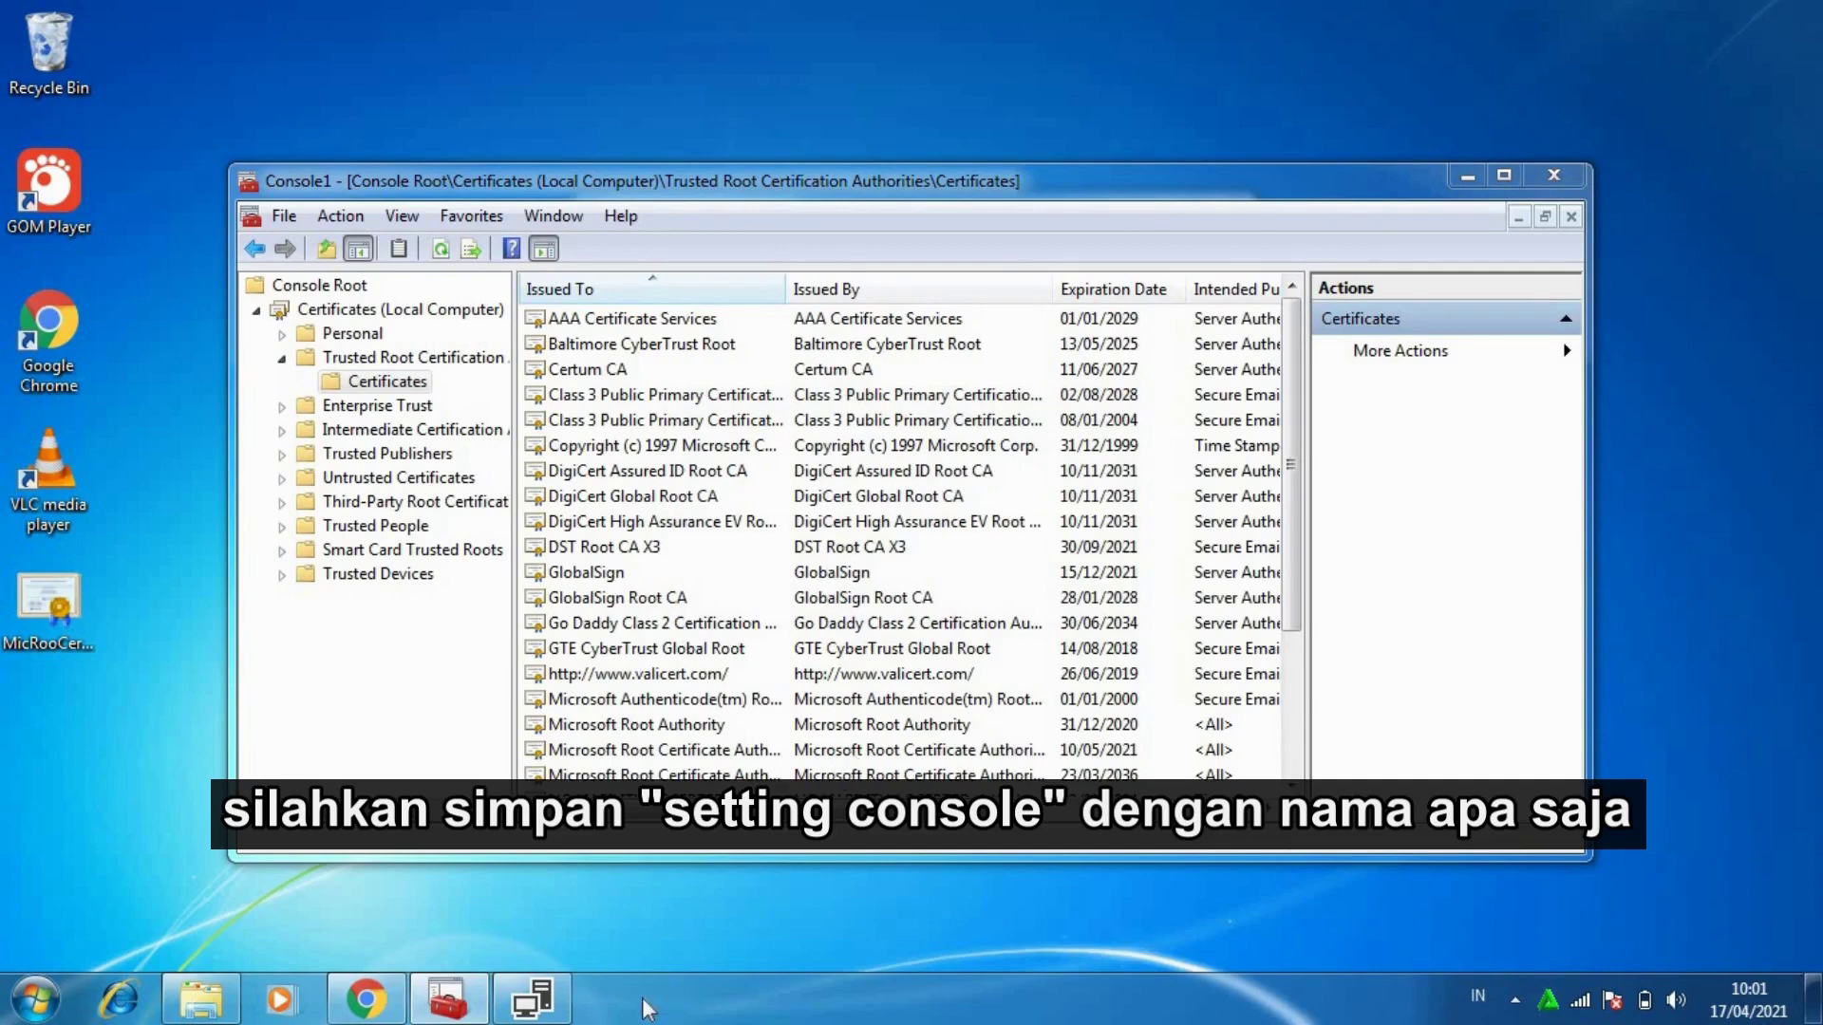
pyautogui.press('BackSpace')
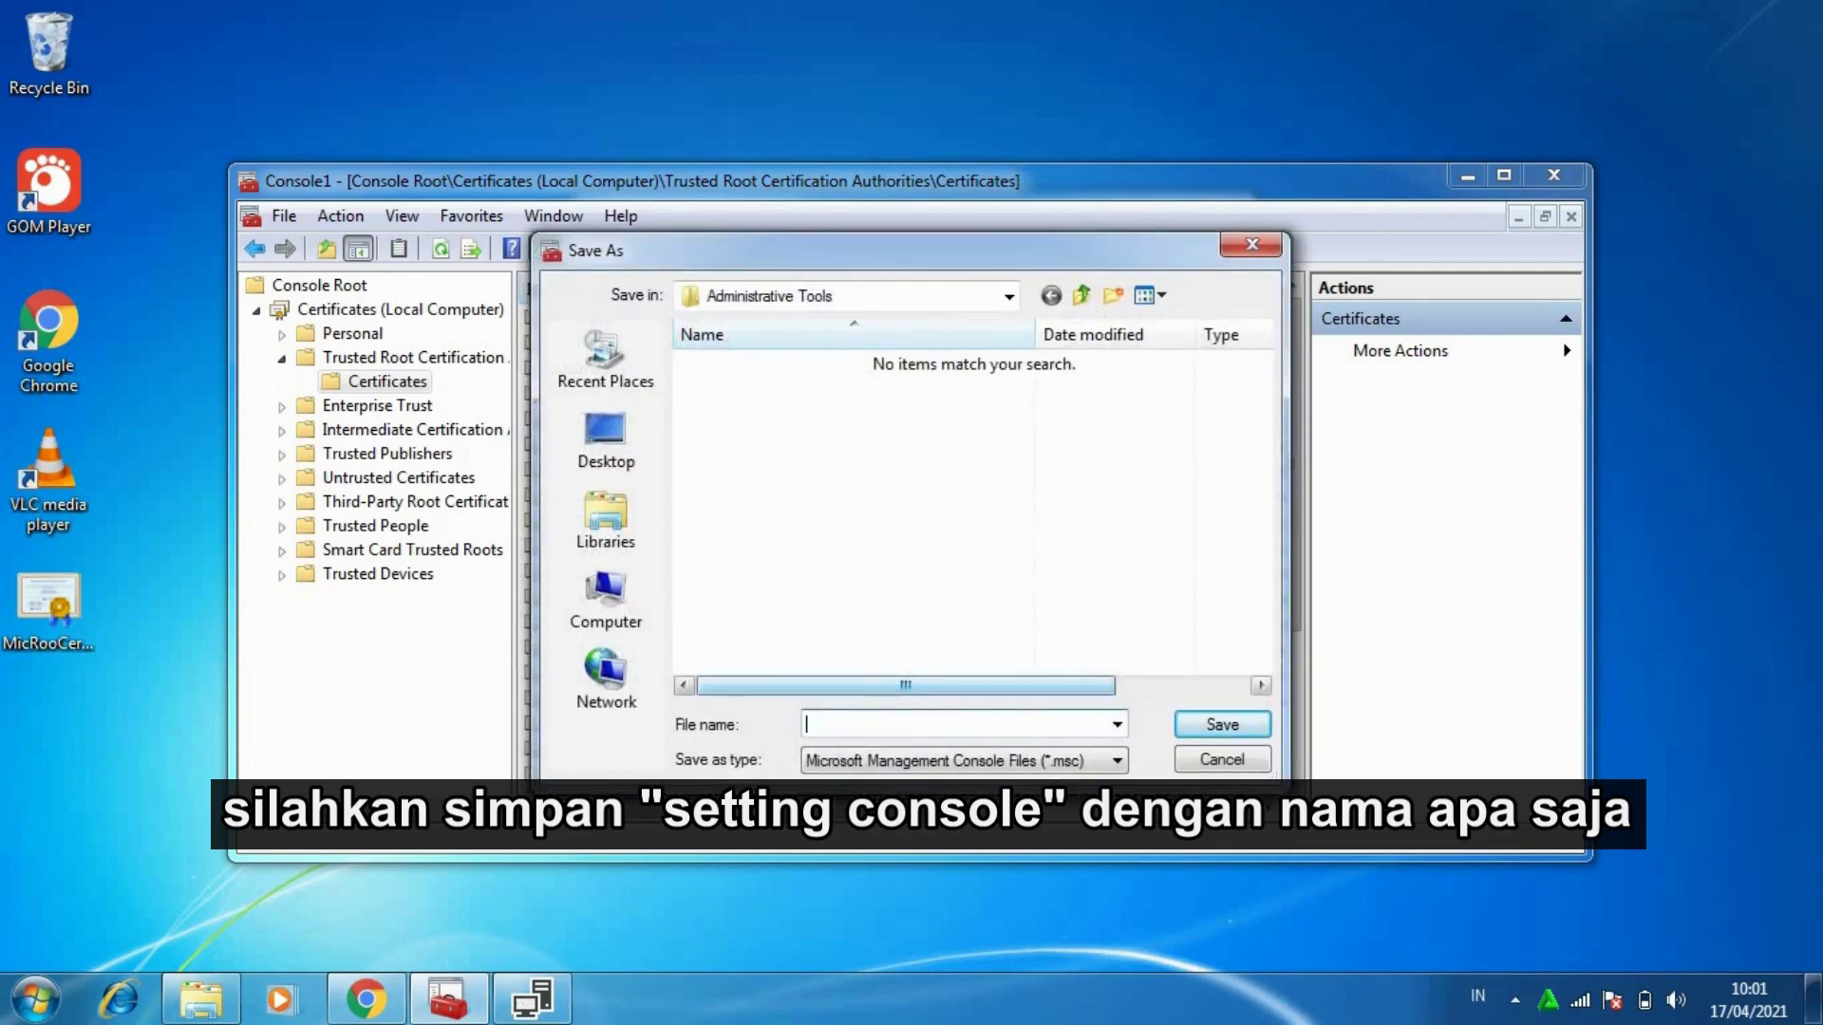
pyautogui.write('c')
pyautogui.press('BackSpace')
pyautogui.write('Cert')
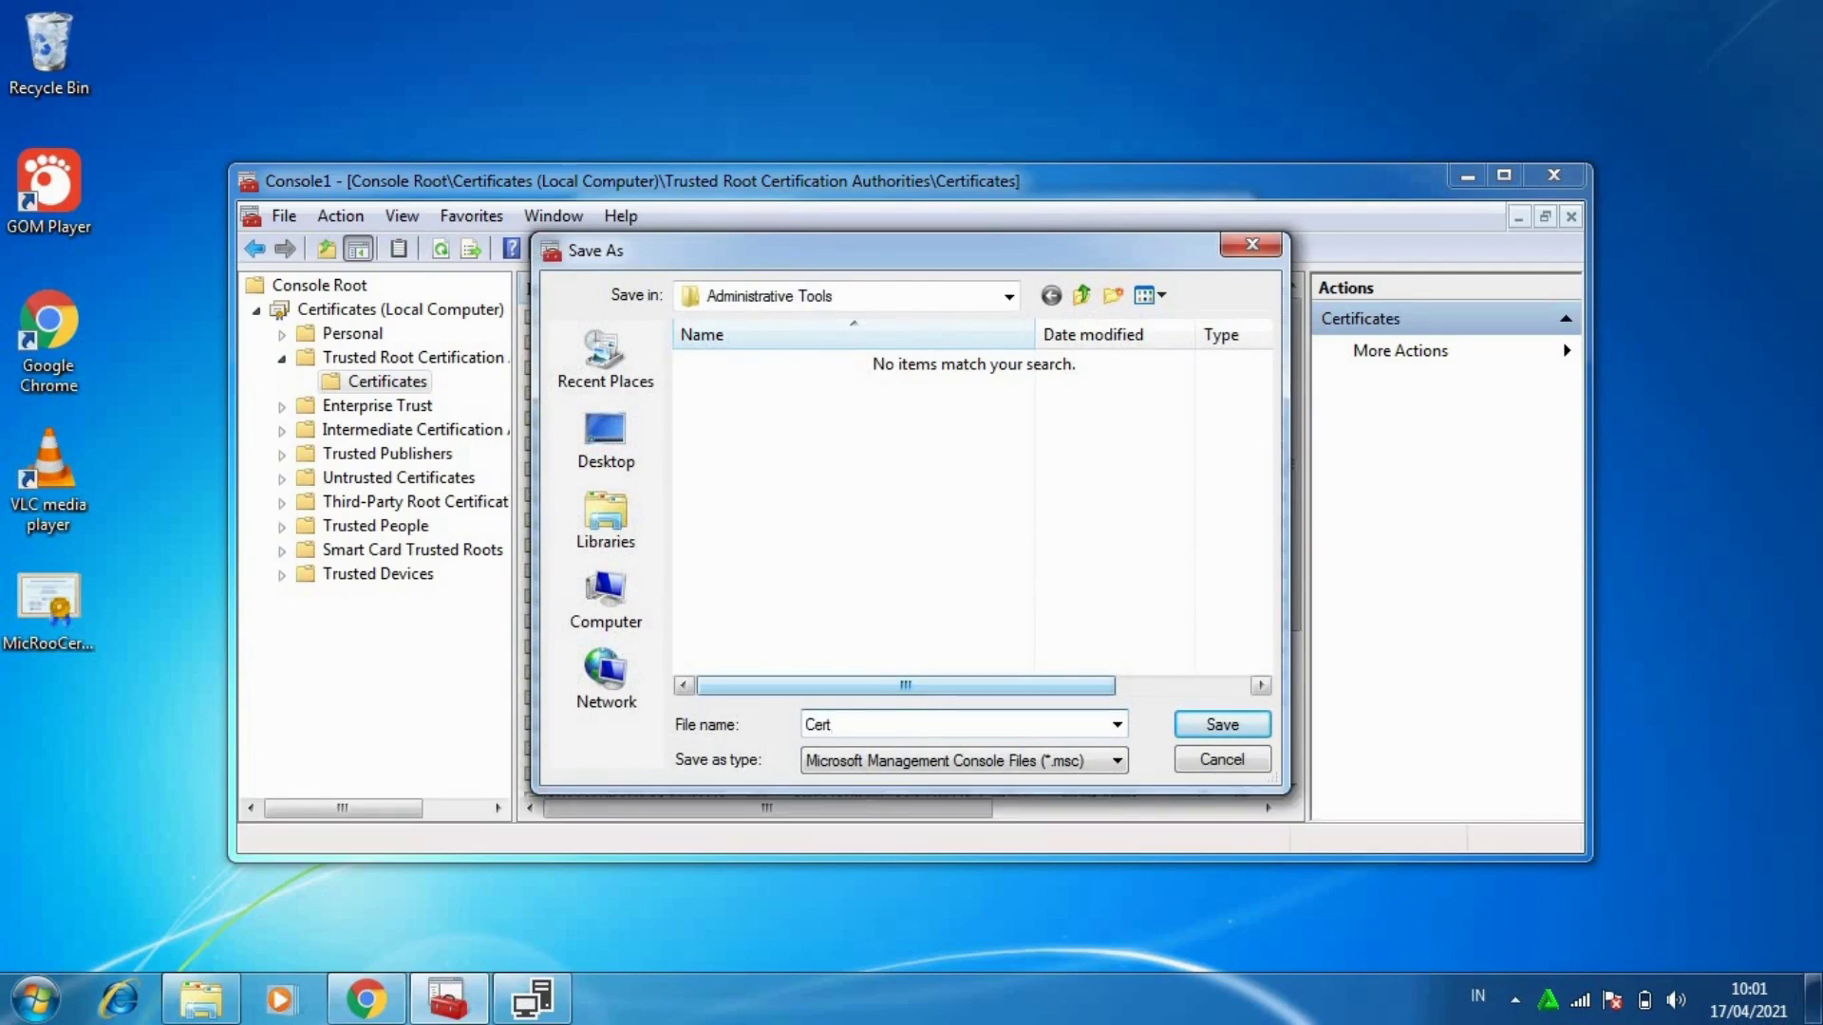
pyautogui.press('BackSpace')
pyautogui.press('BackSpace')
pyautogui.press('BackSpace')
pyautogui.write('cate Verified OS')
pyautogui.click(1196, 726)
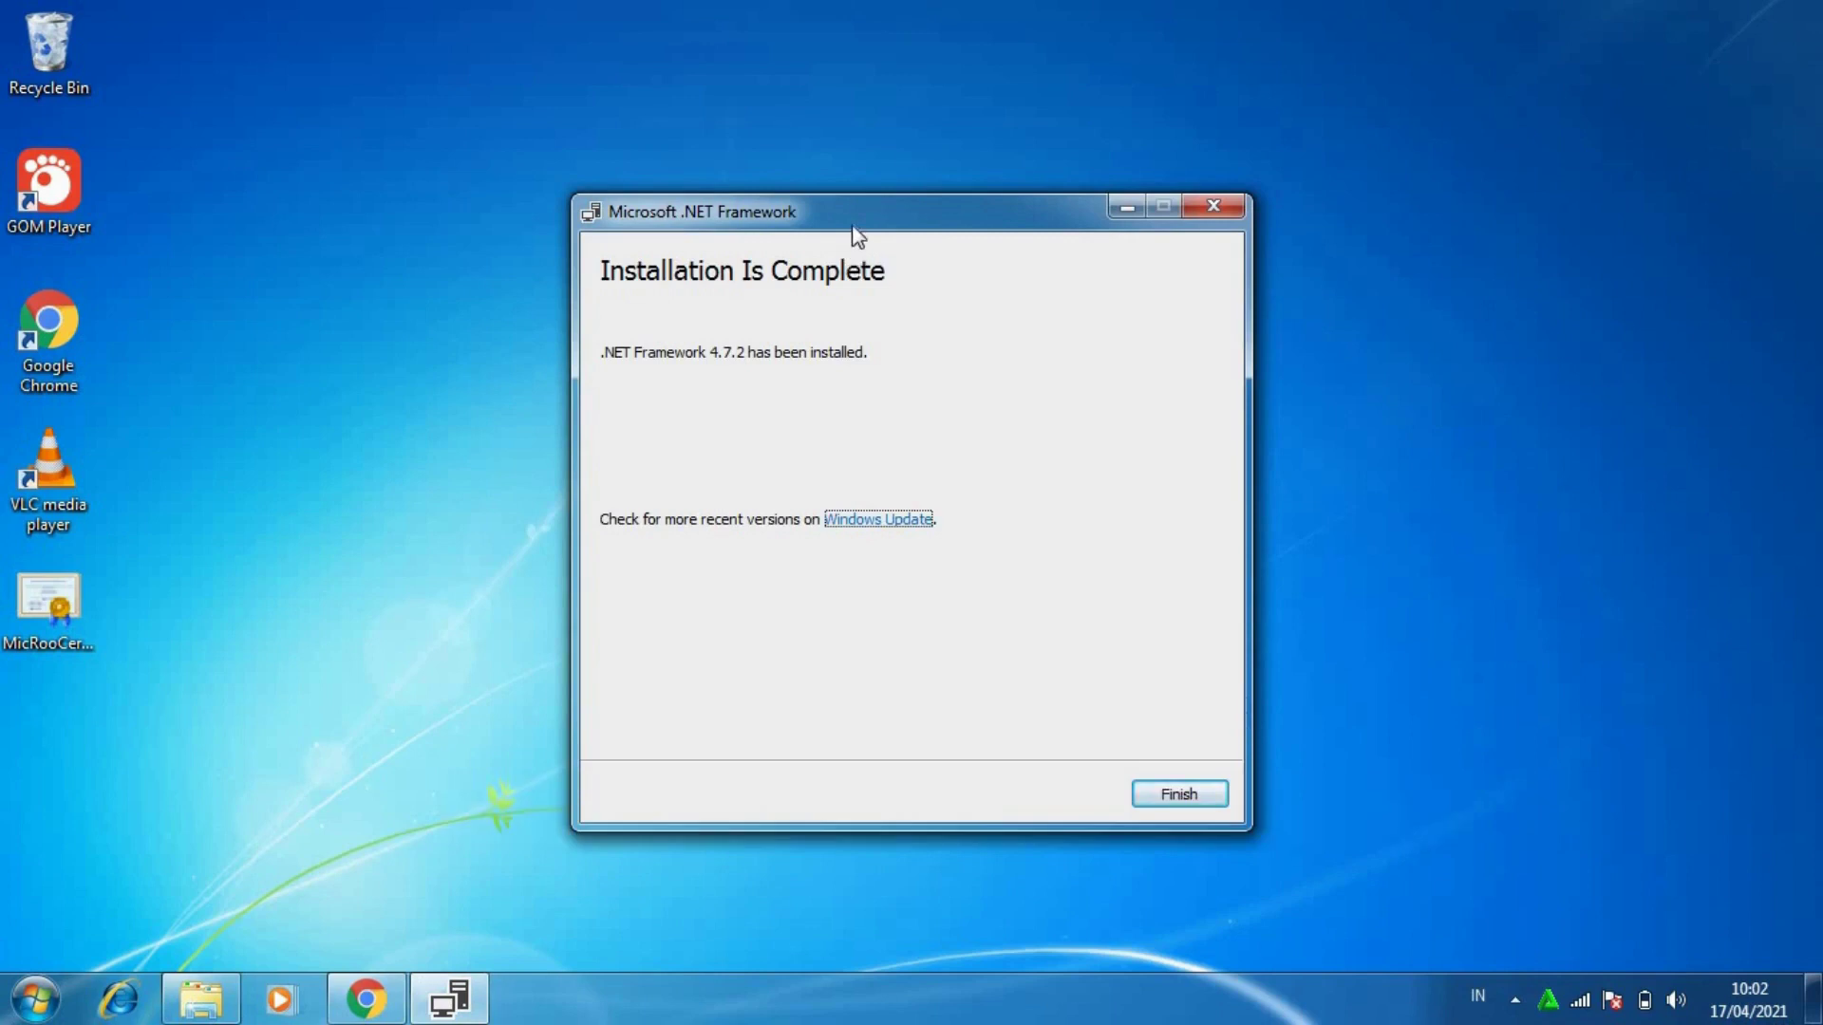
# Finish the .NET Framework 4.7.2 setup and restart the computer
pyautogui.moveTo(866, 199); pyautogui.dragTo(876, 189)
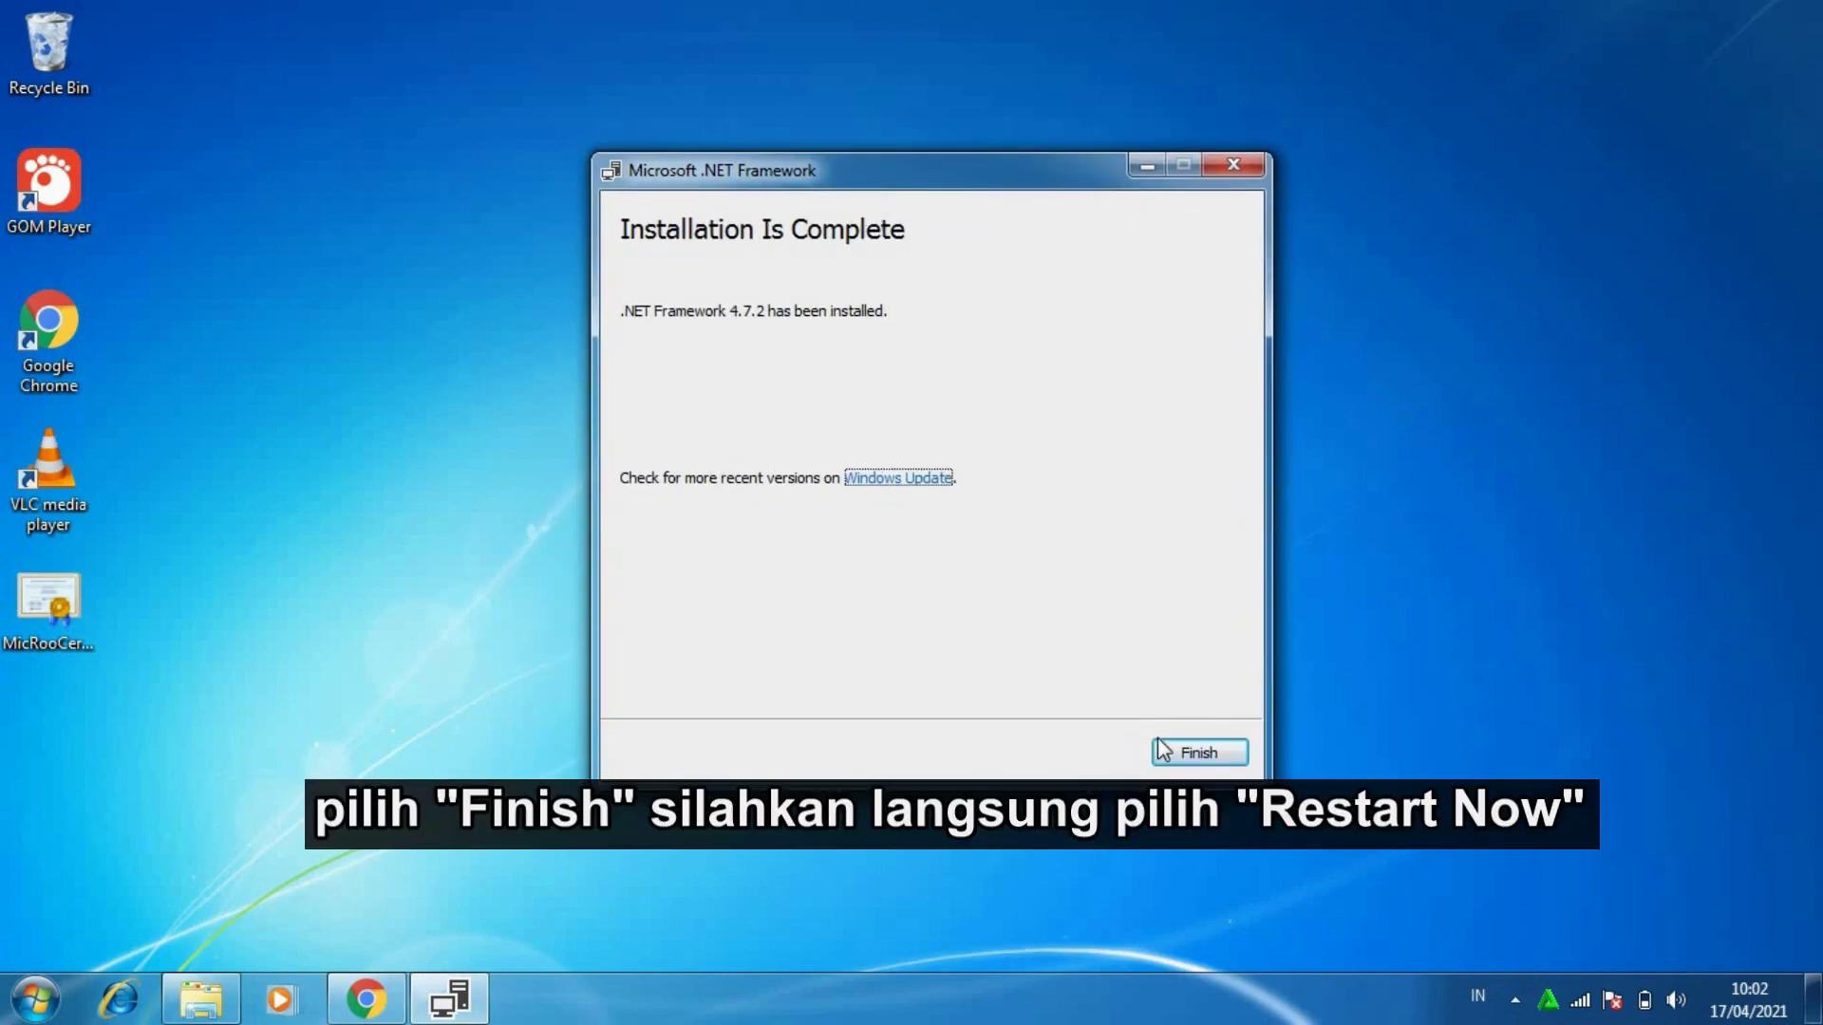
pyautogui.click(1195, 757)
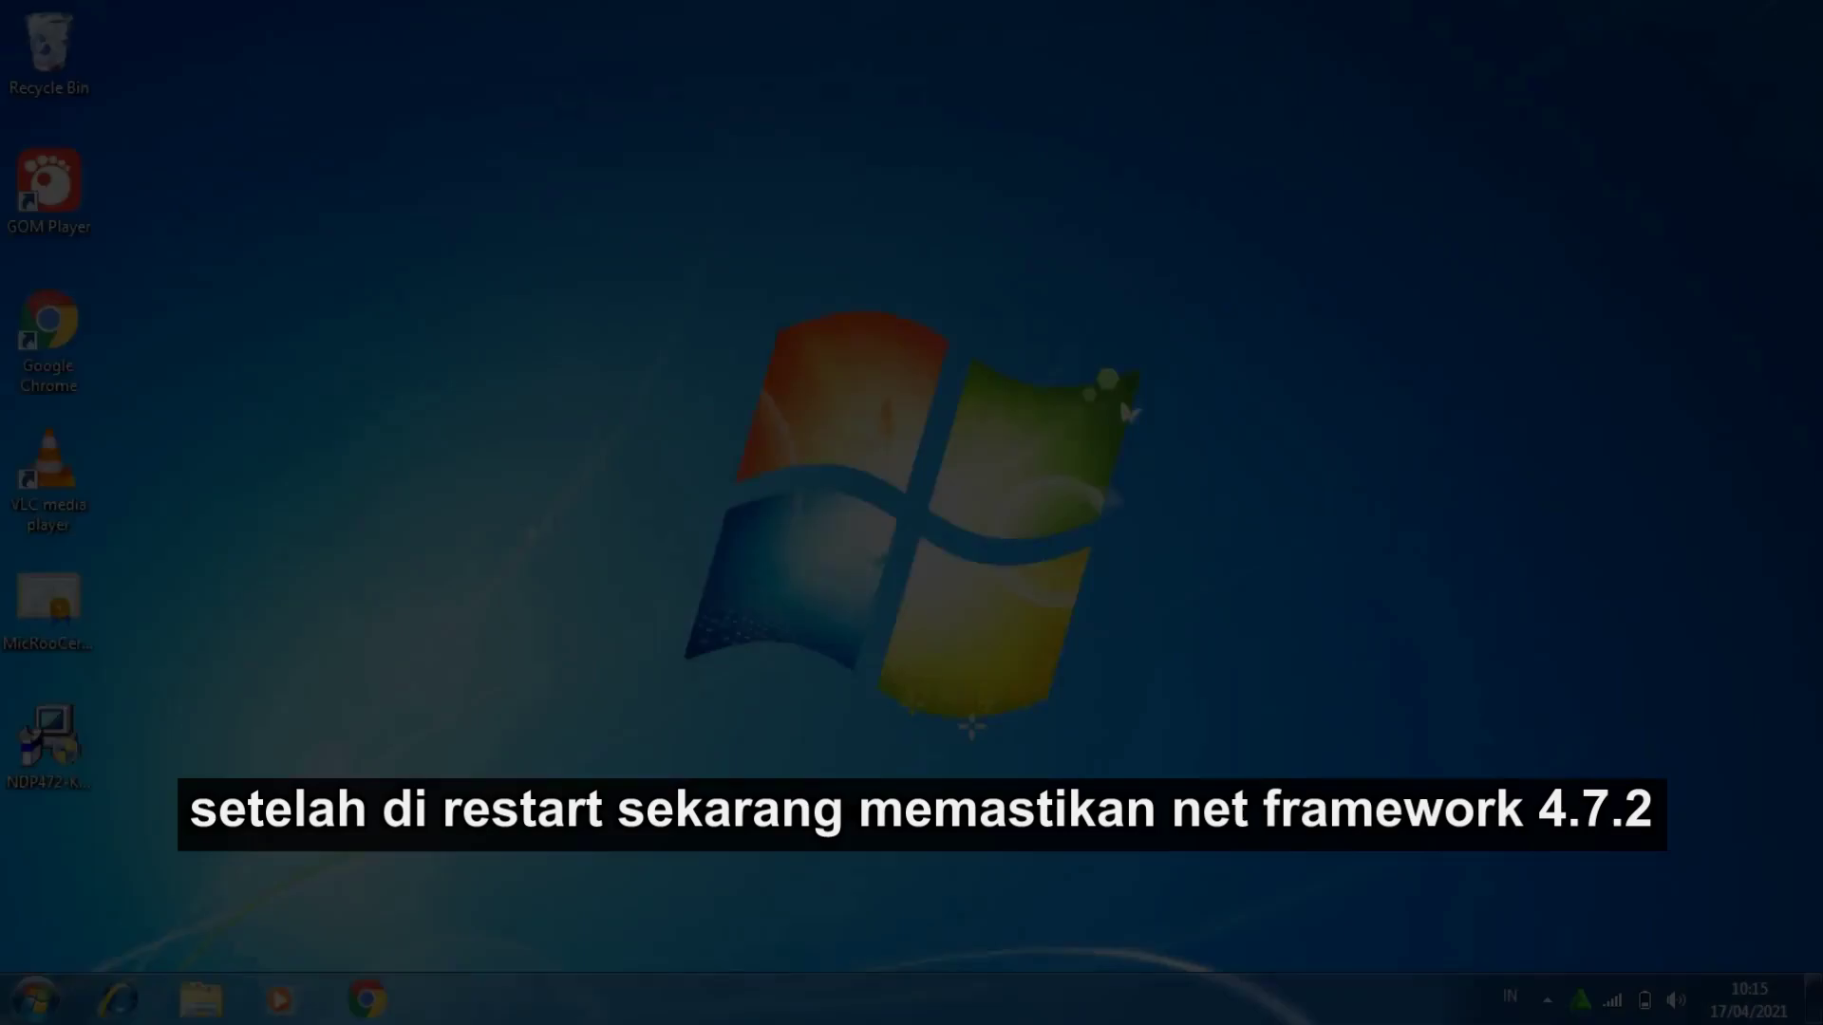
# Search Windows for "un" and open the Uninstall a program list
pyautogui.press('super')
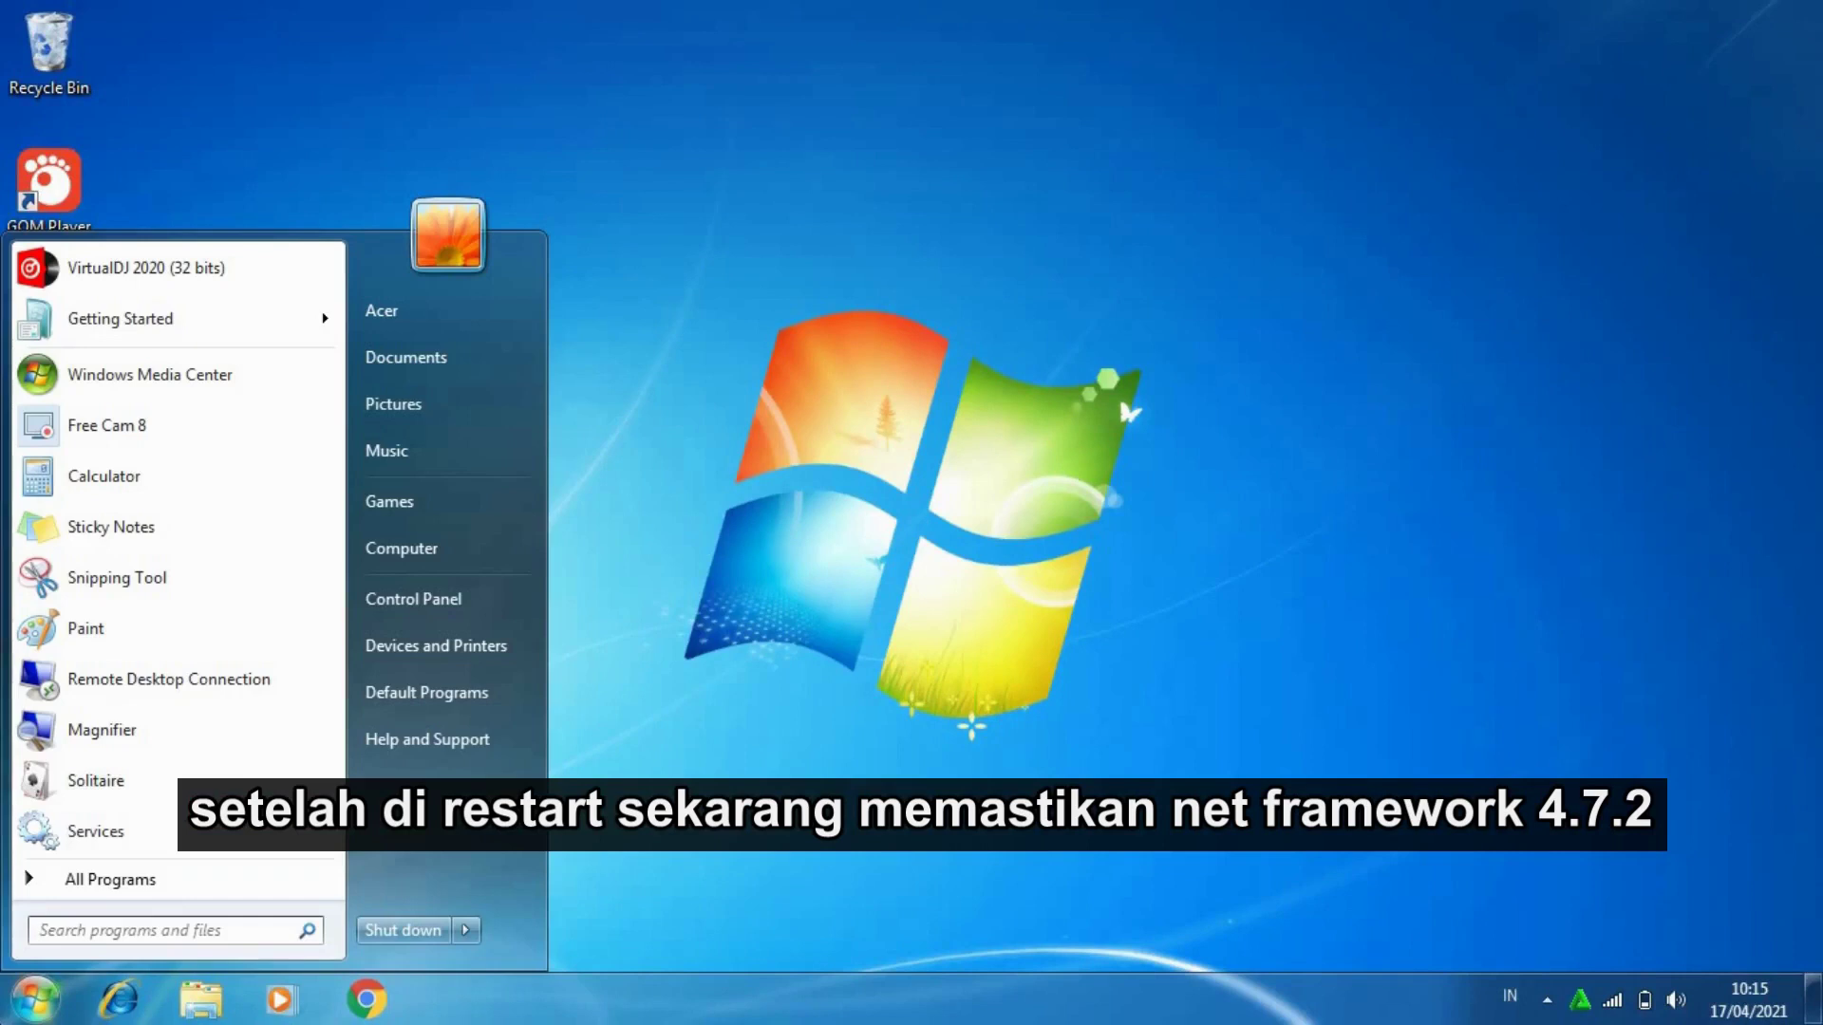
pyautogui.click(594, 379)
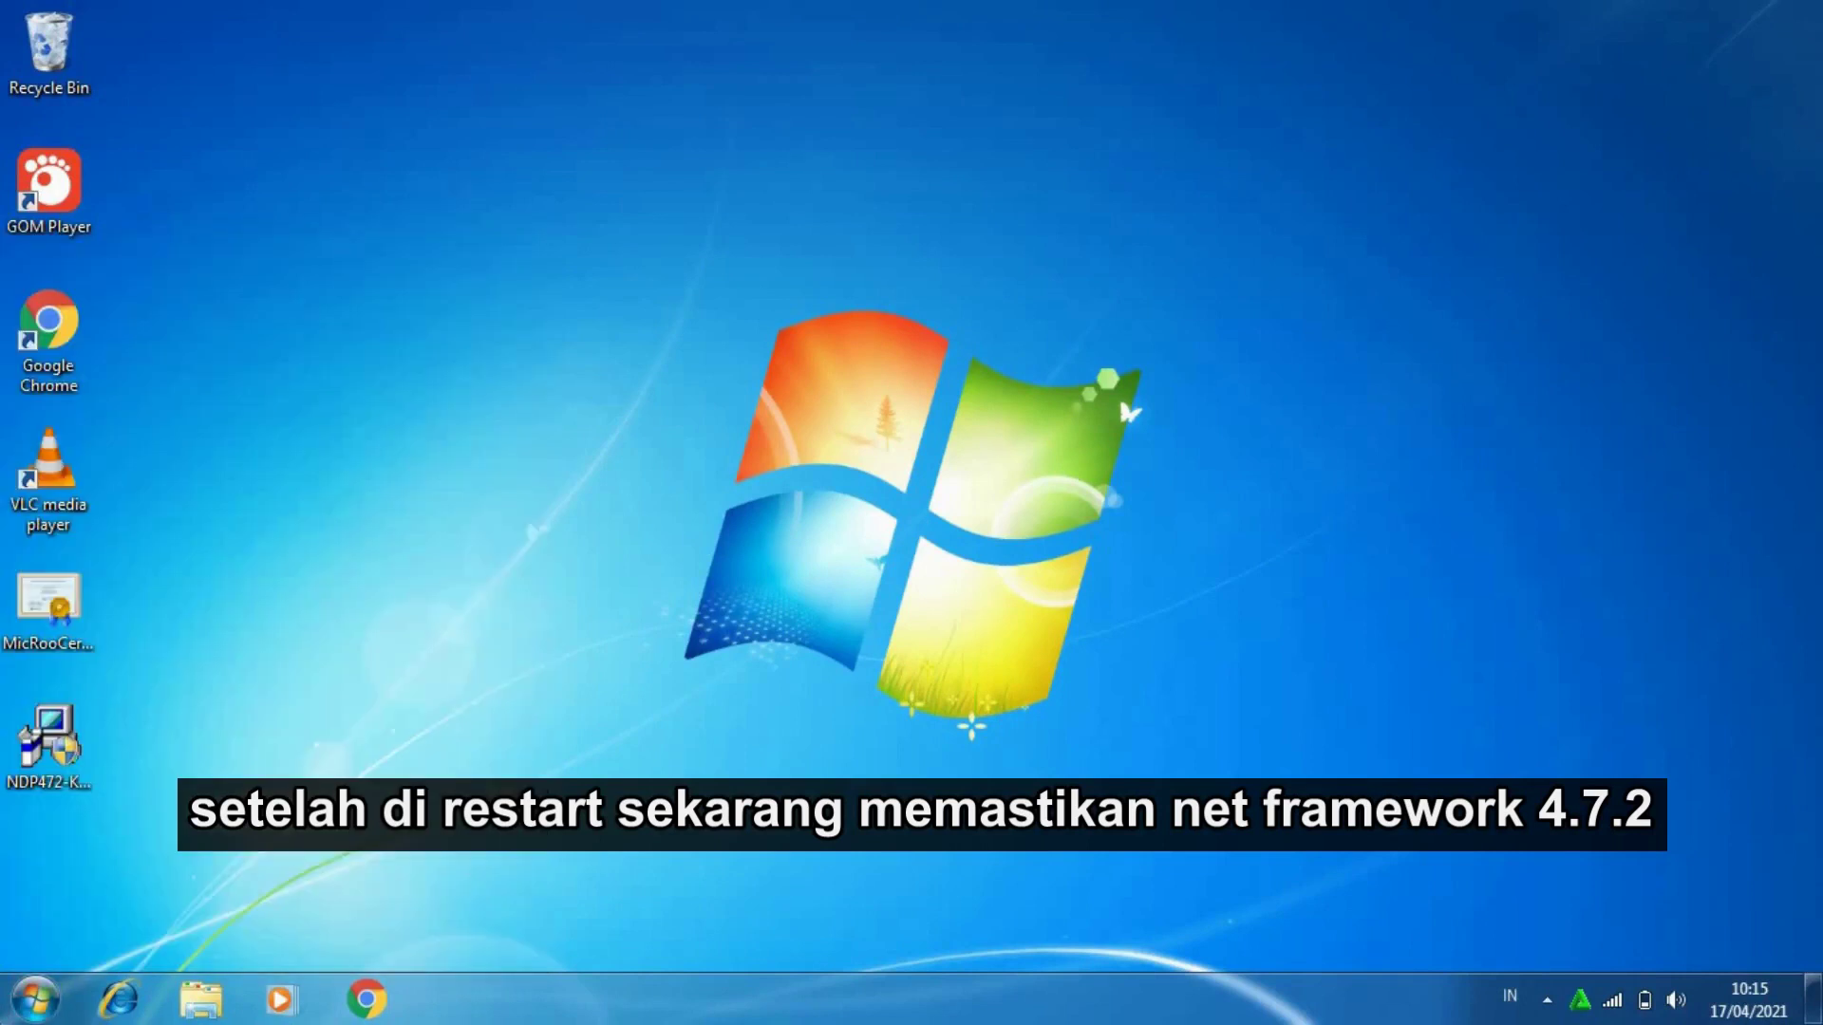
pyautogui.click(35, 1000)
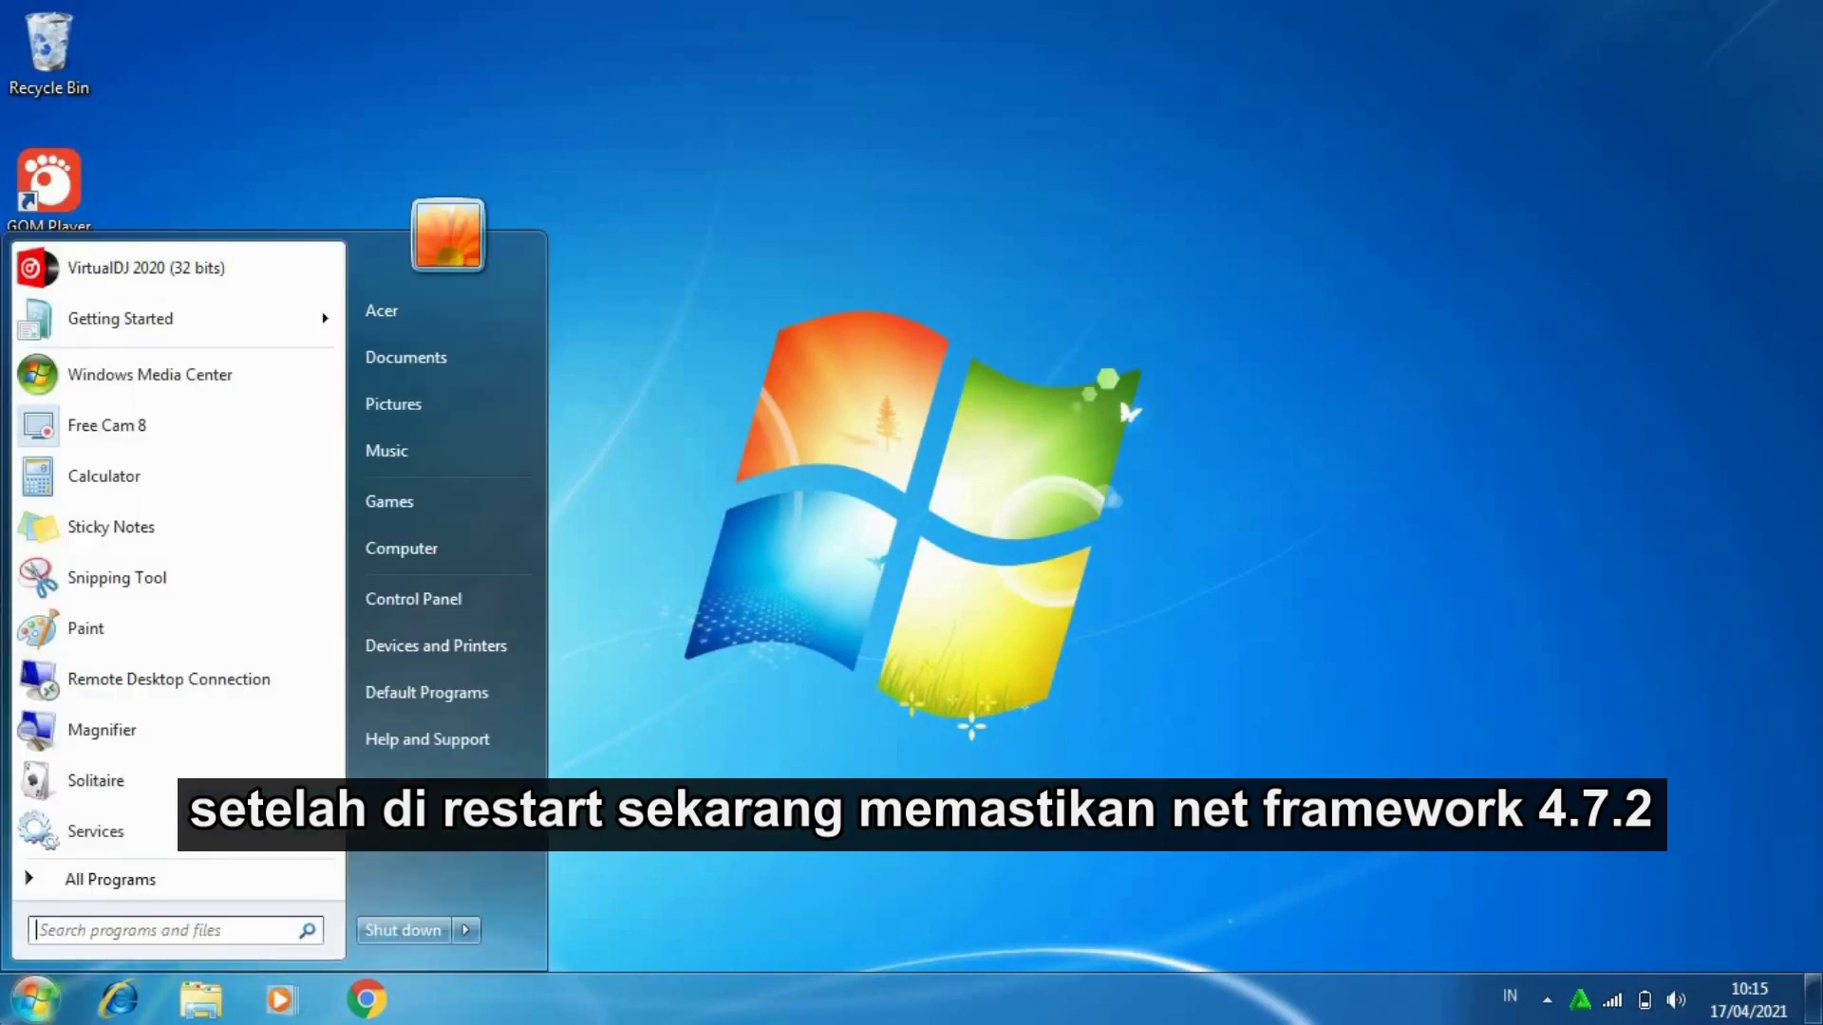
pyautogui.write('u')
pyautogui.press('BackSpace')
pyautogui.write('un')
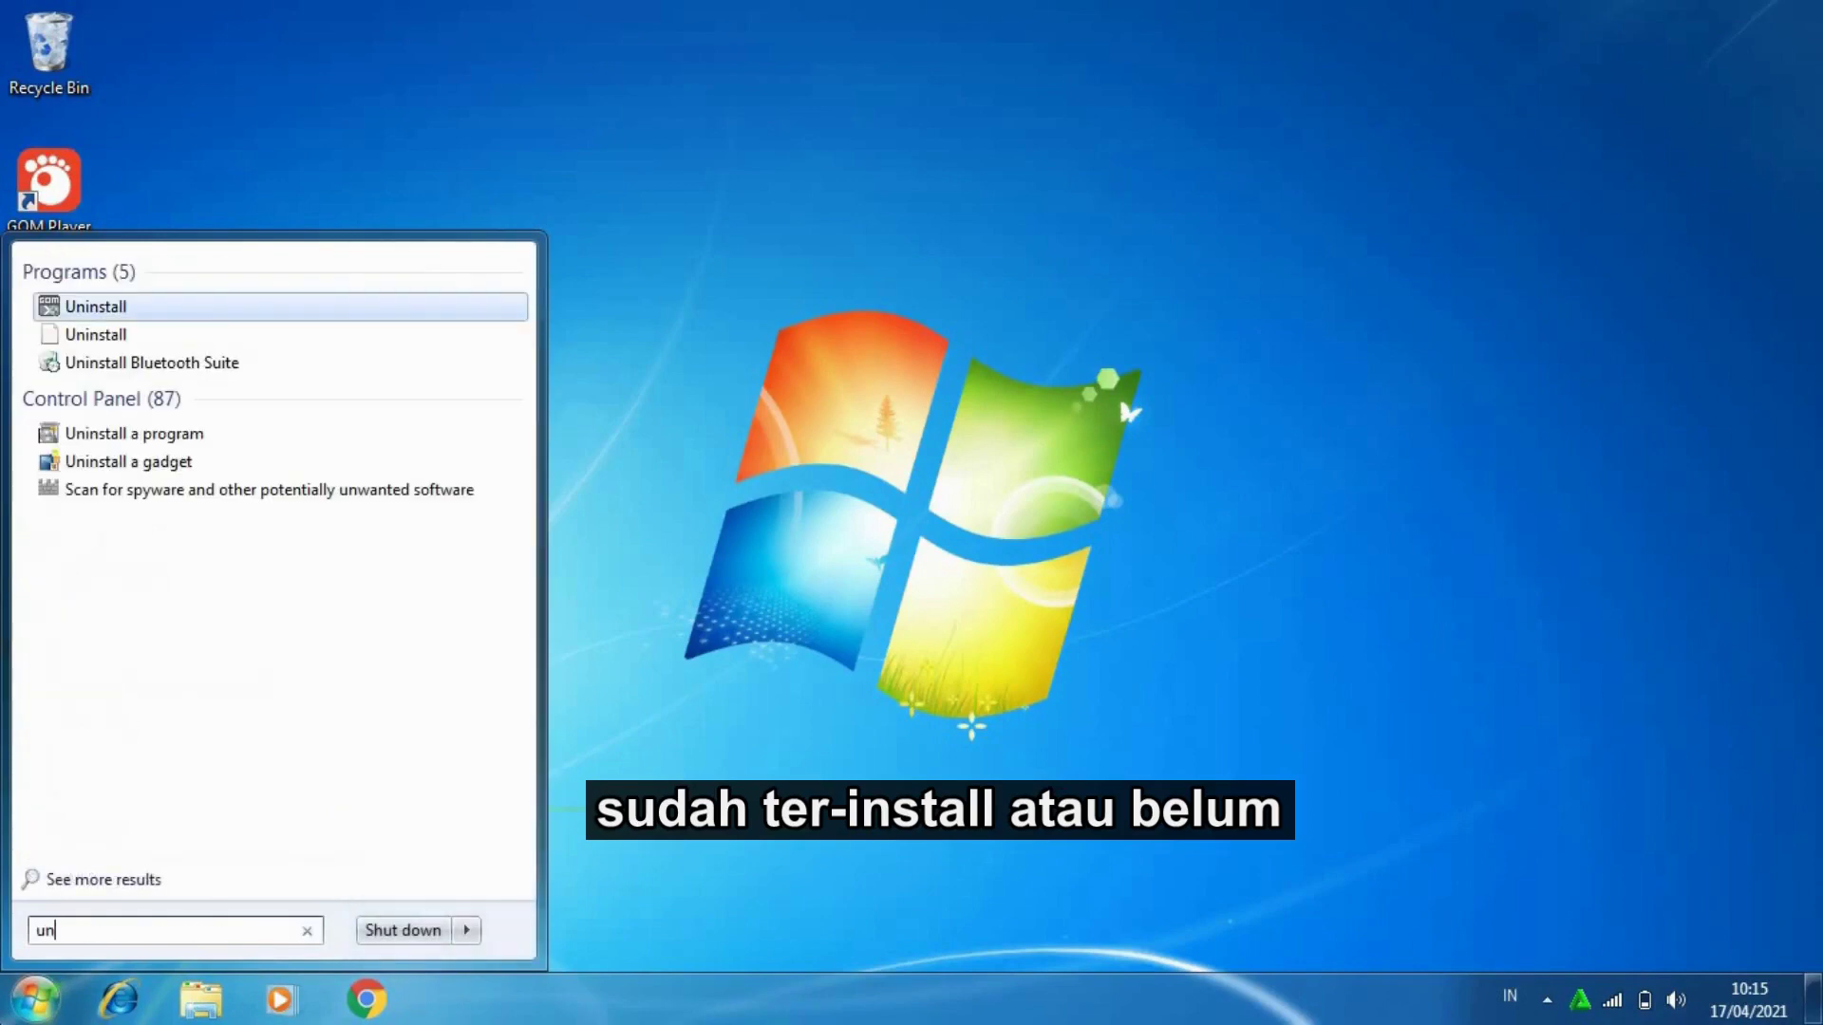
pyautogui.click(210, 433)
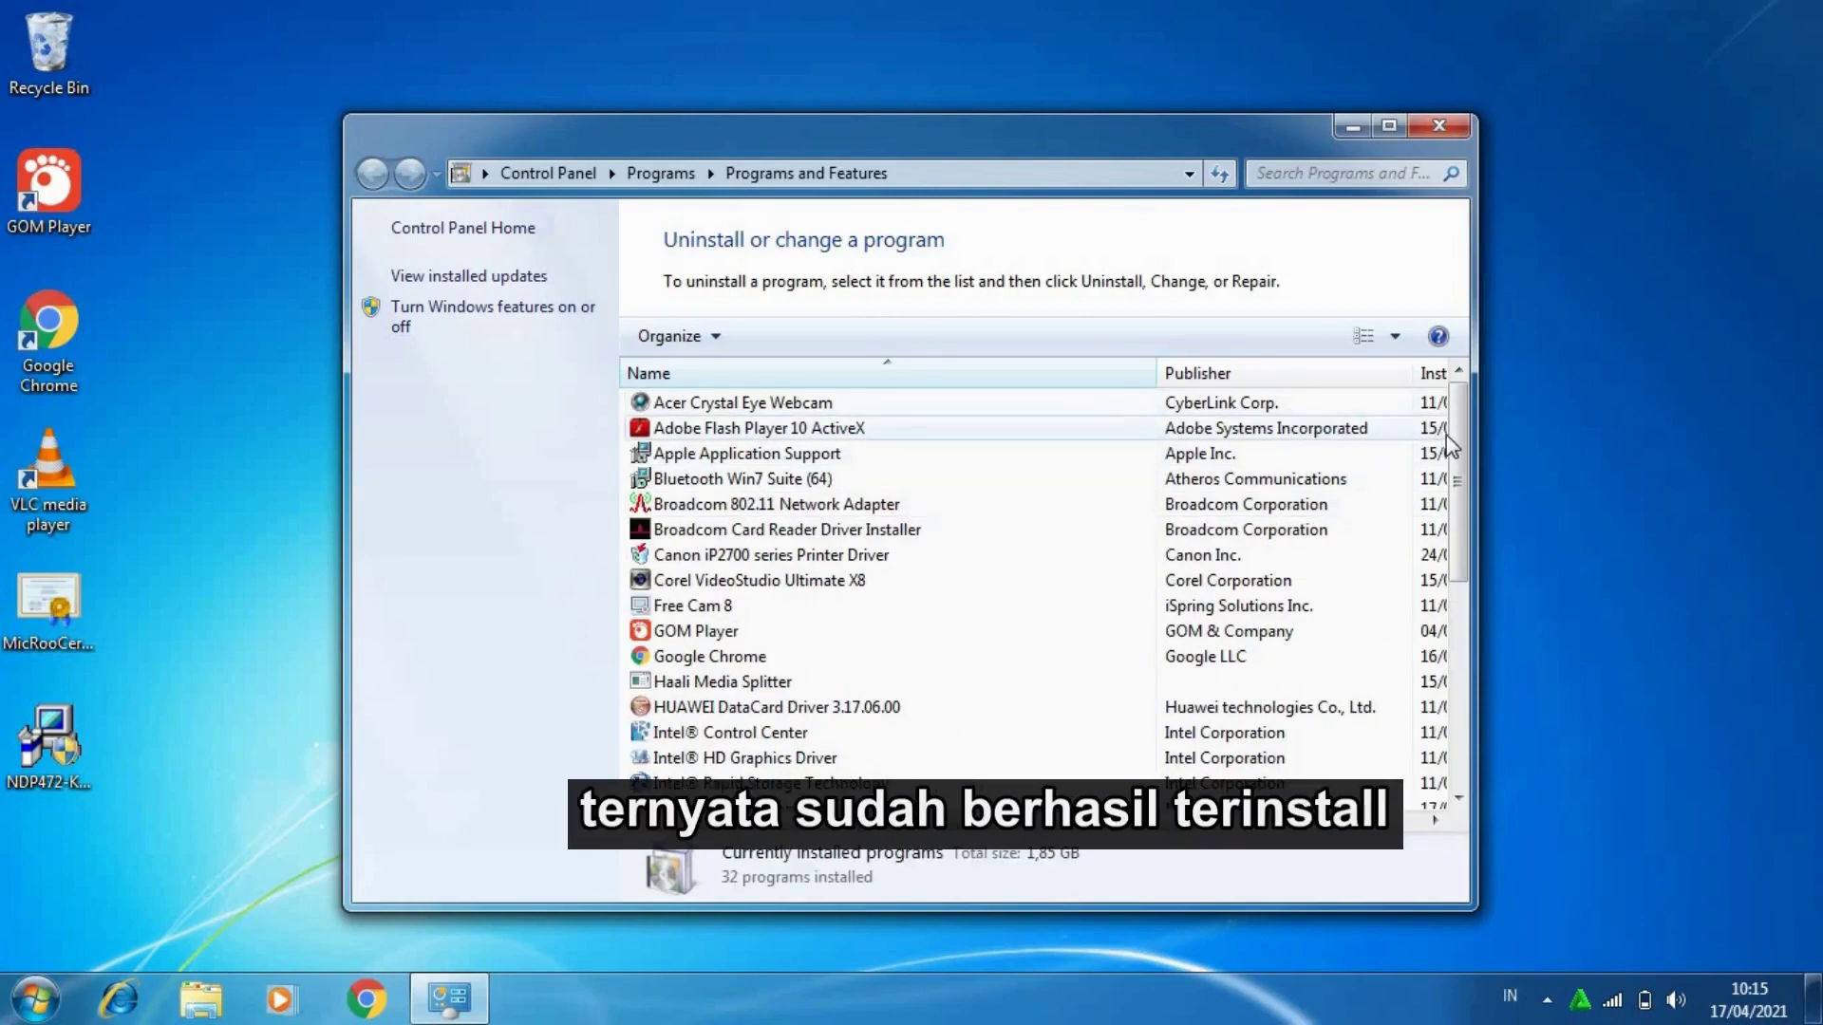
# Maximize the installed programs window and select Microsoft .NET Framework 4.7.2 to check its installation
pyautogui.click(1390, 130)
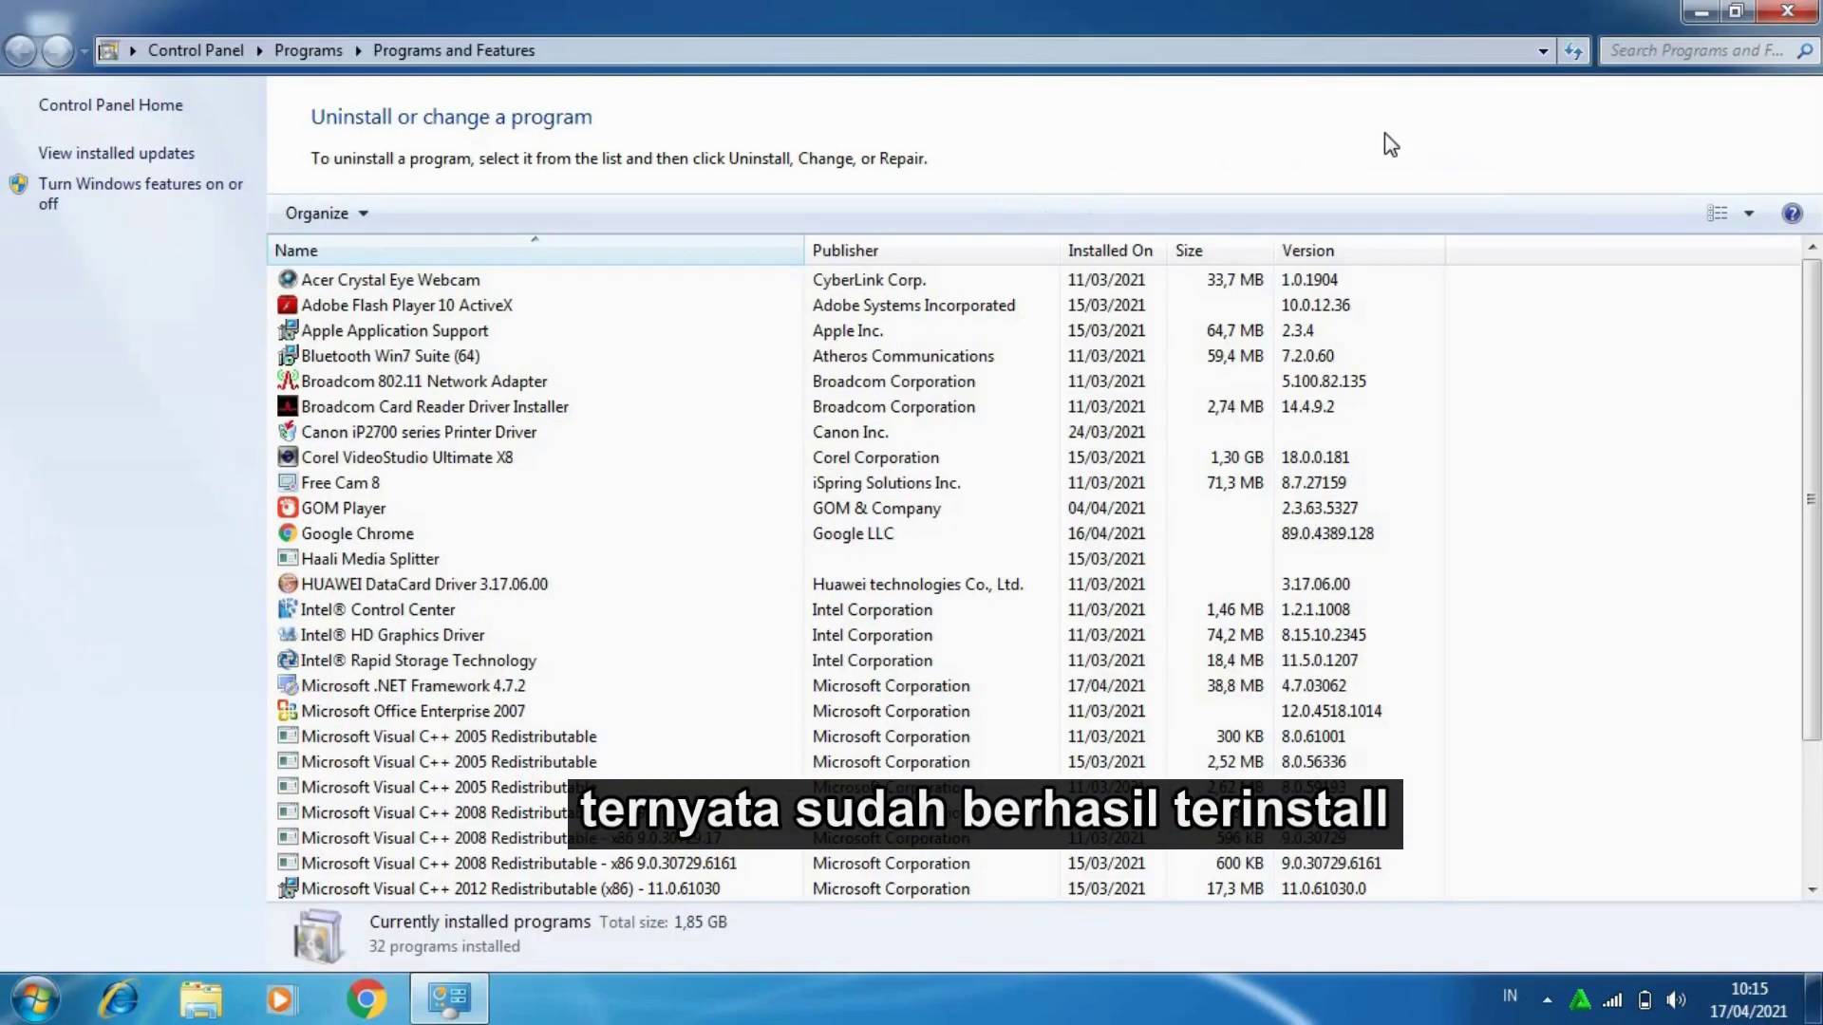
pyautogui.click(597, 665)
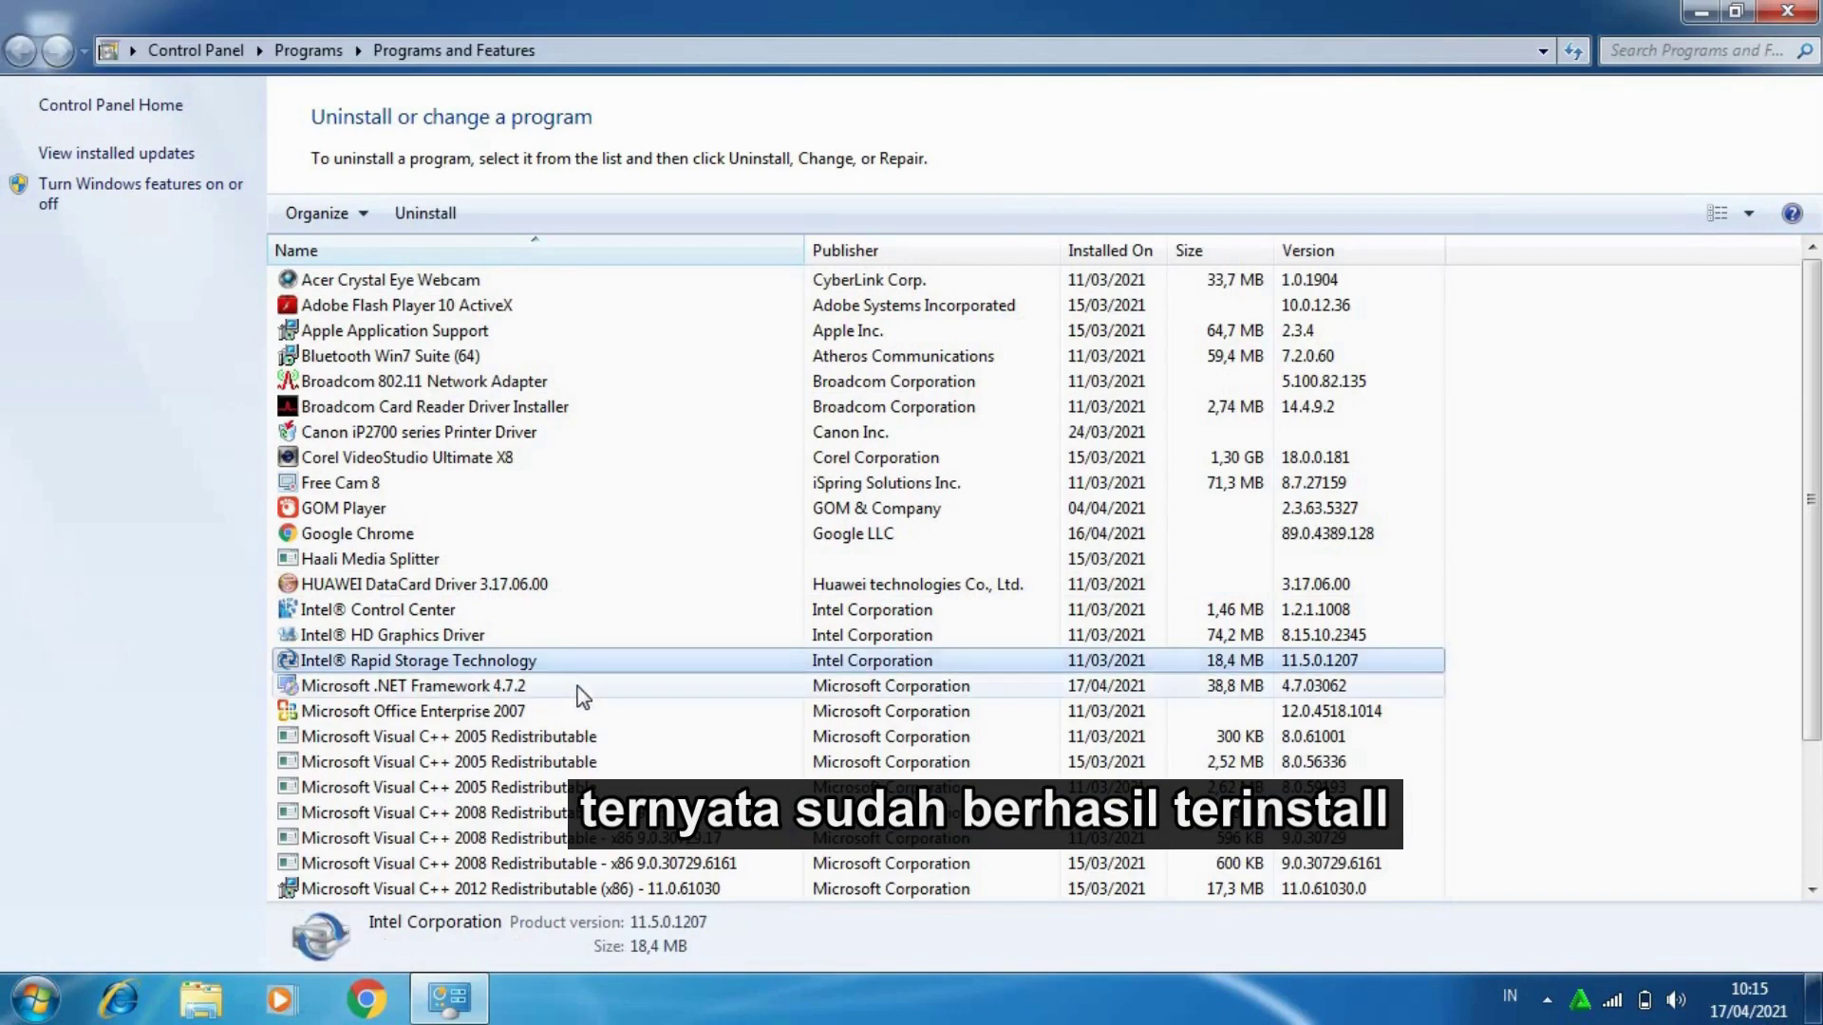
pyautogui.click(576, 684)
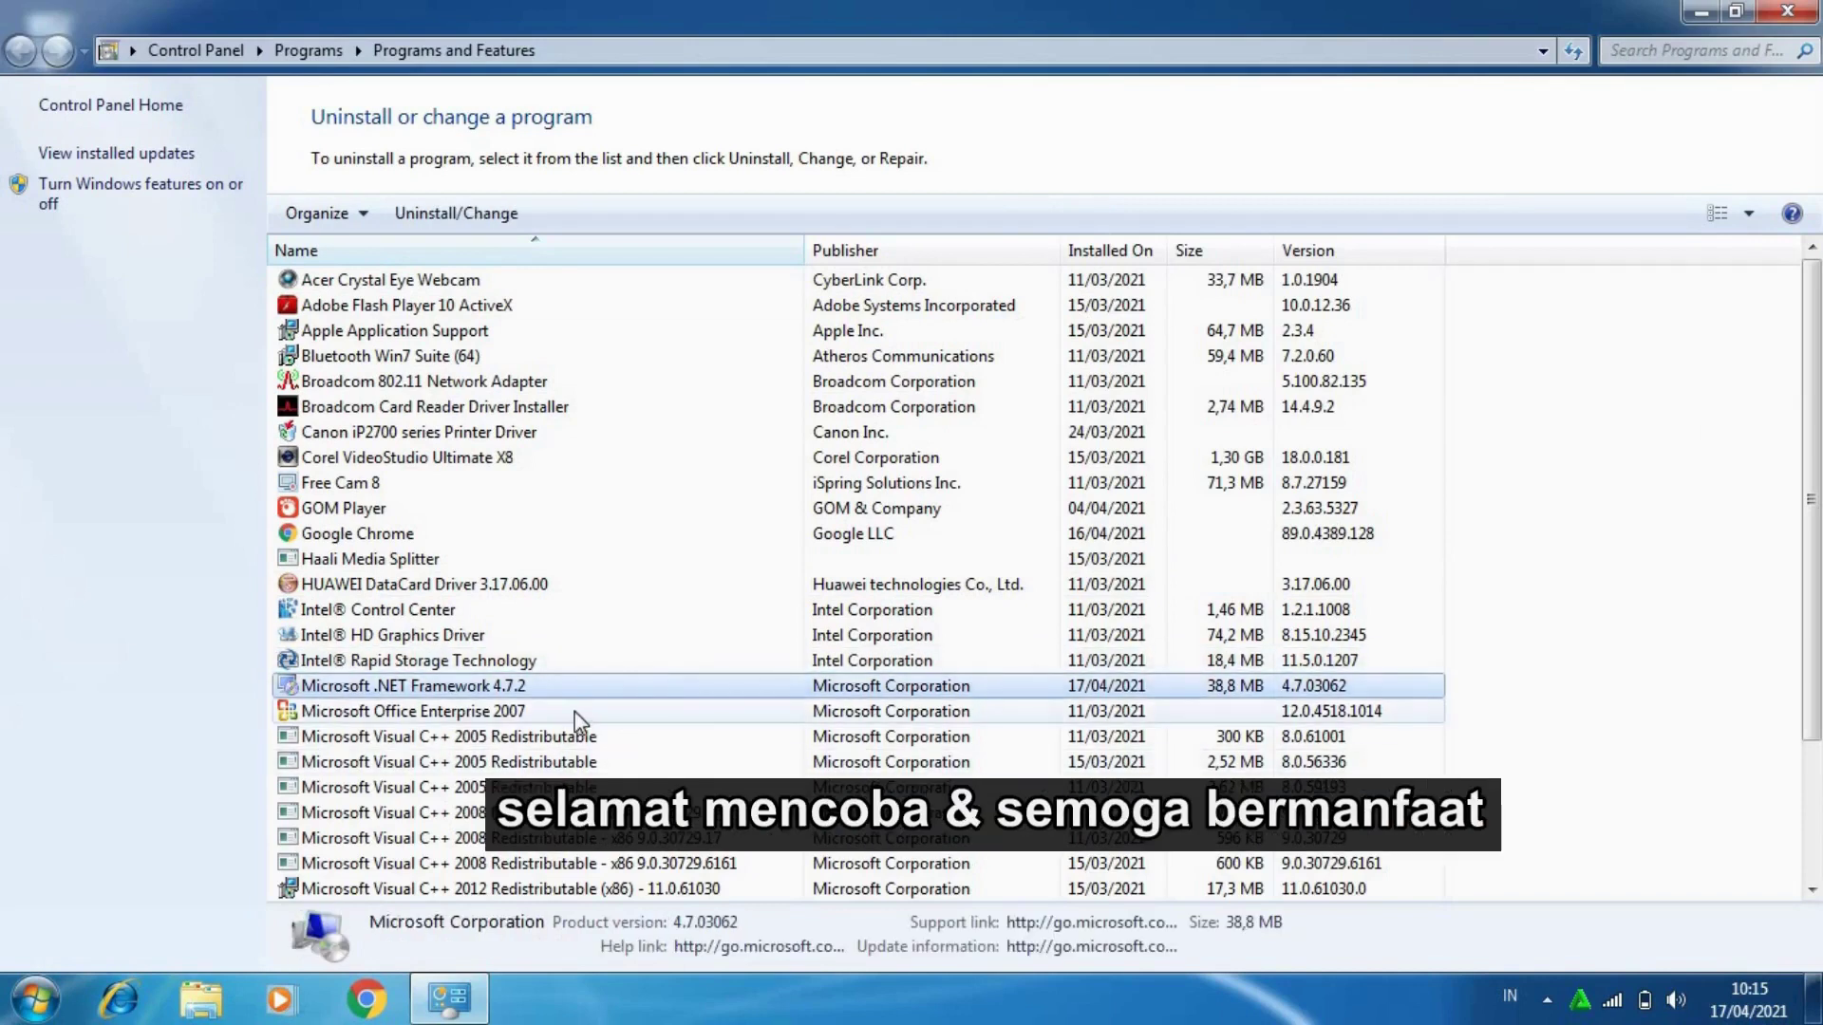